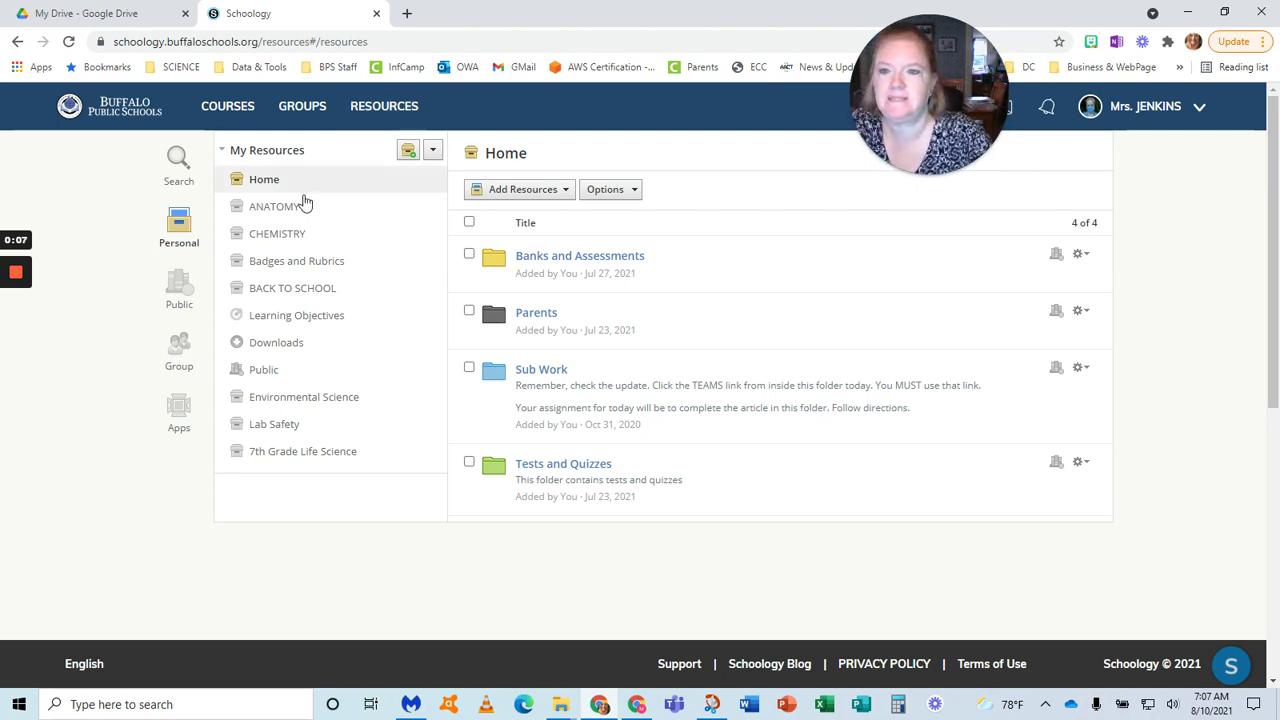
Navigate Resources to ANATOMY › 1 Intro to Anatomy › Unit 1 Assessment Banks
left_click(386, 106)
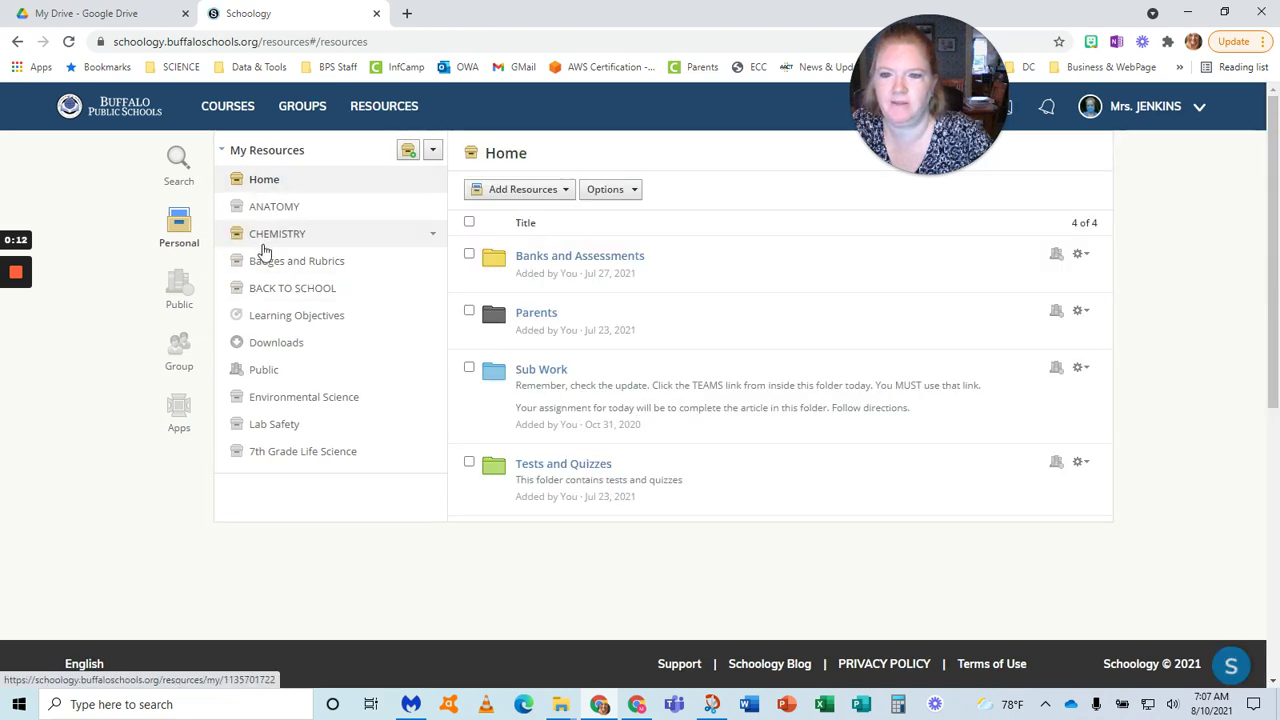
left_click(276, 212)
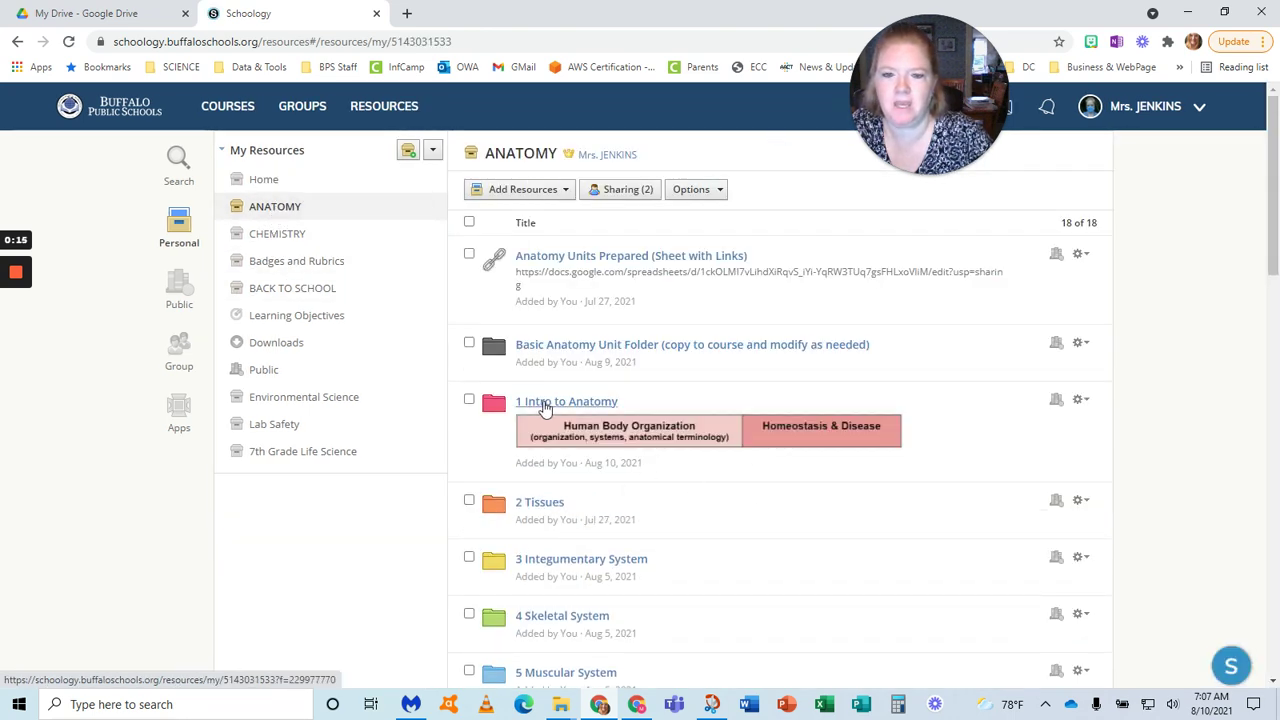
left_click(546, 406)
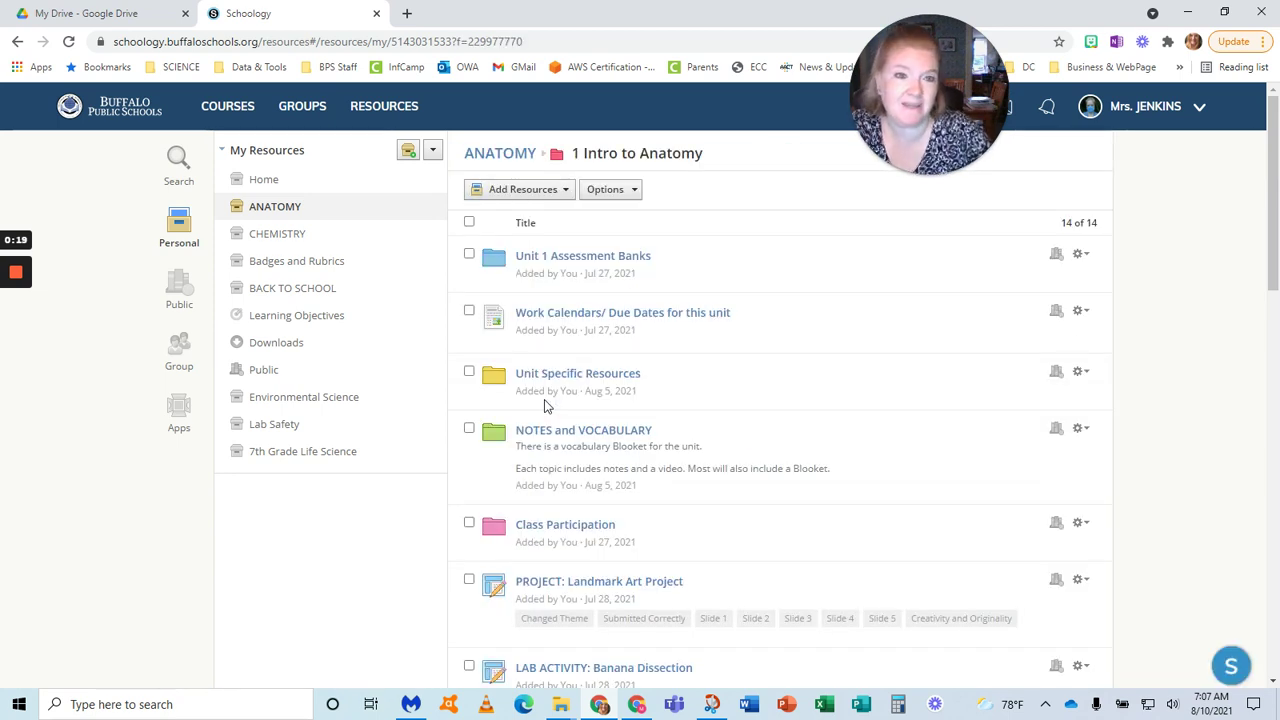
left_click(552, 266)
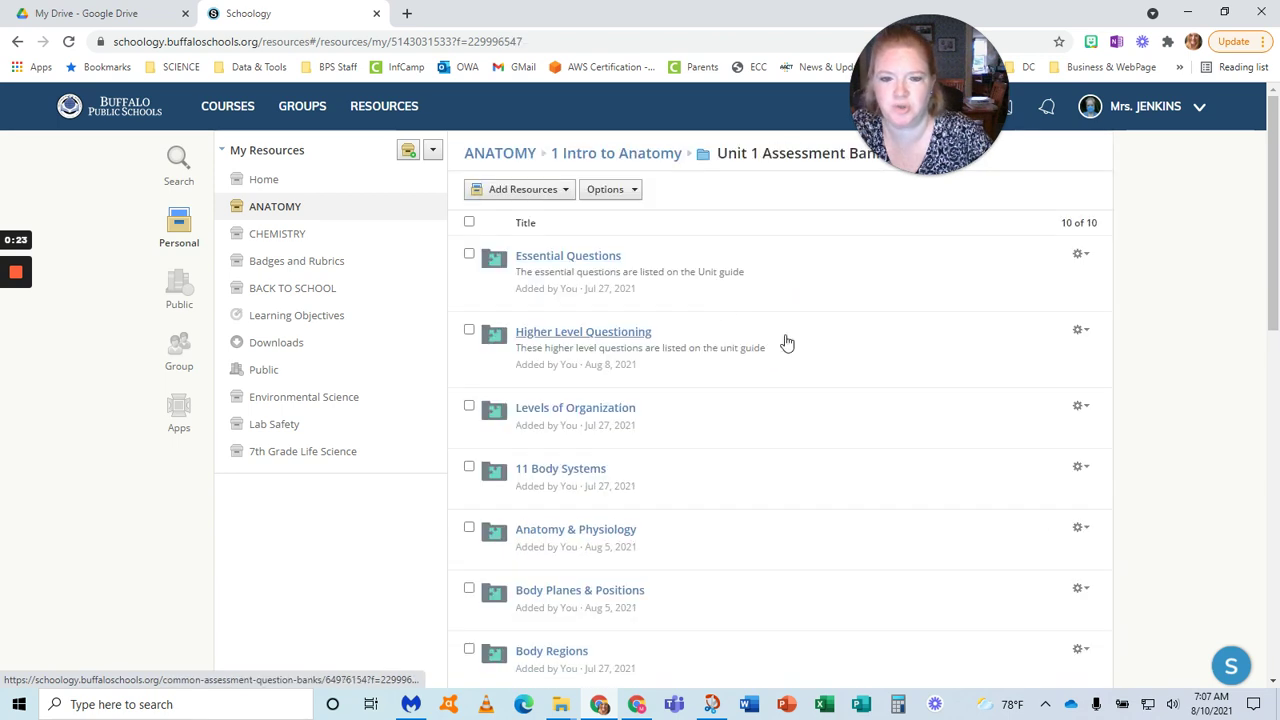
scroll(636, 355, "down", 1)
scroll(631, 348, "down", 2)
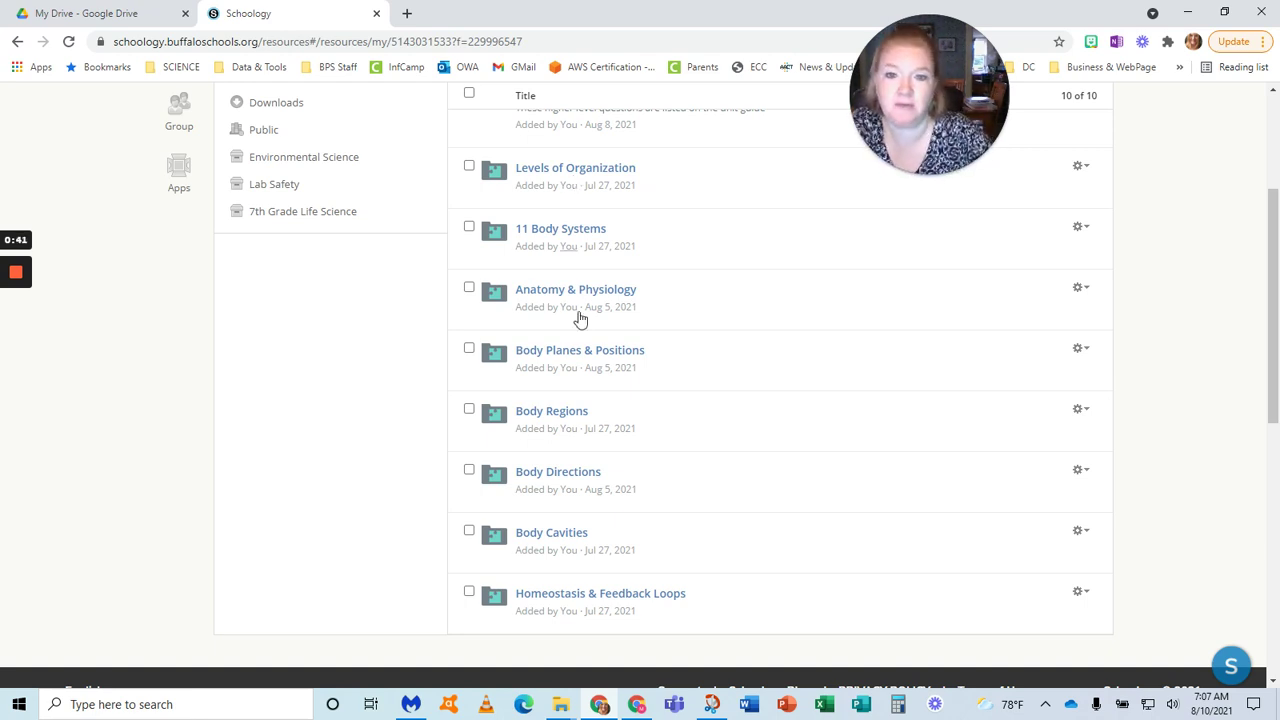
scroll(602, 332, "up", 3)
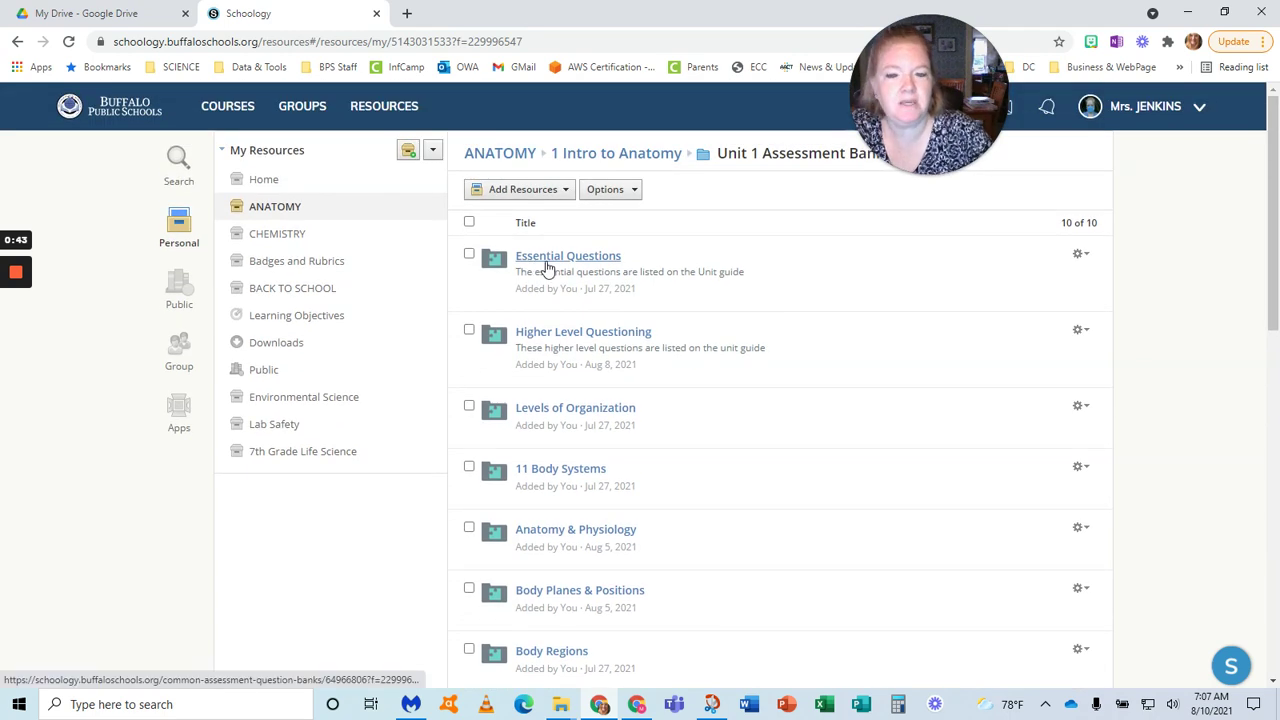
left_click(547, 262)
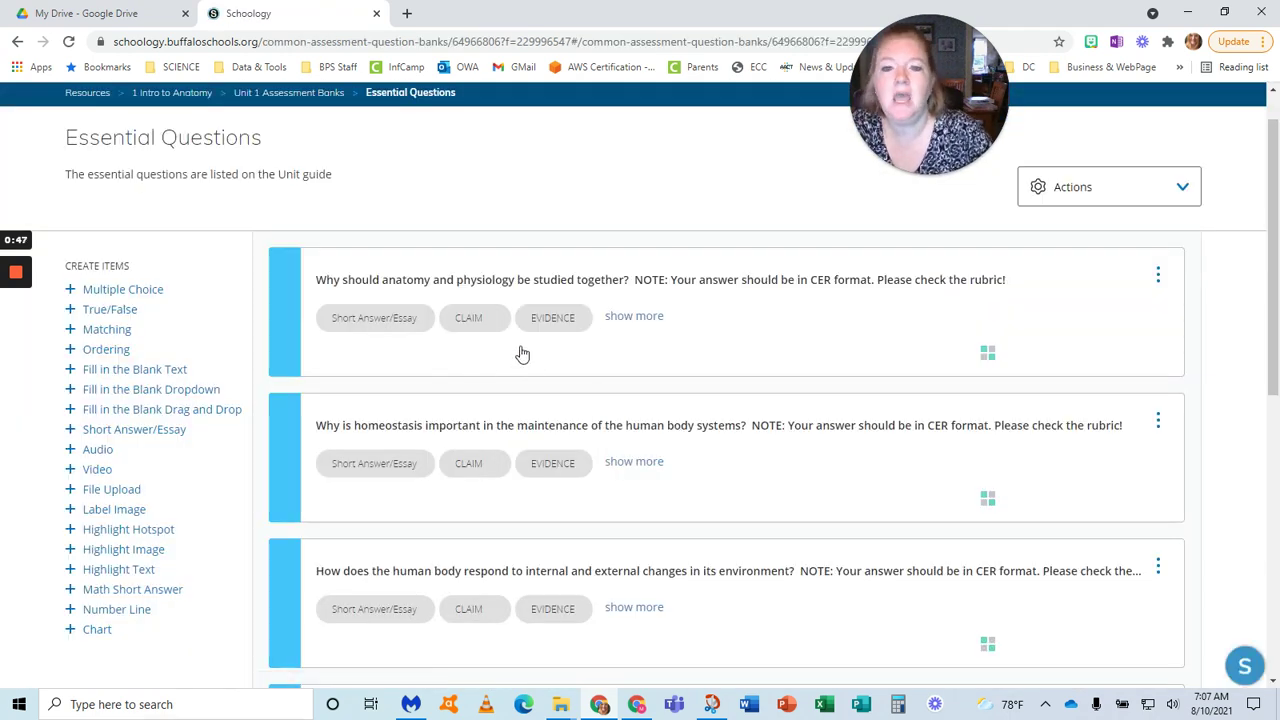
Scroll through the questions in the Essential Questions item bank
mouse_move(463, 328)
mouse_move(550, 328)
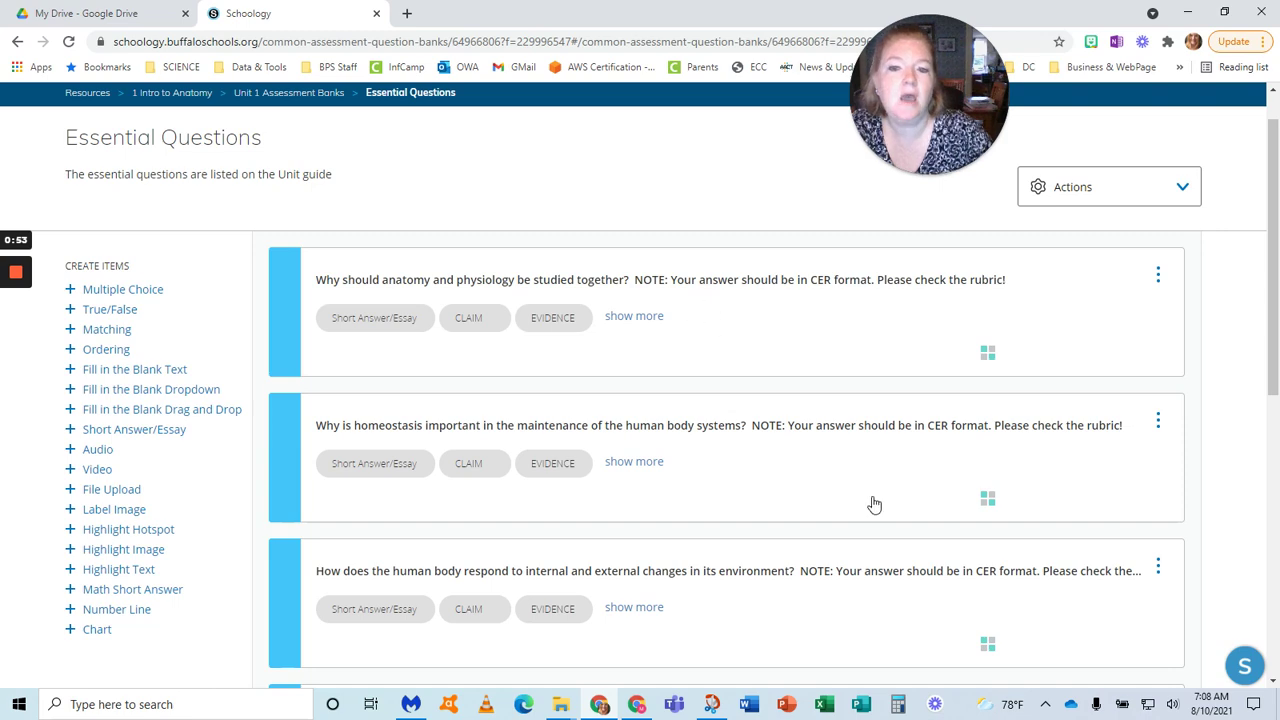
scroll(871, 503, "down", 3)
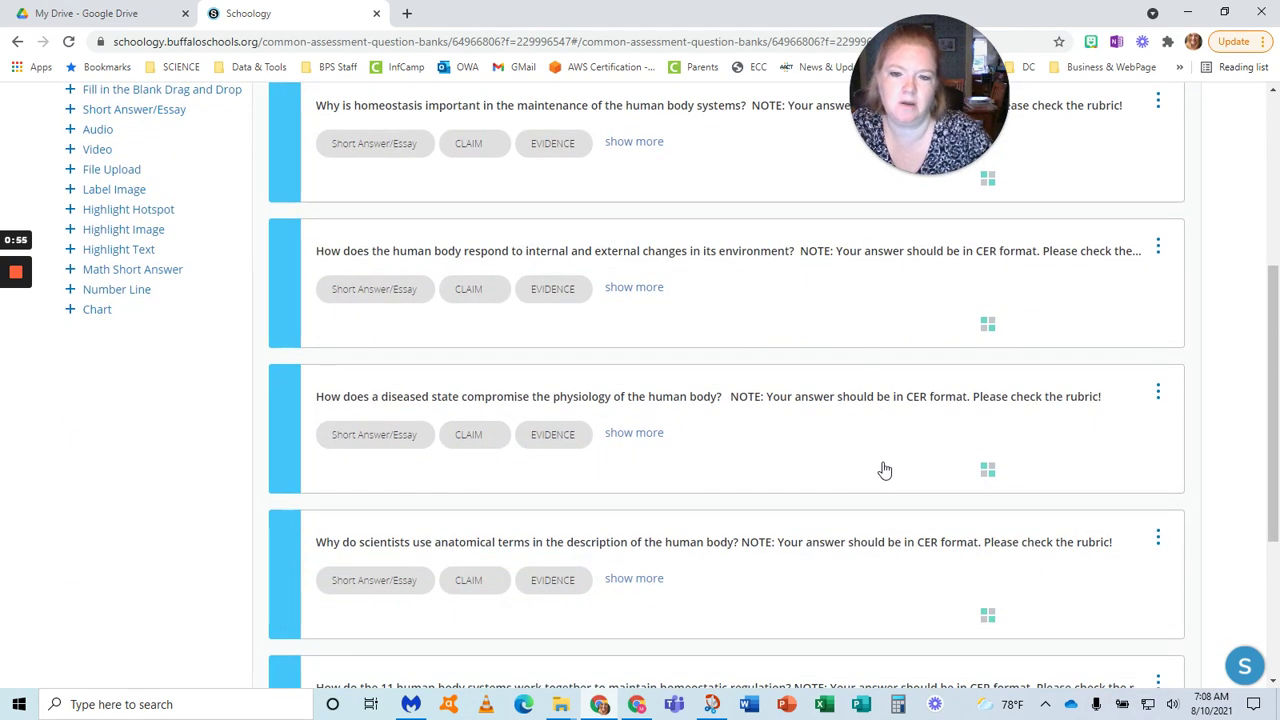
scroll(884, 469, "down", 3)
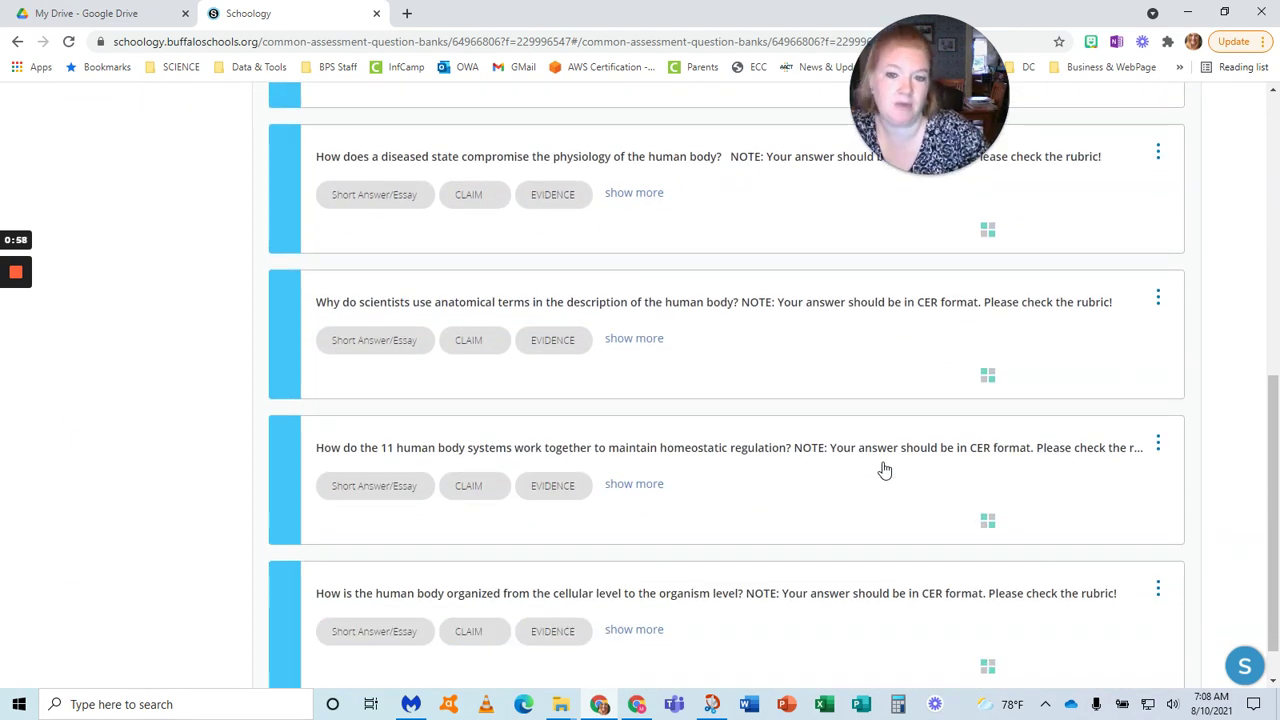
scroll(786, 534, "down", 1)
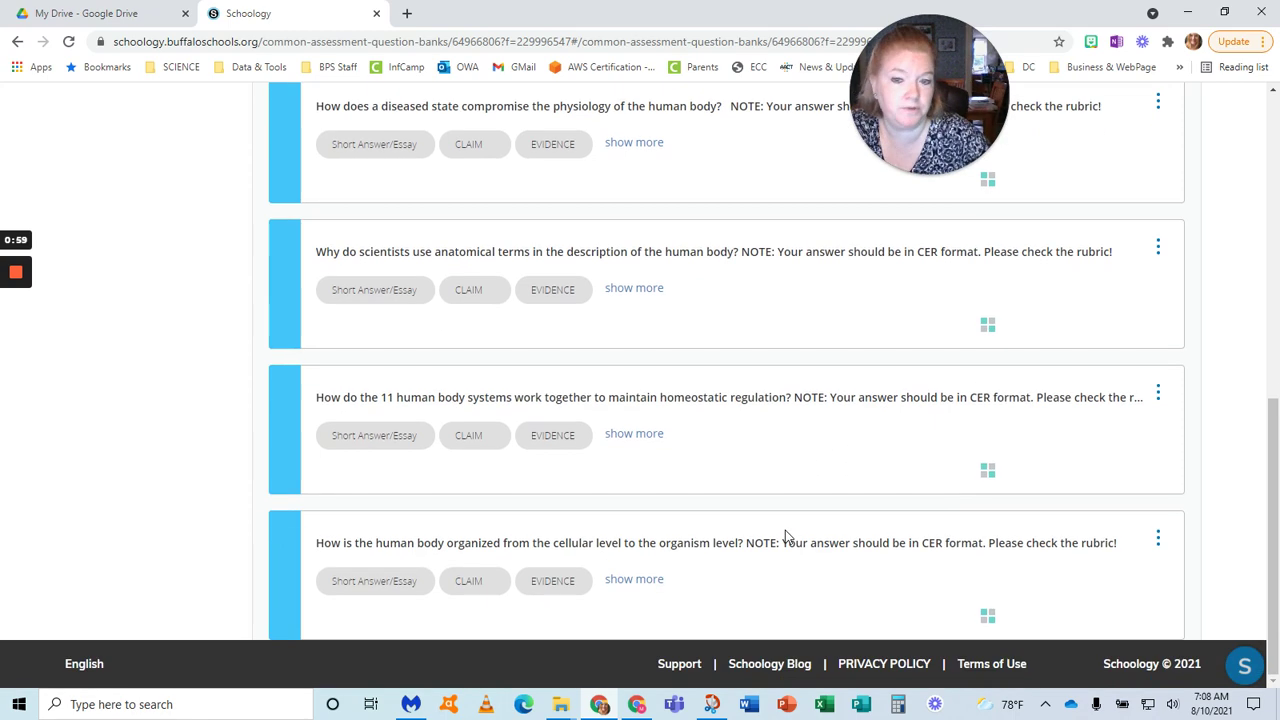
scroll(787, 538, "up", 1)
scroll(786, 536, "up", 8)
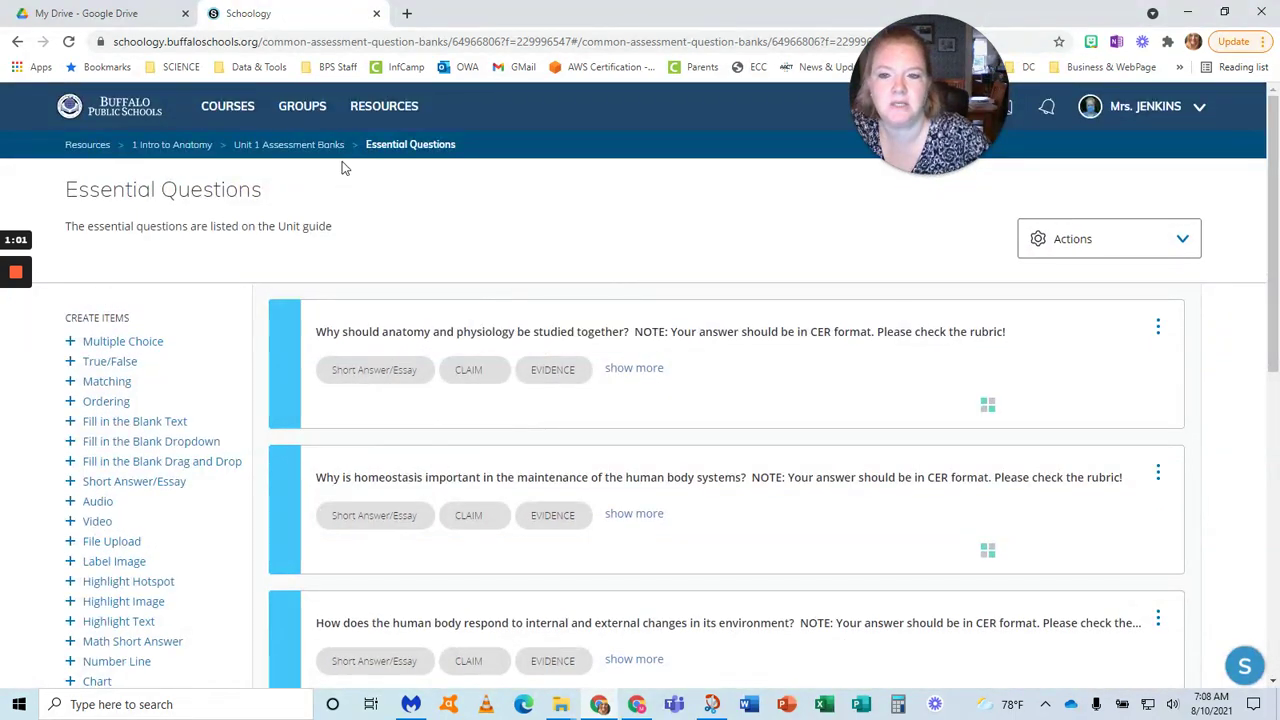
Review the Higher Level Questioning bank, then return to the 1 Intro to Anatomy folder
left_click(287, 147)
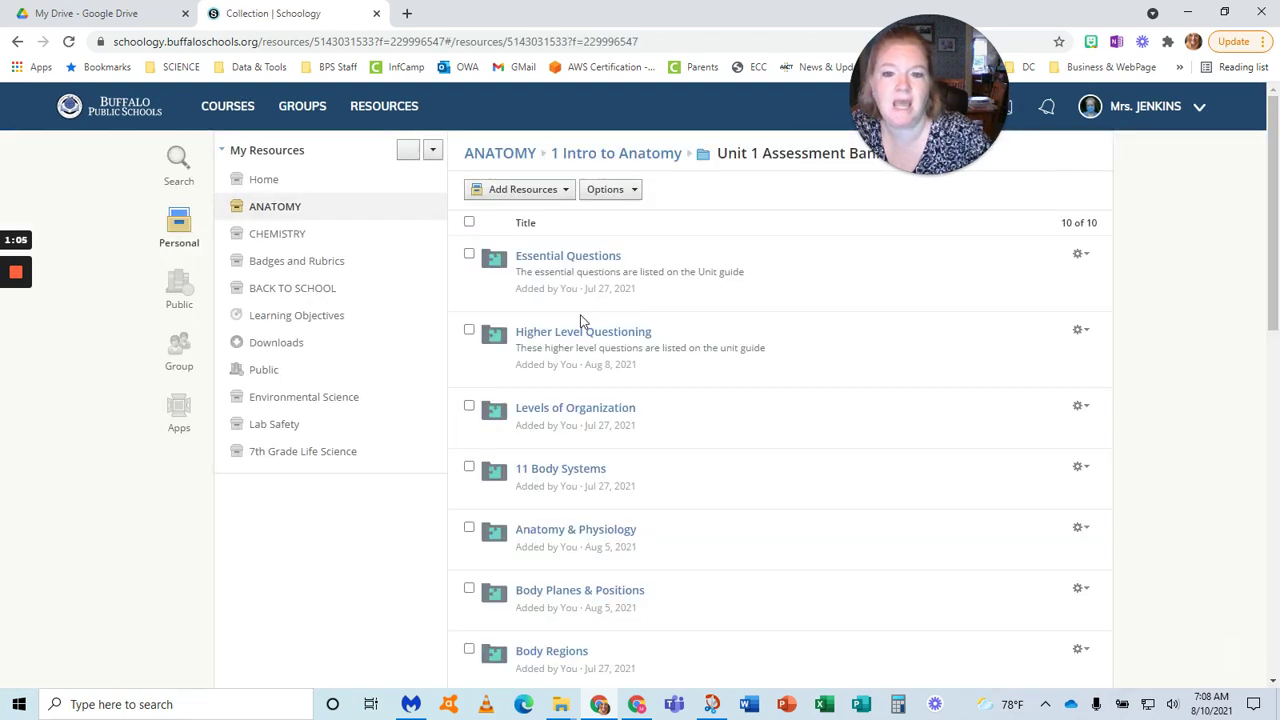
left_click(579, 333)
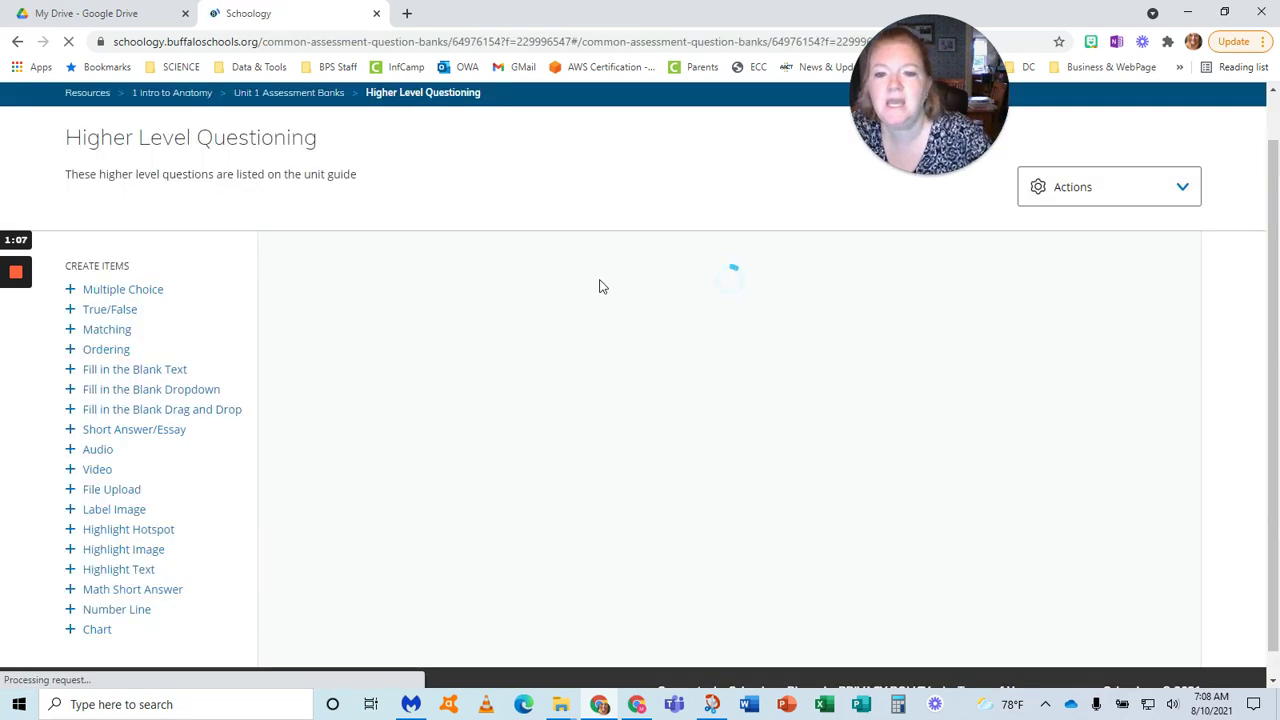
scroll(620, 357, "down", 9)
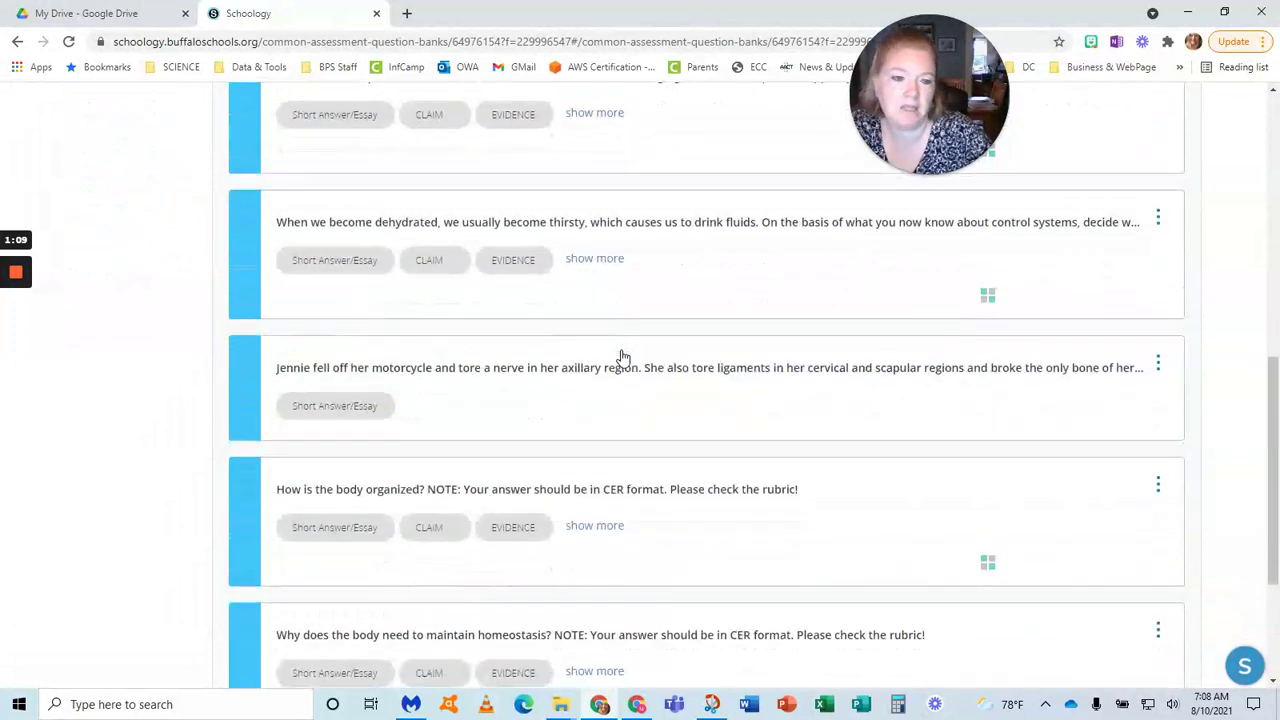
scroll(621, 356, "up", 10)
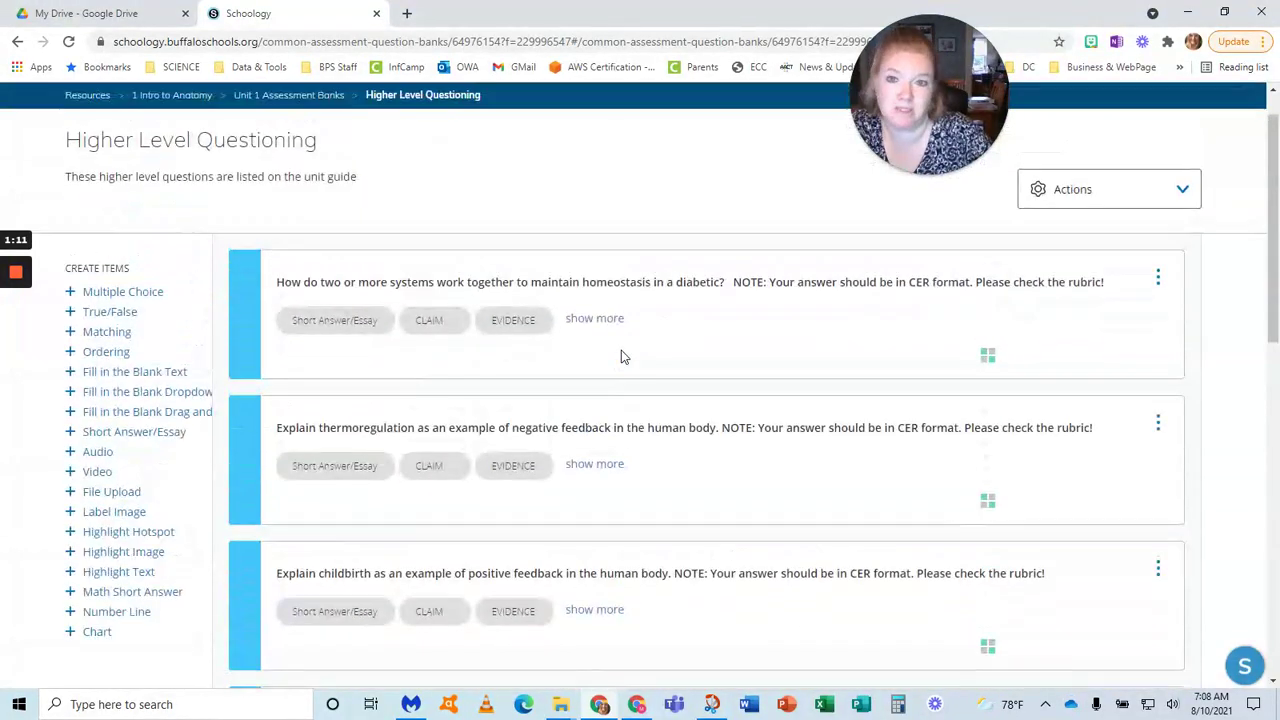
scroll(541, 336, "up", 1)
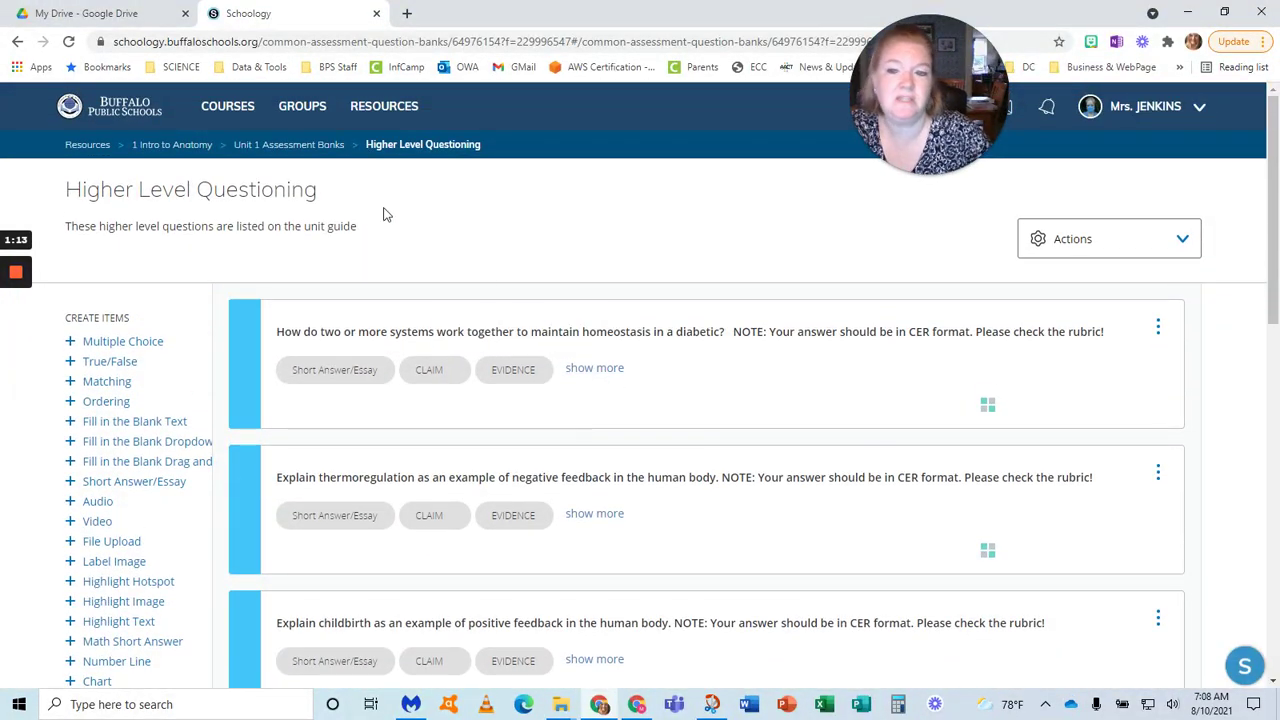
left_click(205, 150)
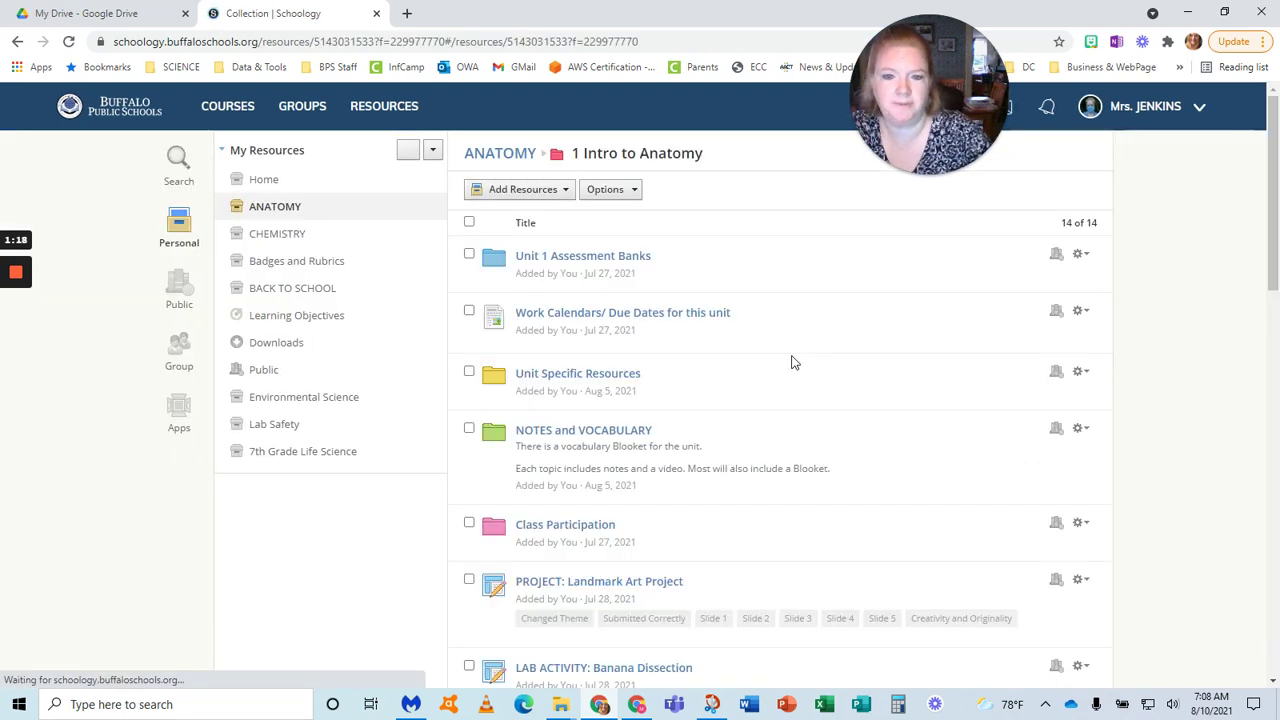
Open the existing Unit 1 Test Assessment and go back to the folder
scroll(784, 370, "down", 5)
scroll(784, 378, "down", 4)
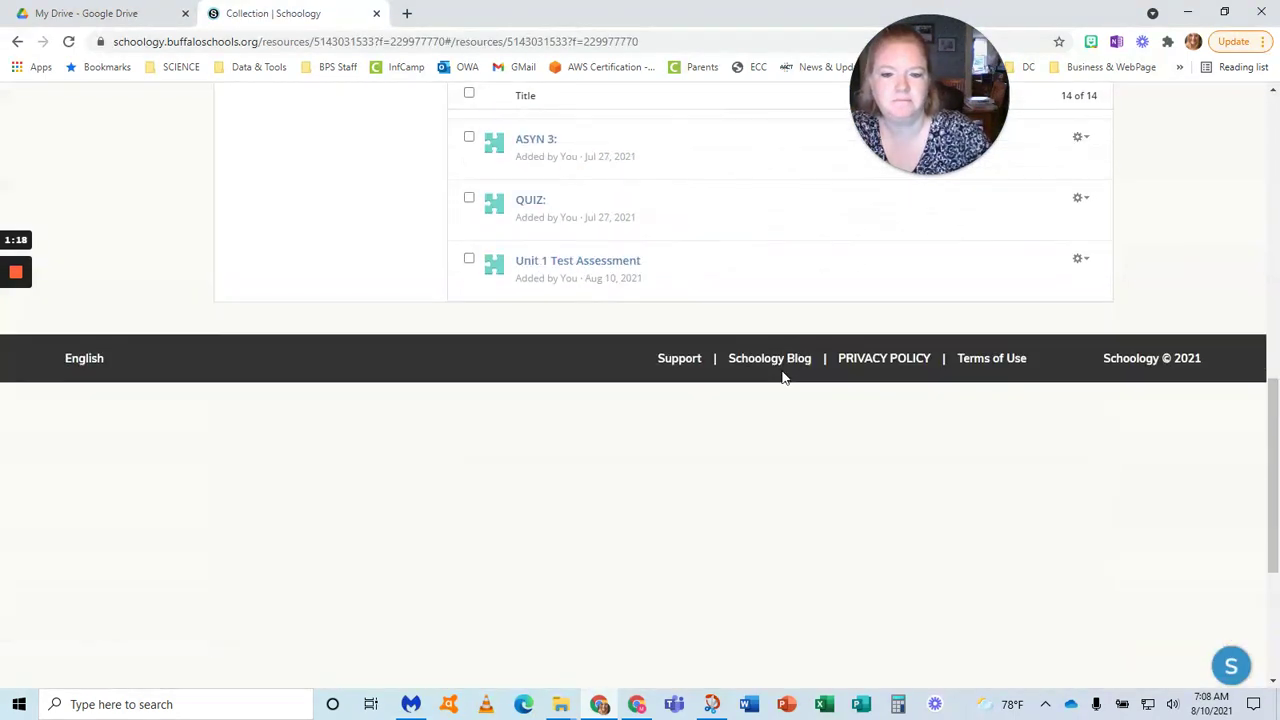
left_click(569, 263)
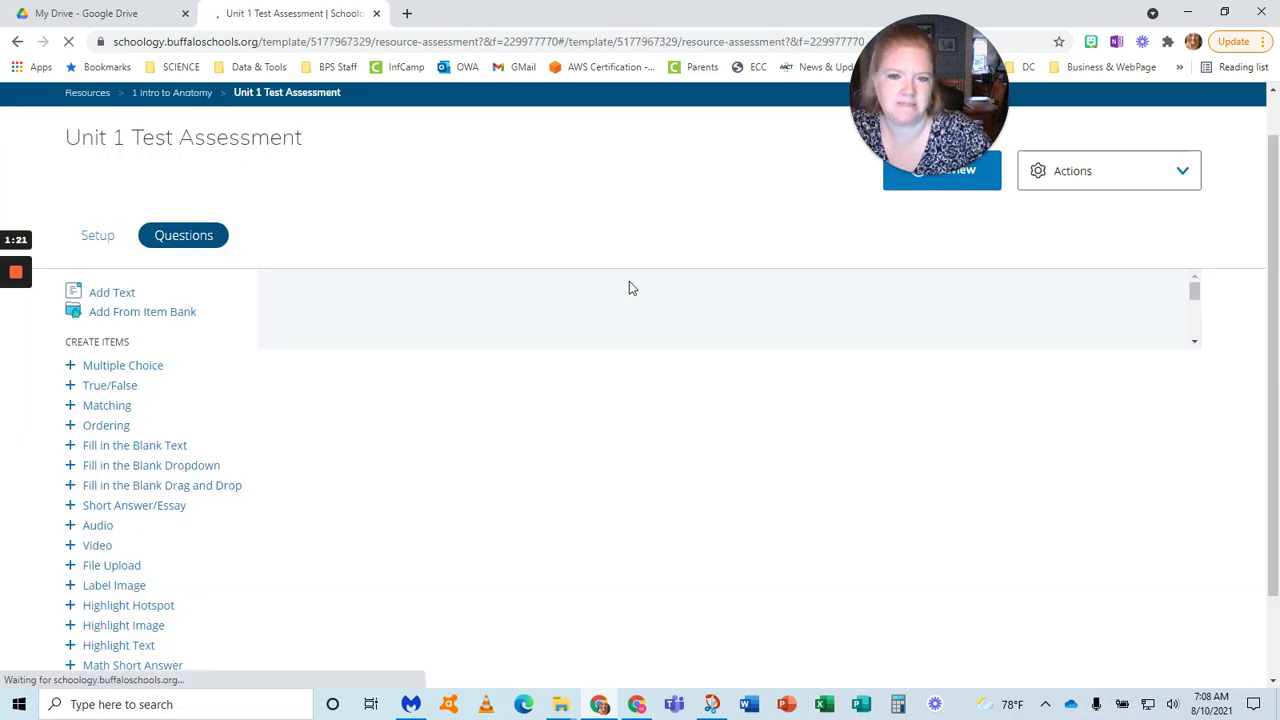
left_click(16, 42)
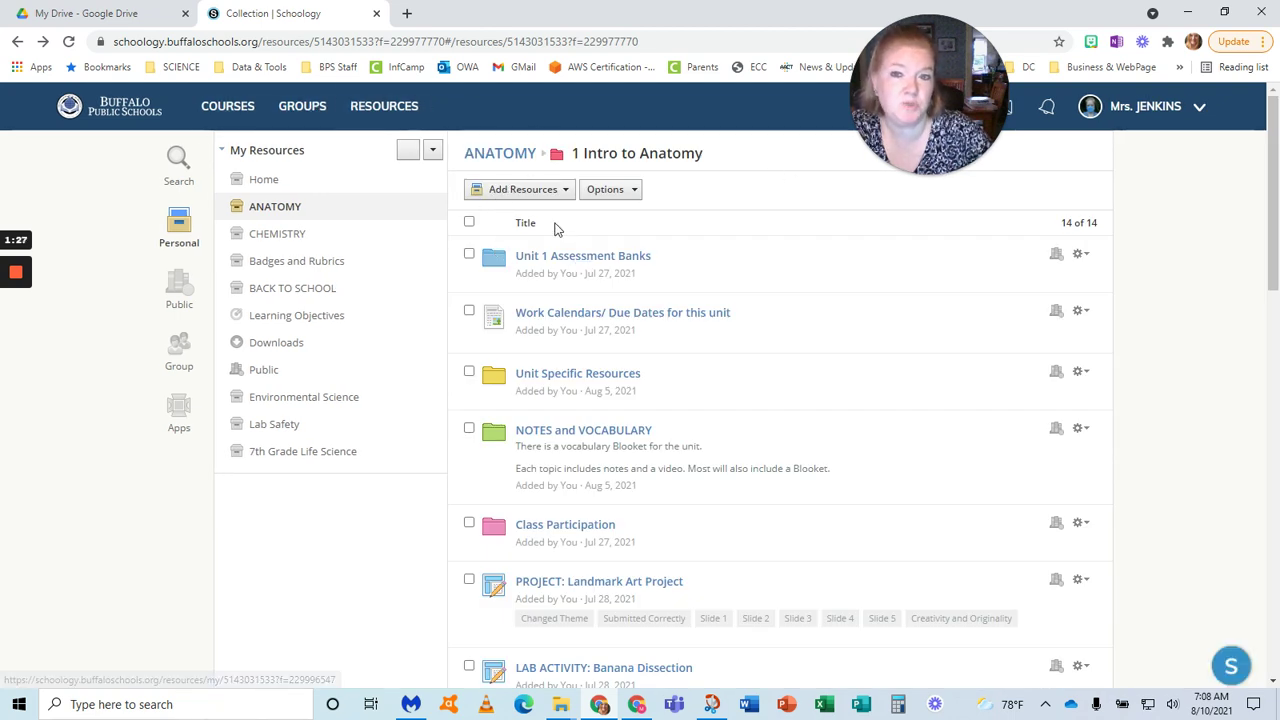
Check the add-resource choices without adding anything, then reopen Unit 1 Test Assessment
left_click(508, 192)
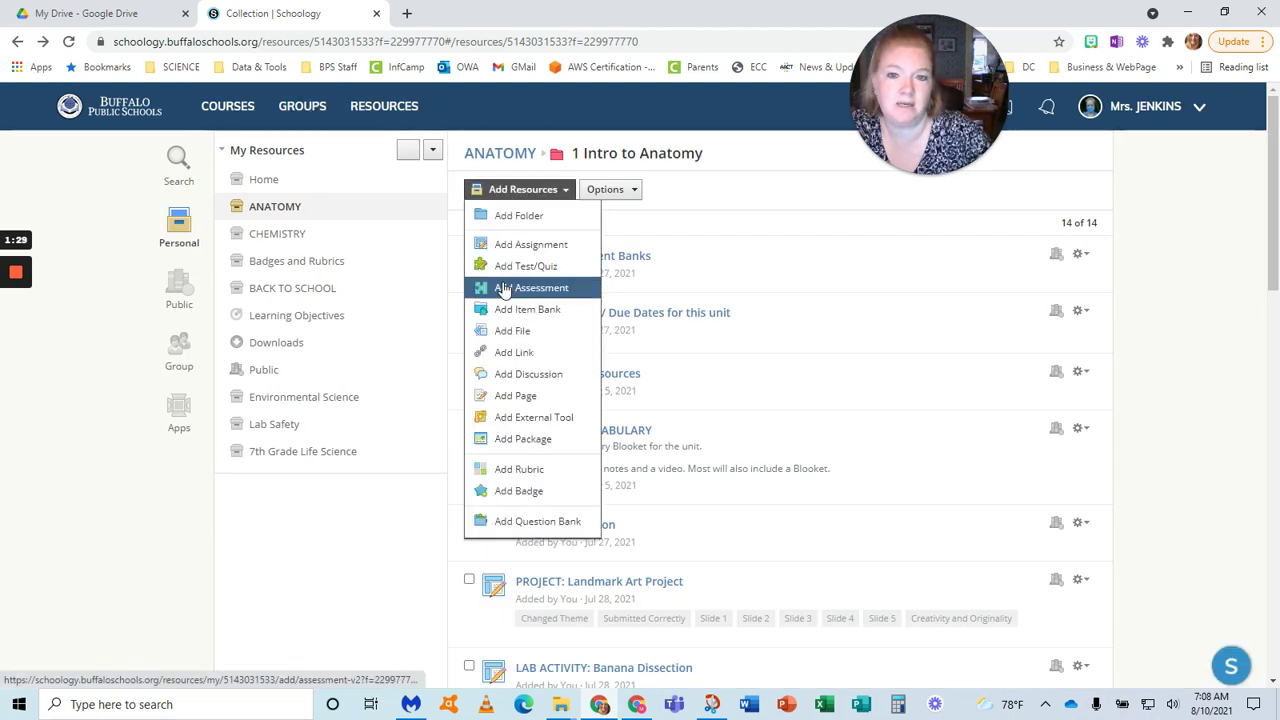
left_click(757, 414)
scroll(755, 430, "down", 10)
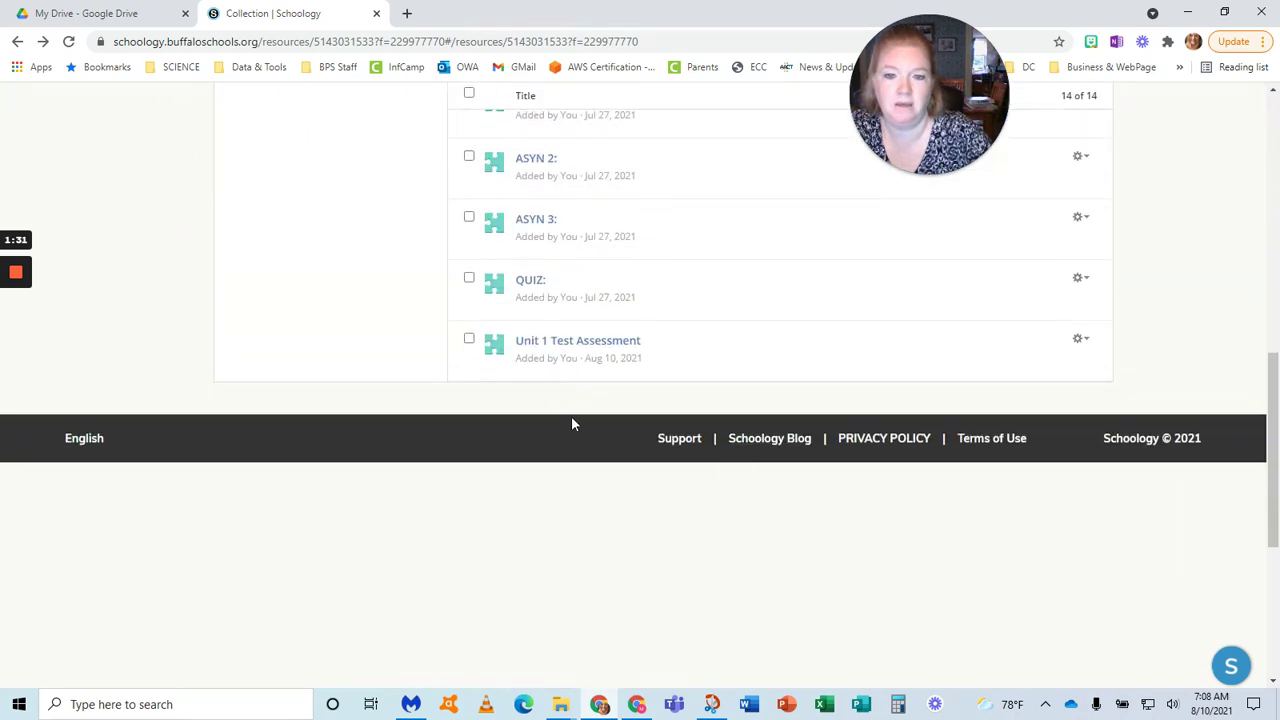
scroll(608, 354, "up", 10)
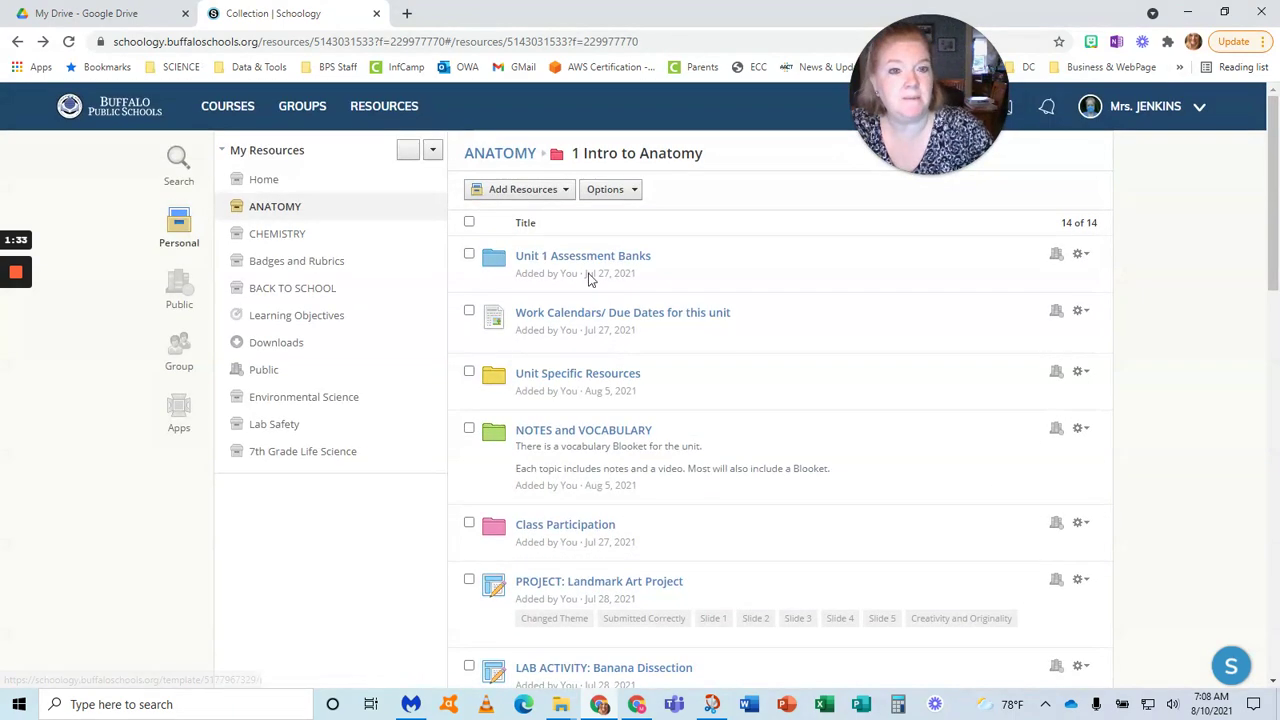
left_click(531, 195)
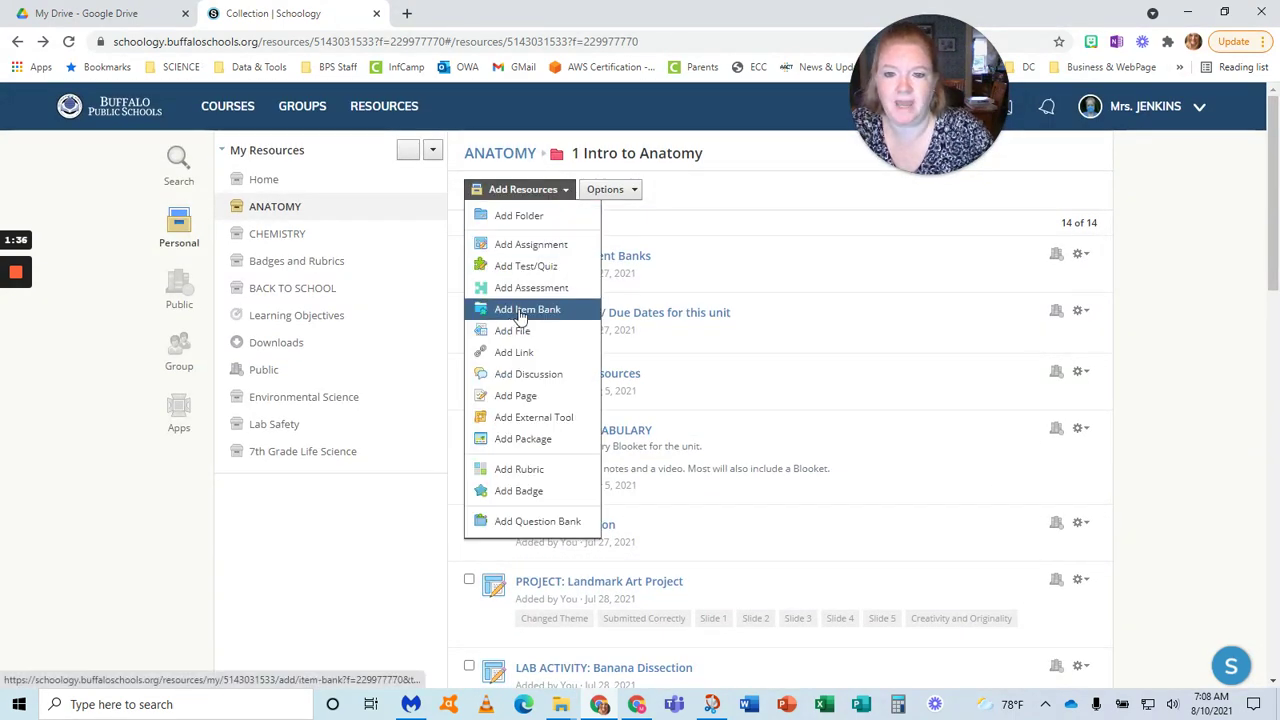
left_click(671, 391)
scroll(674, 420, "down", 10)
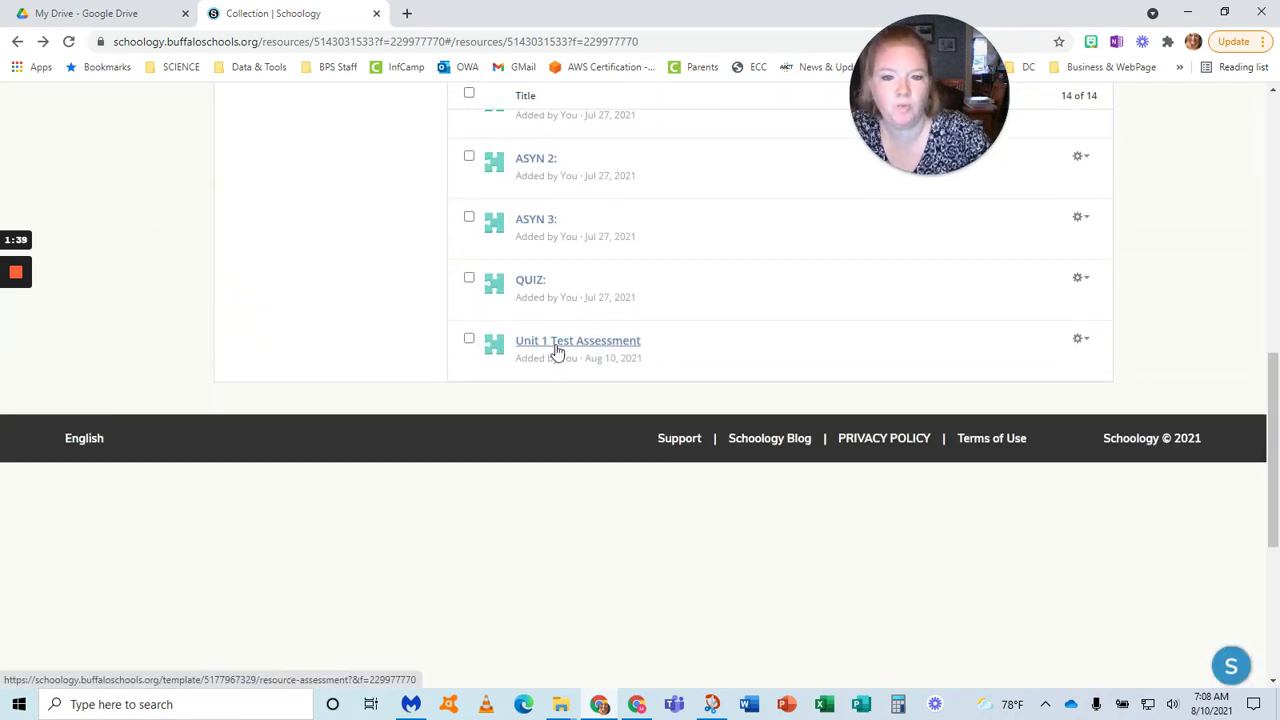
left_click(557, 350)
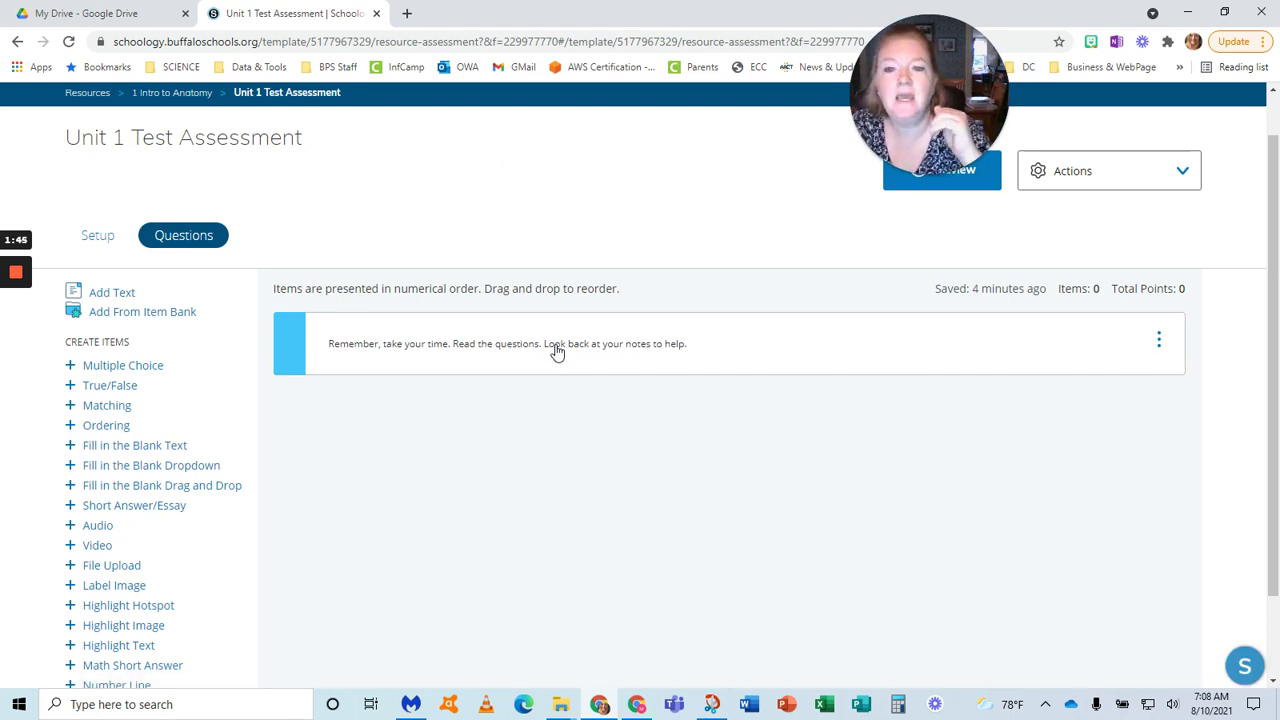
Go up to ANATOMY, reopen 1 Intro to Anatomy, and open Unit 1 Test Assessment again
left_click(172, 93)
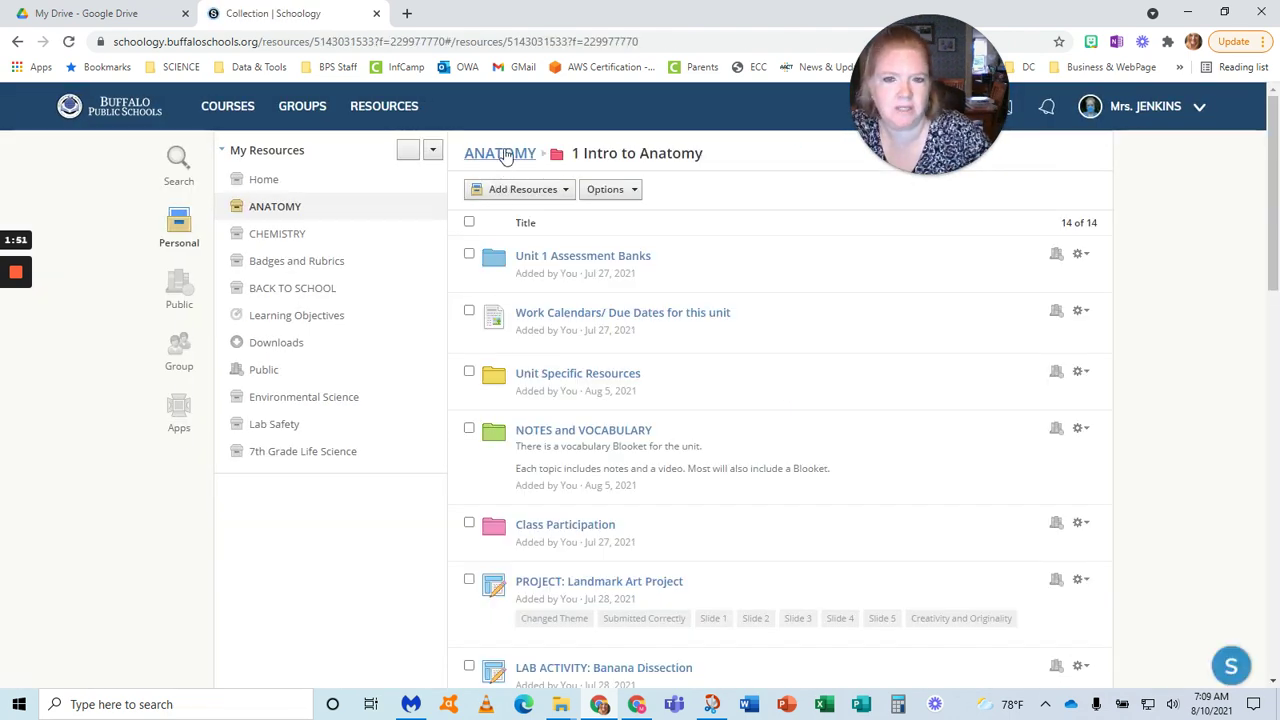
left_click(505, 157)
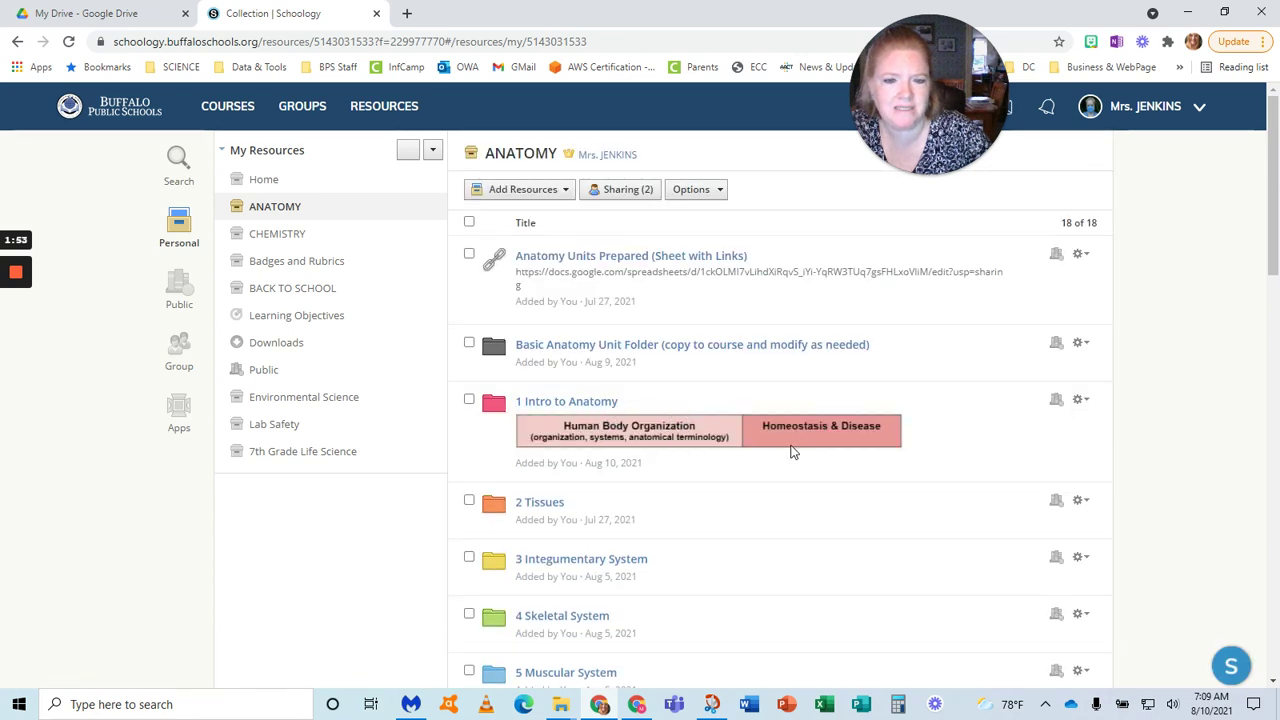
left_click(574, 401)
scroll(731, 431, "down", 8)
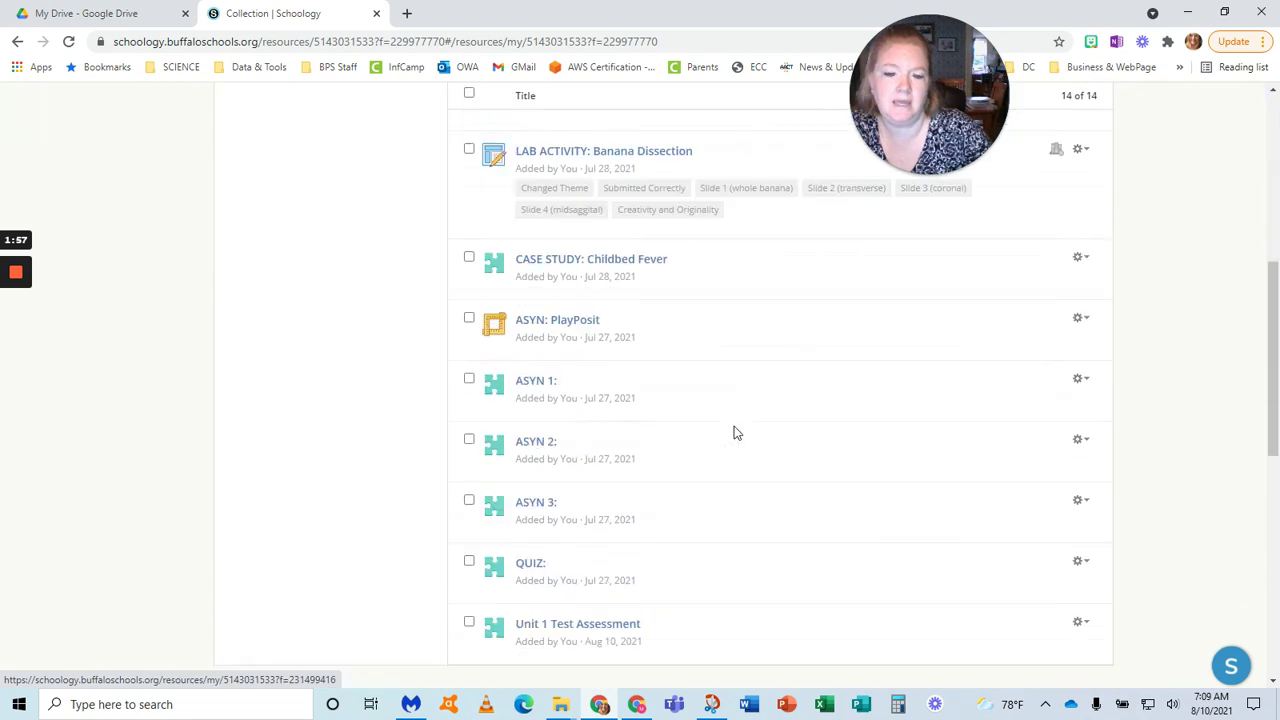
left_click(608, 343)
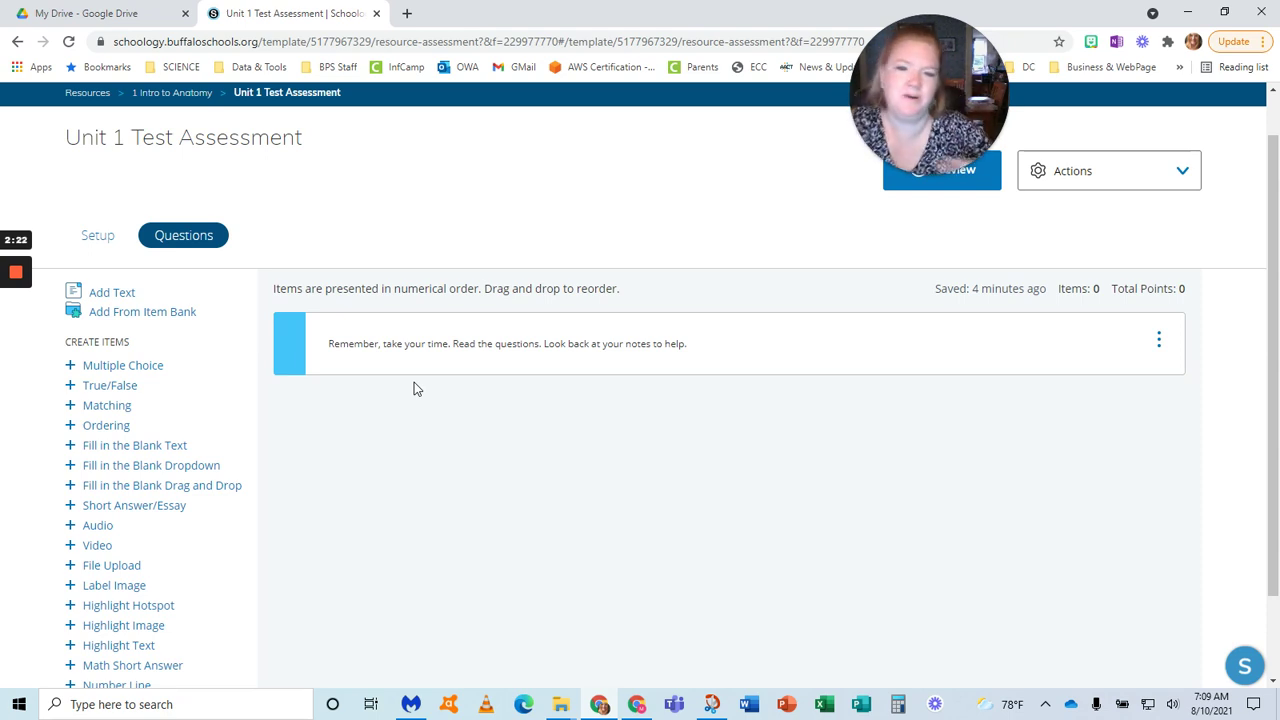
Open the Add From Item Bank window on the assessment's Questions page
left_click(141, 313)
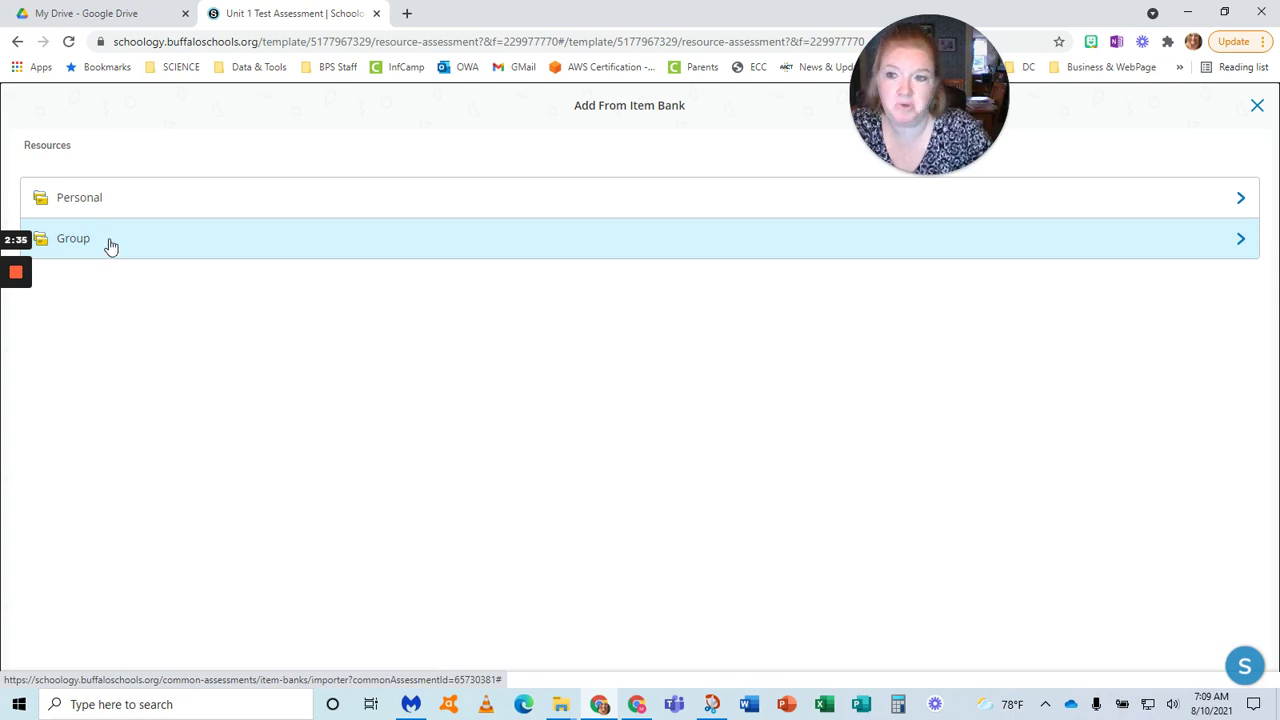
Browse Personal › ANATOMY › 1 Intro to Anatomy › Unit 1 Assessment Banks › Levels of Organization
left_click(104, 197)
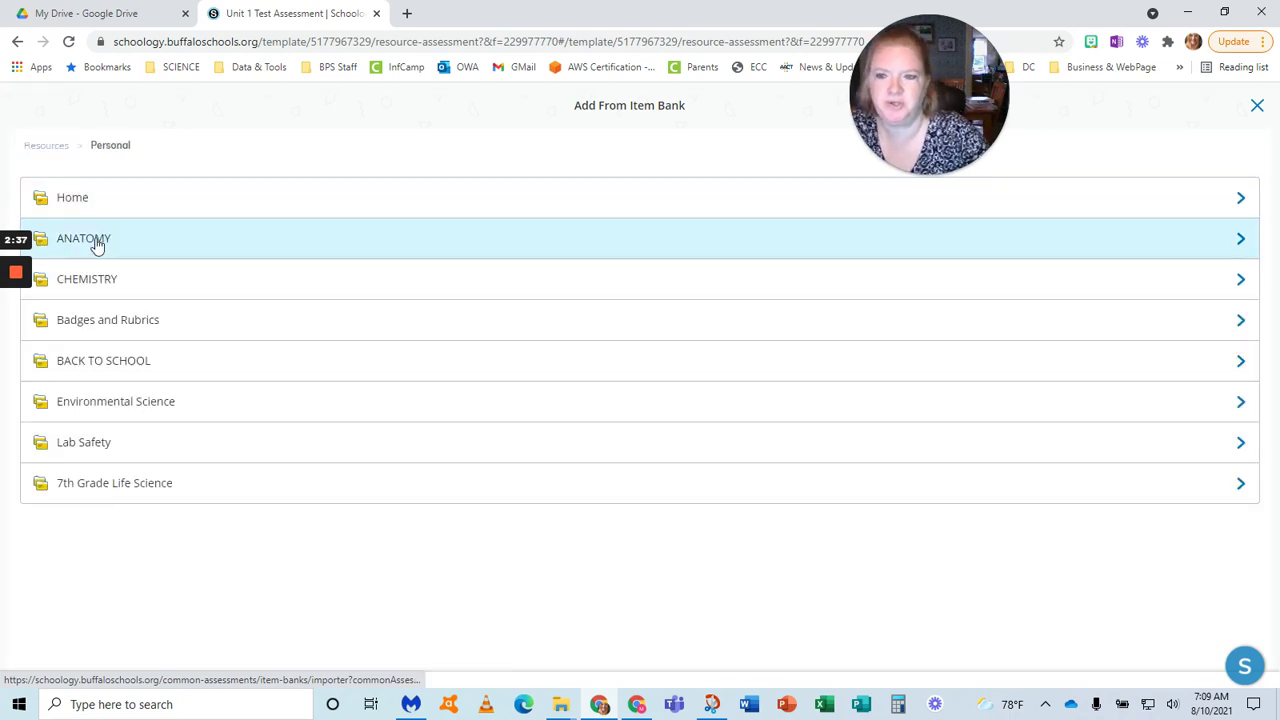
left_click(88, 242)
left_click(96, 236)
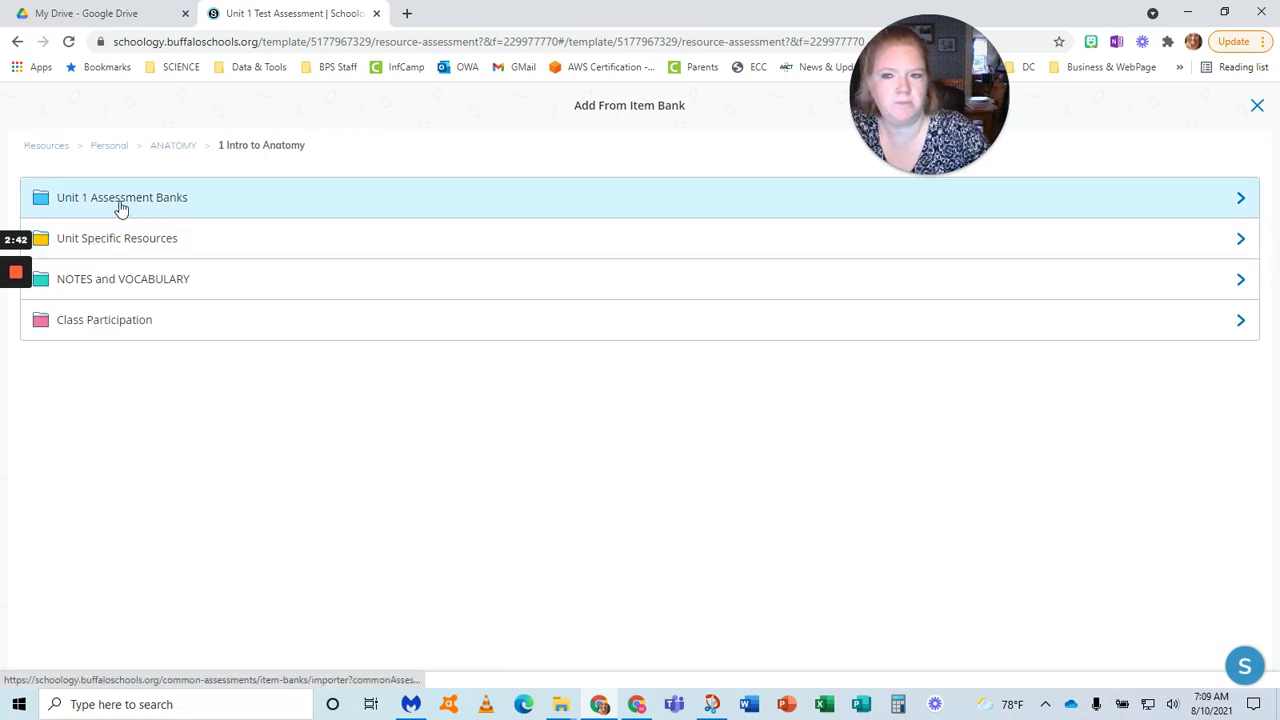
left_click(120, 206)
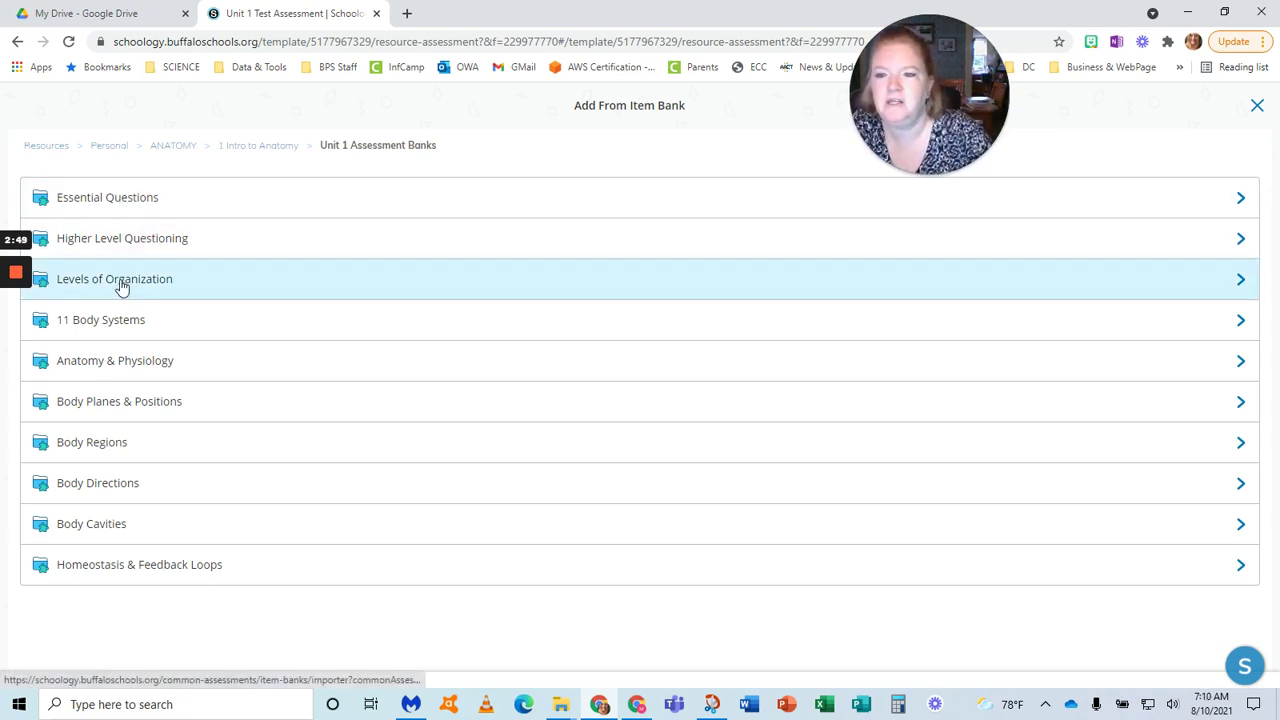
left_click(118, 287)
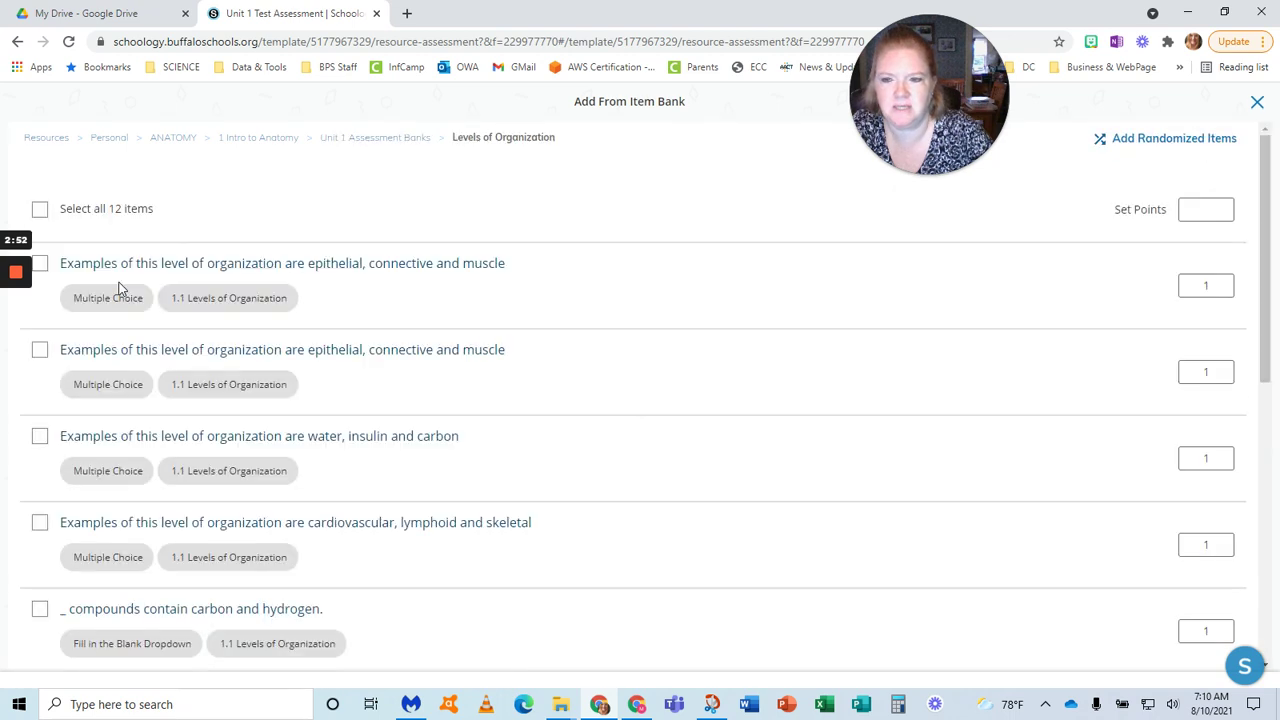
Select then deselect all 12 Levels of Organization questions and scroll through them
left_click(40, 211)
left_click(40, 210)
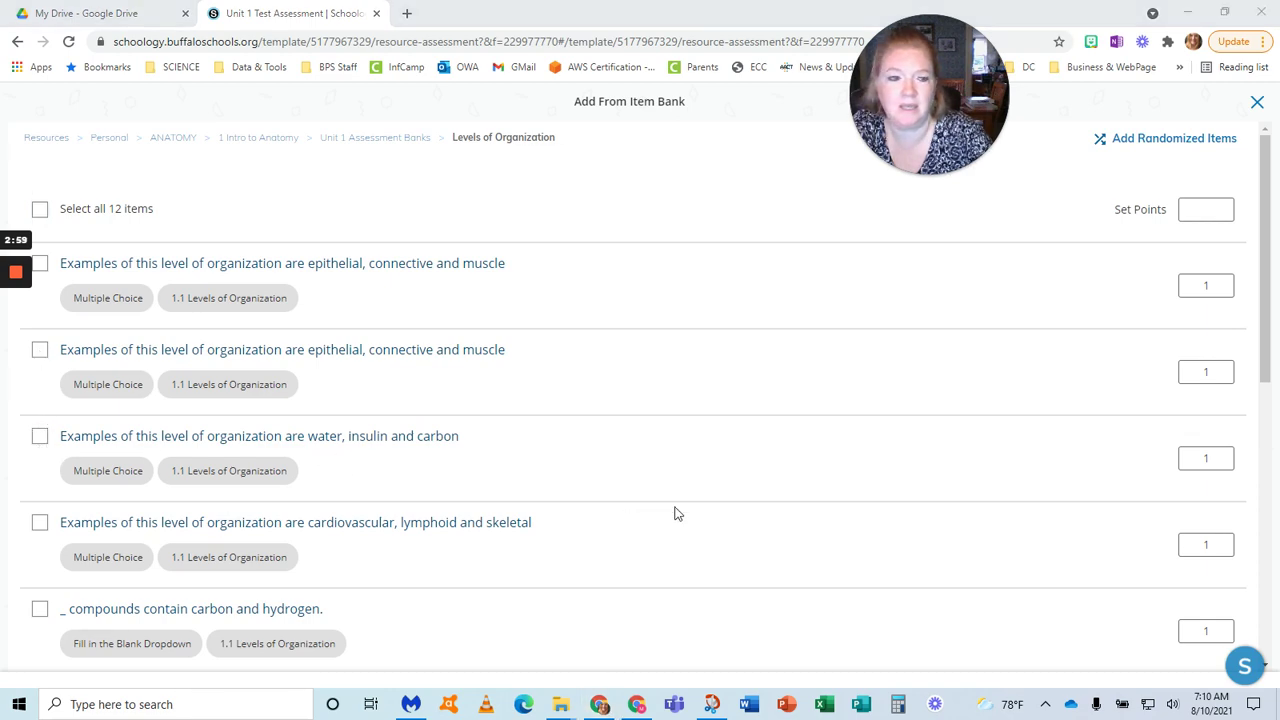
scroll(1094, 543, "down", 4)
scroll(774, 451, "up", 4)
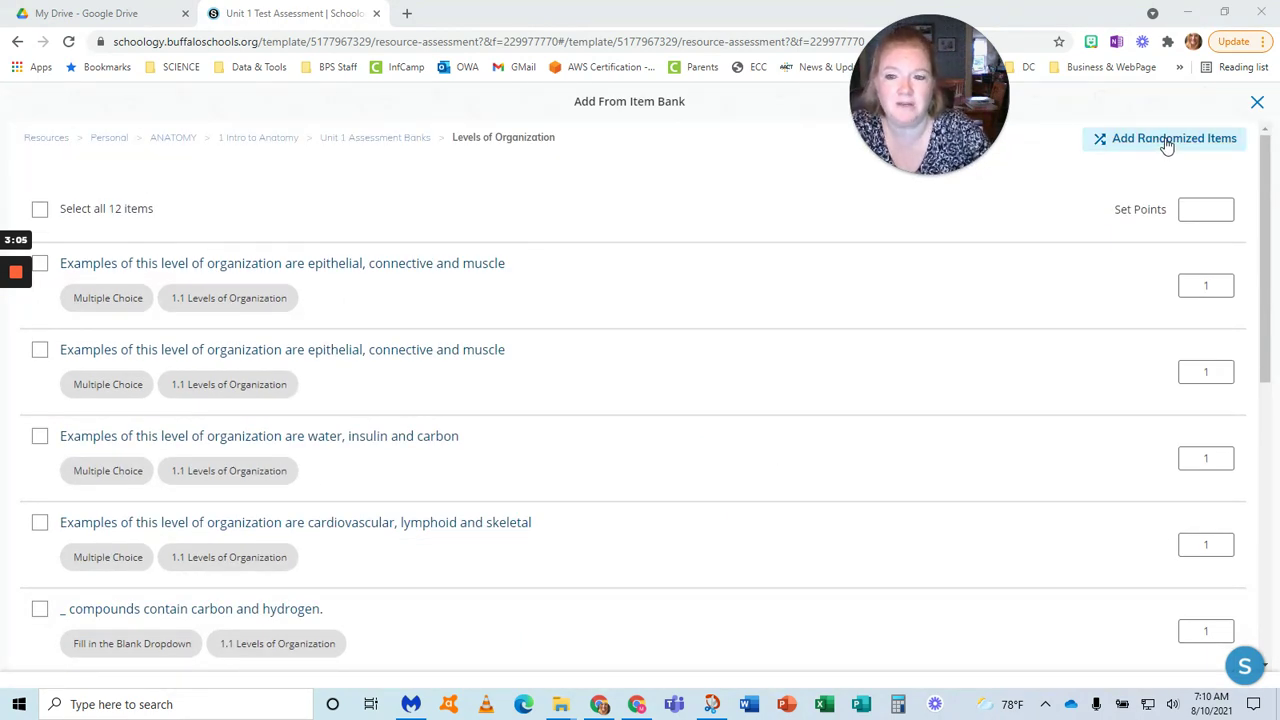
Queue 3 random Levels of Organization items at 1 point each
left_click(1167, 143)
left_click(488, 309)
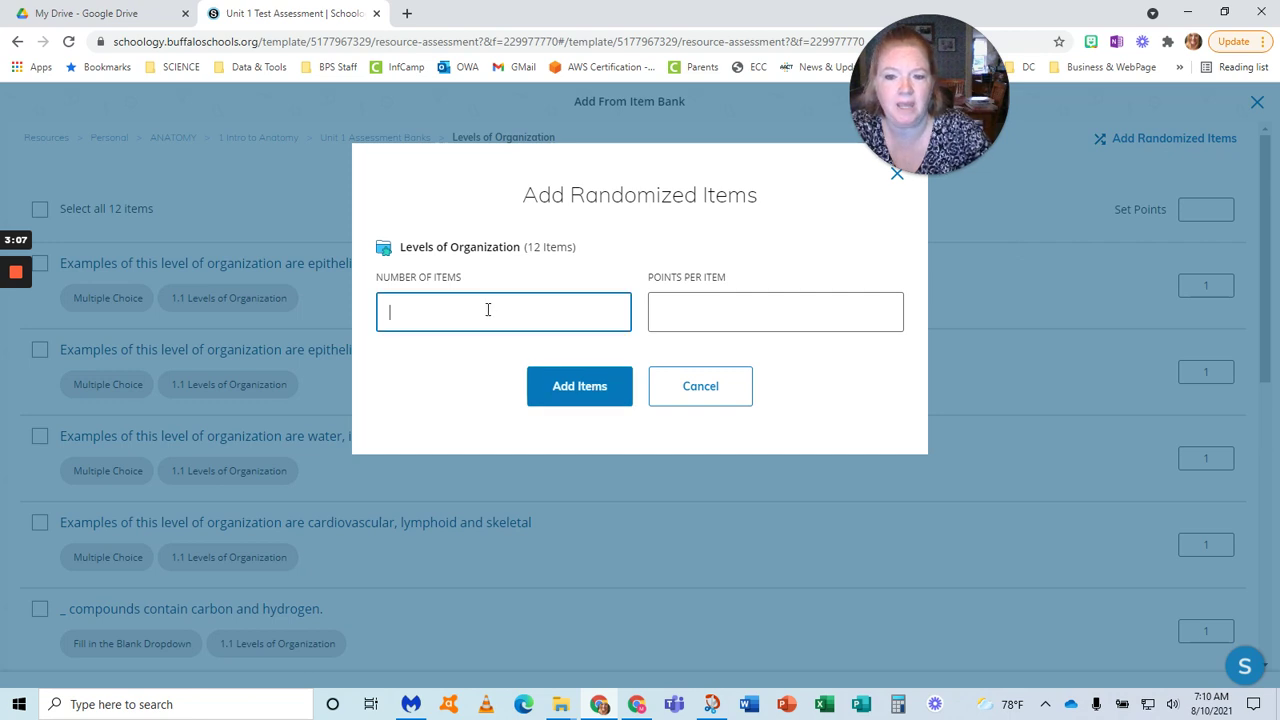
left_click(692, 311)
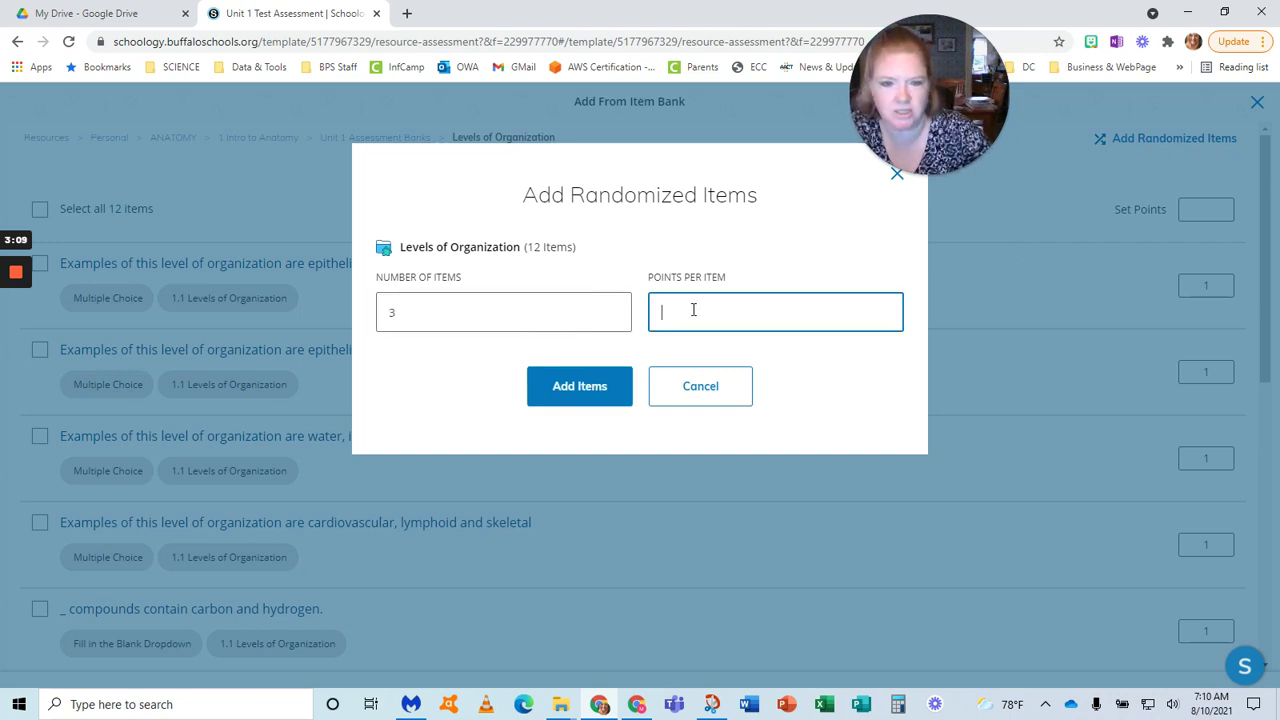
left_click(597, 399)
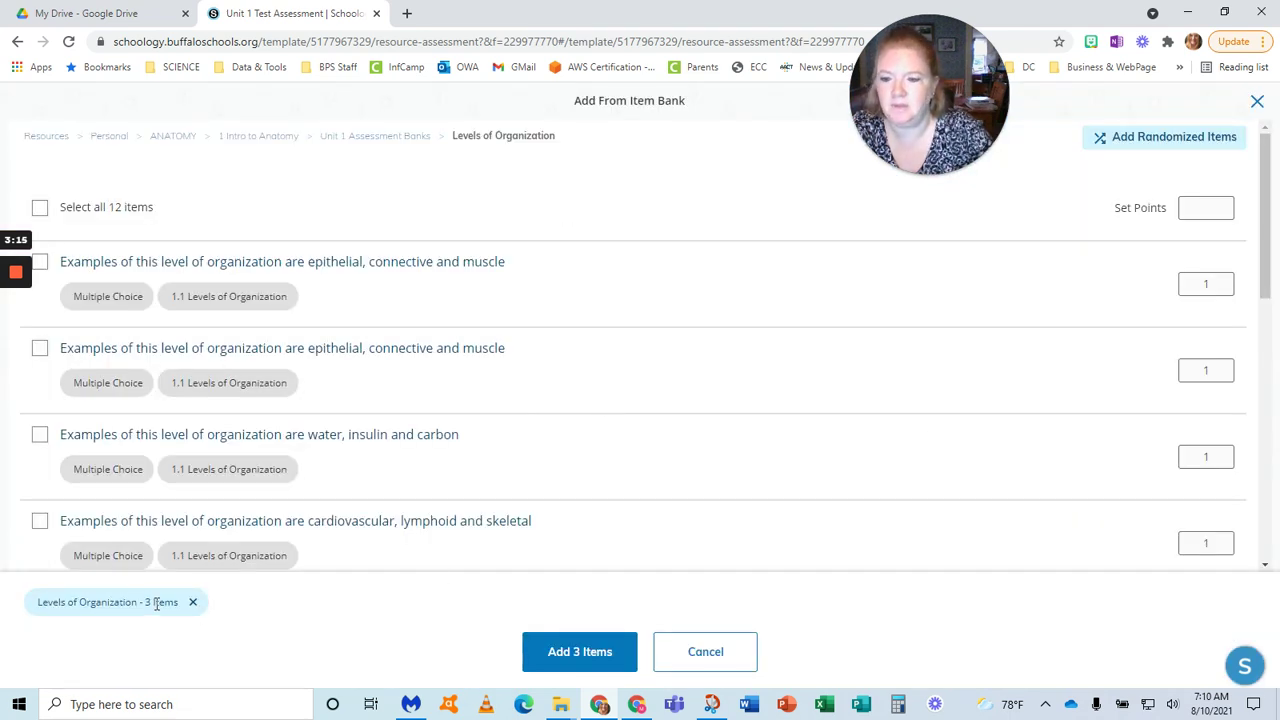
left_click(357, 135)
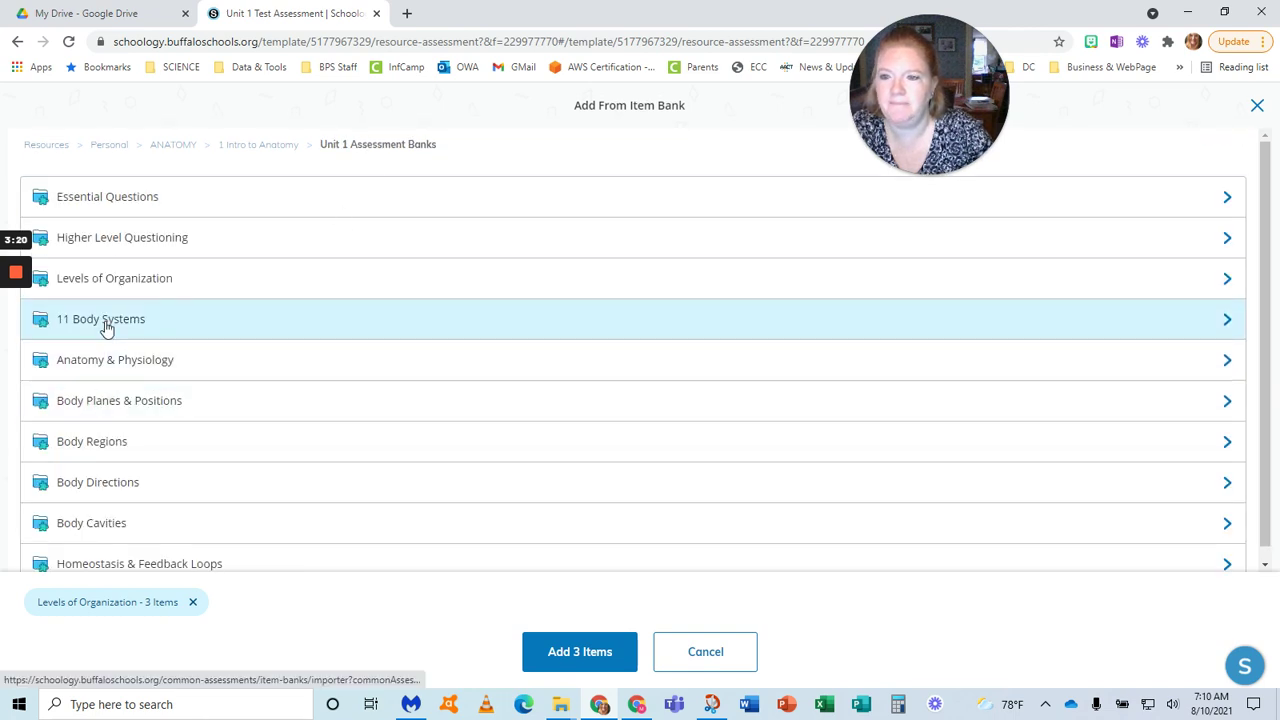
Queue 3 random 11 Body Systems items at 1 point each
left_click(107, 322)
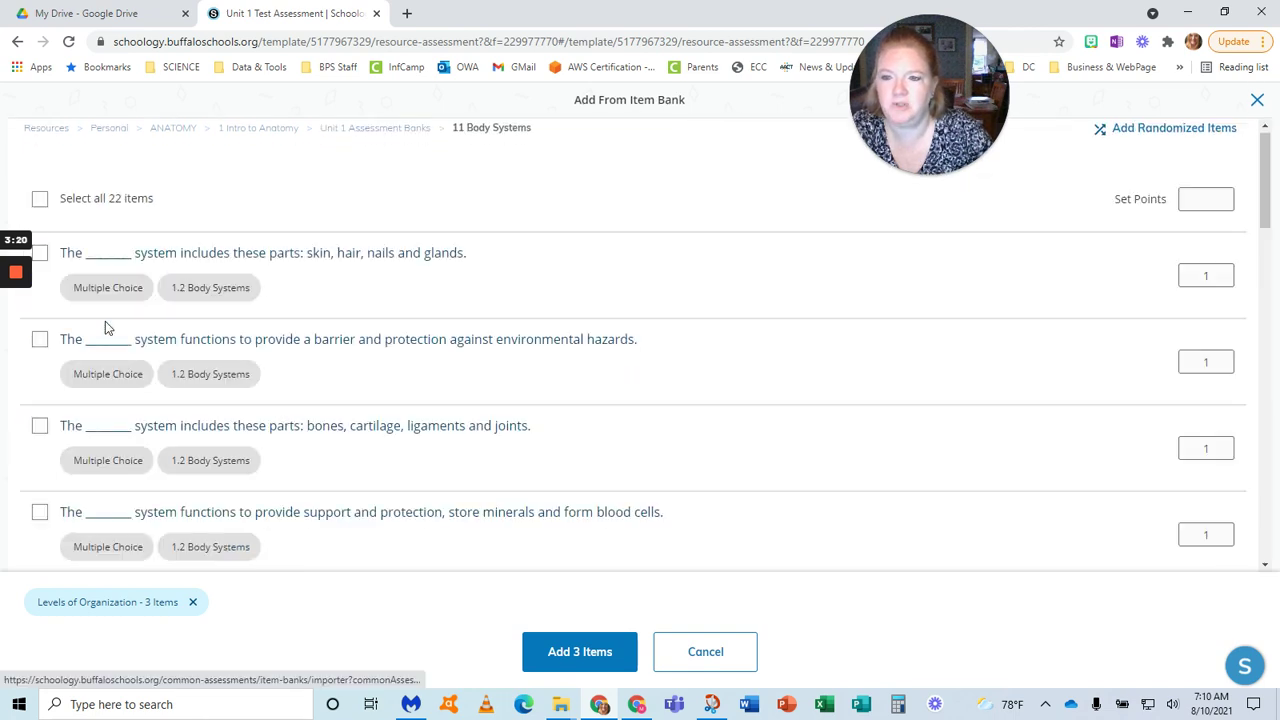
left_click(1163, 130)
left_click(521, 313)
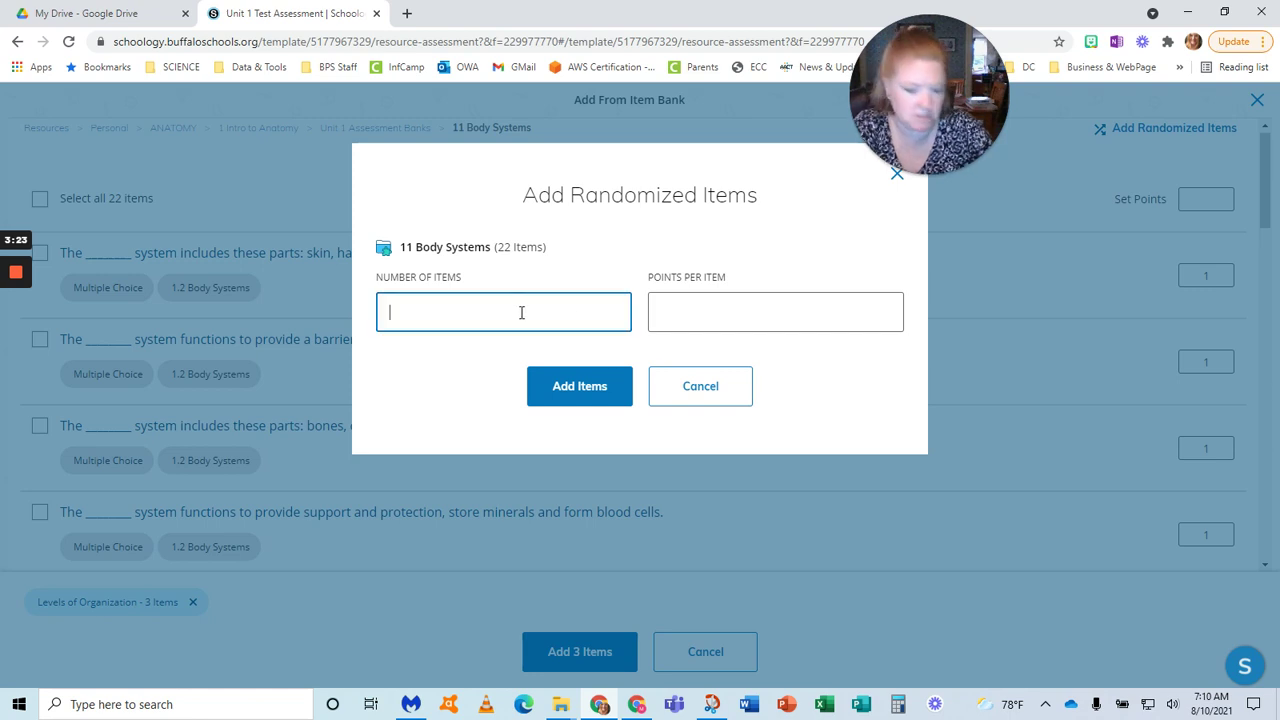
left_click(745, 301)
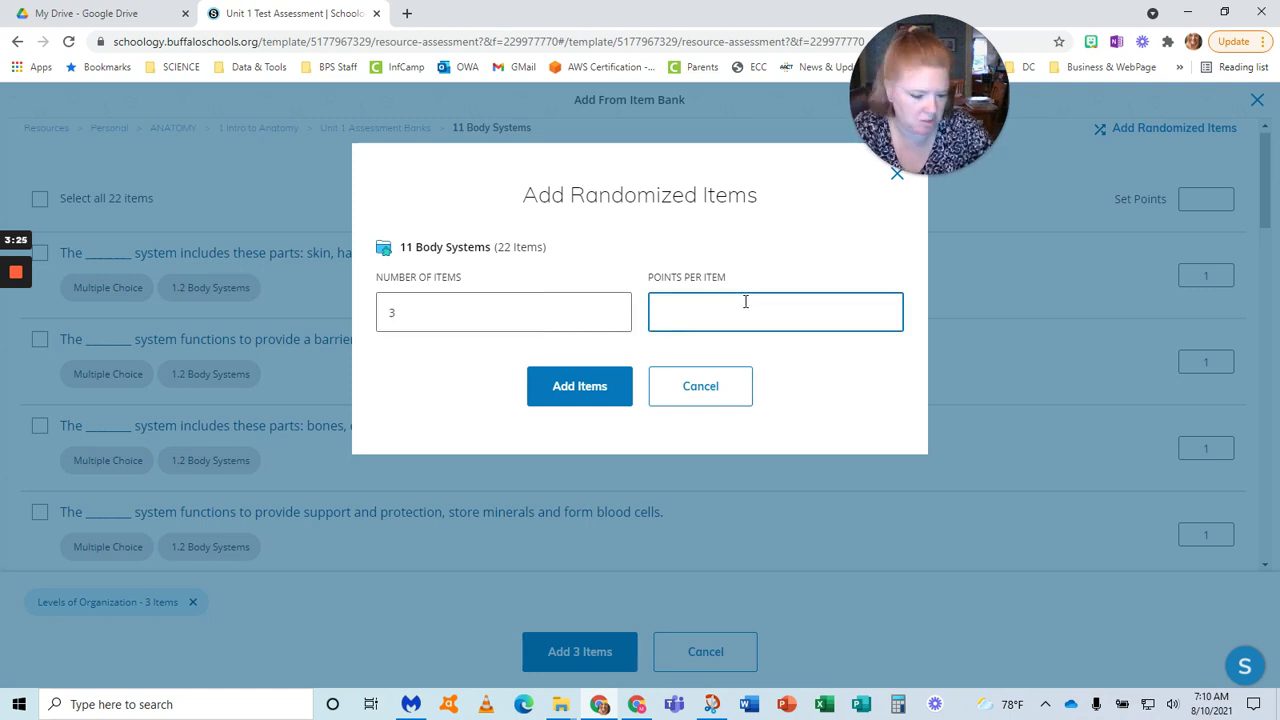
type("1")
left_click(569, 400)
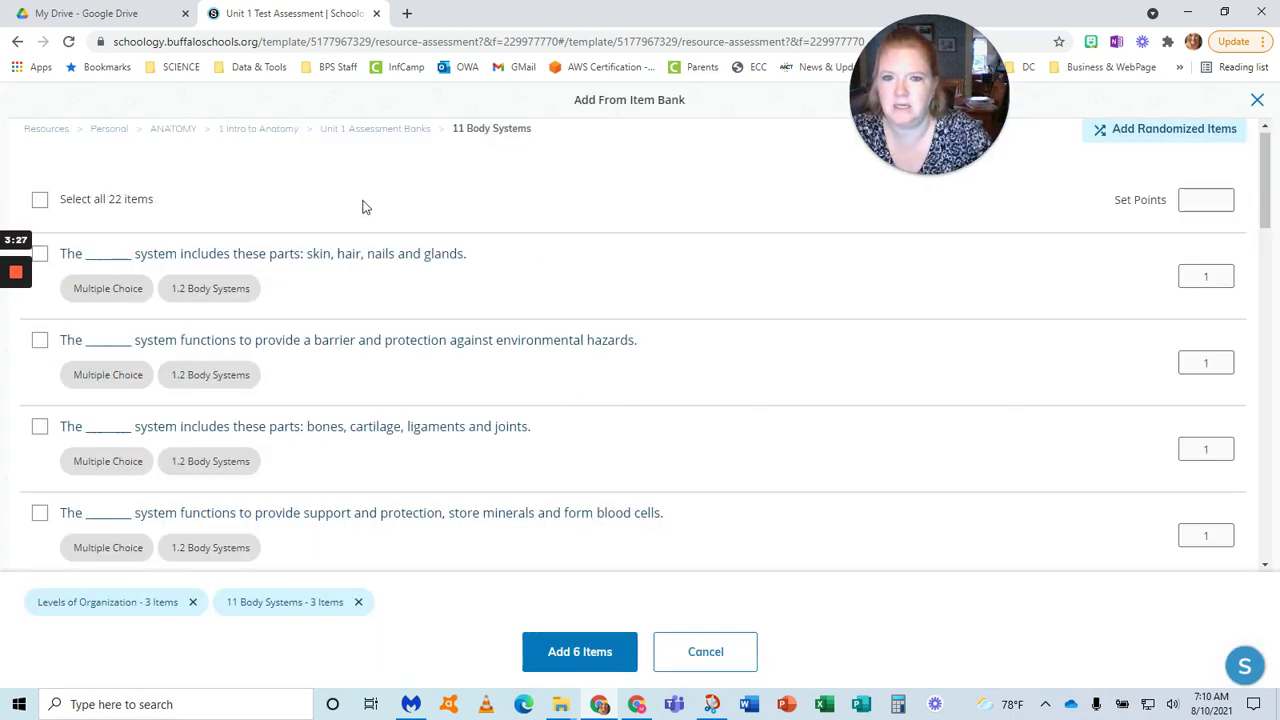
left_click(348, 141)
Queue 3 random Anatomy & Physiology items at 1 point each
left_click(152, 348)
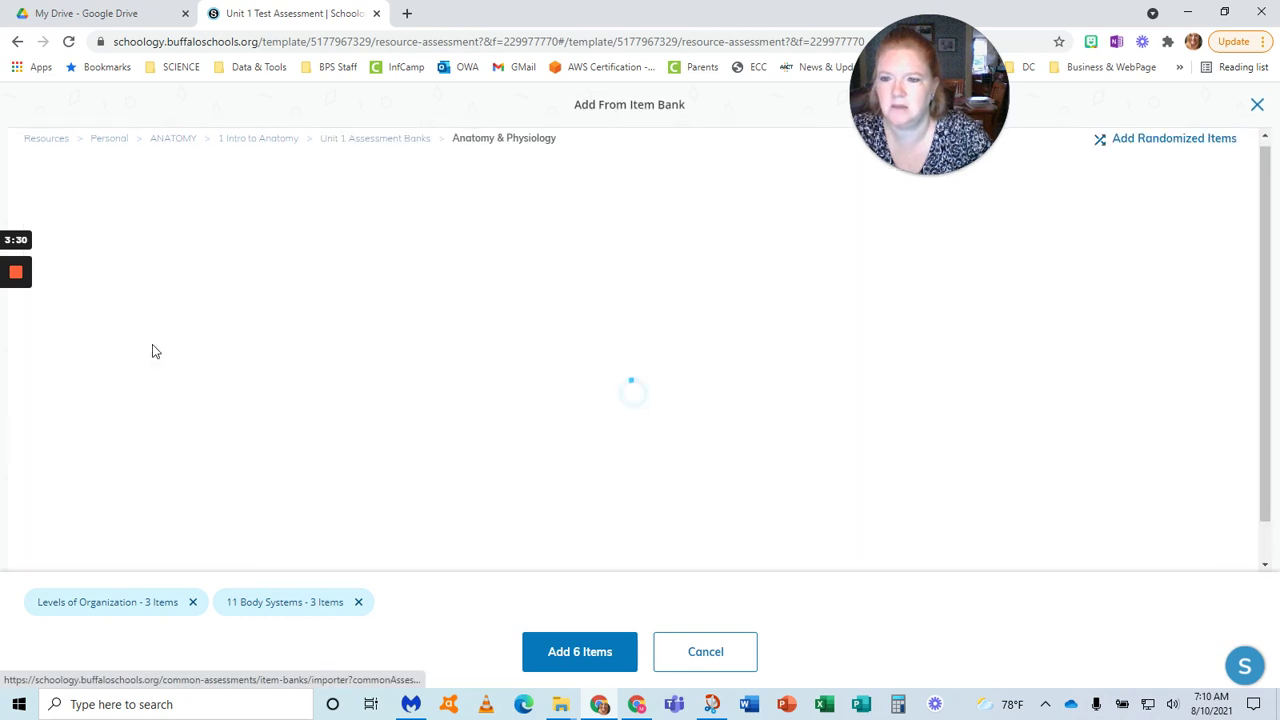
left_click(1100, 137)
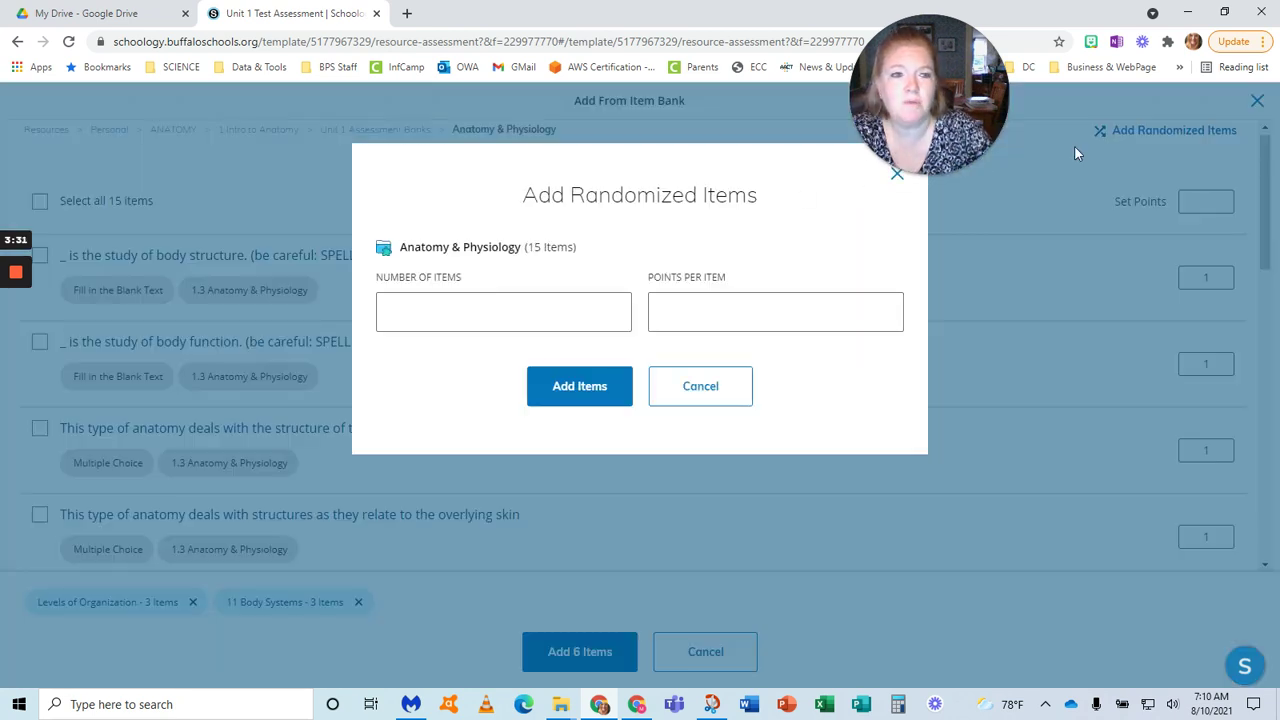
left_click(500, 316)
type("3")
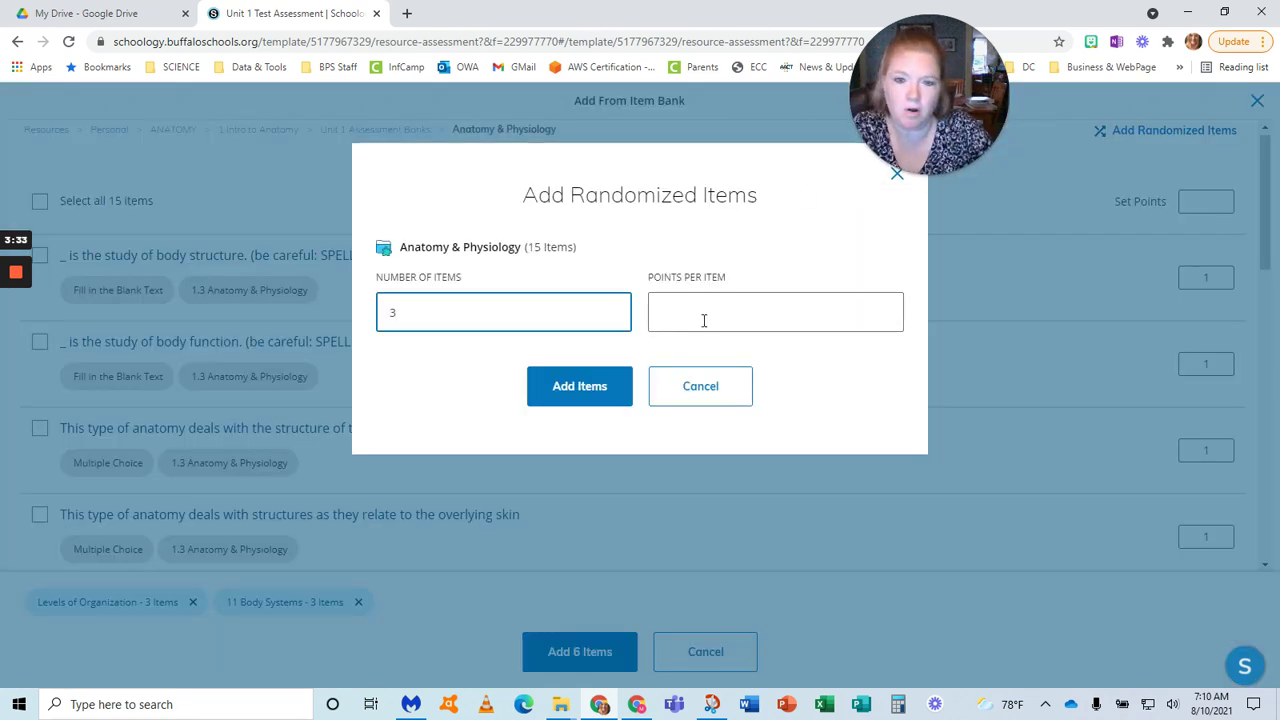
left_click(704, 320)
type("1")
left_click(605, 389)
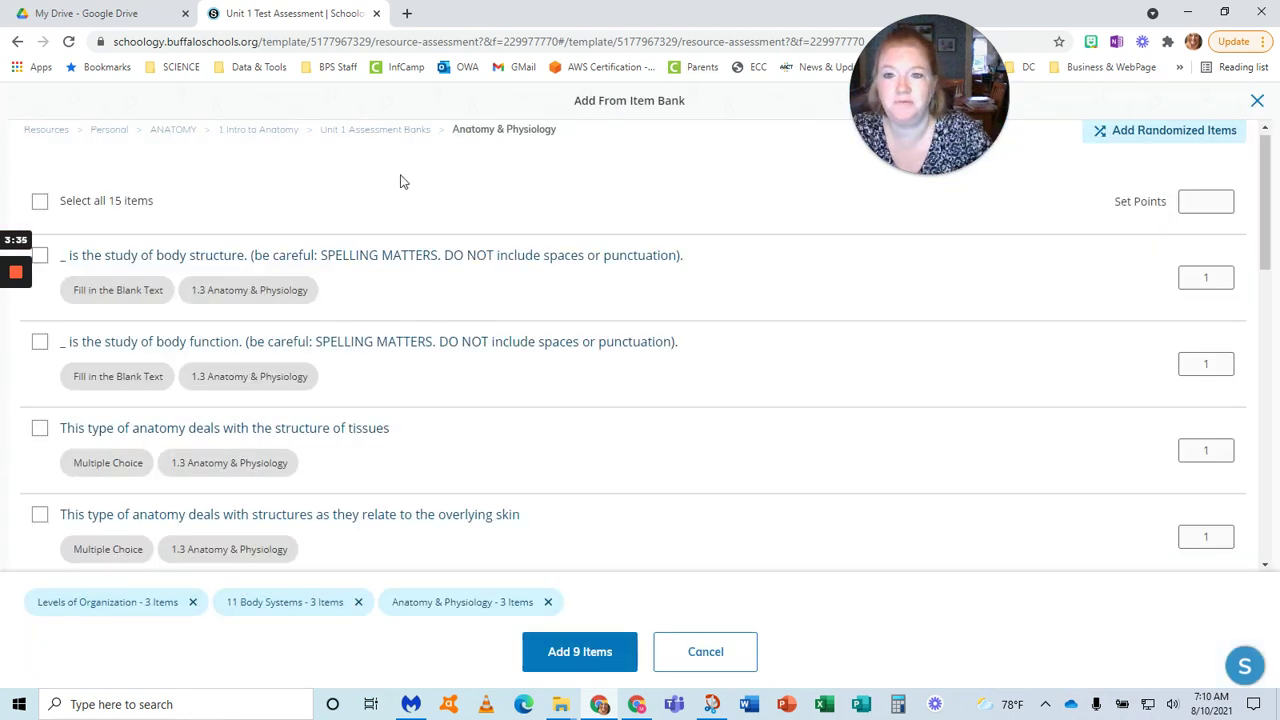
left_click(364, 131)
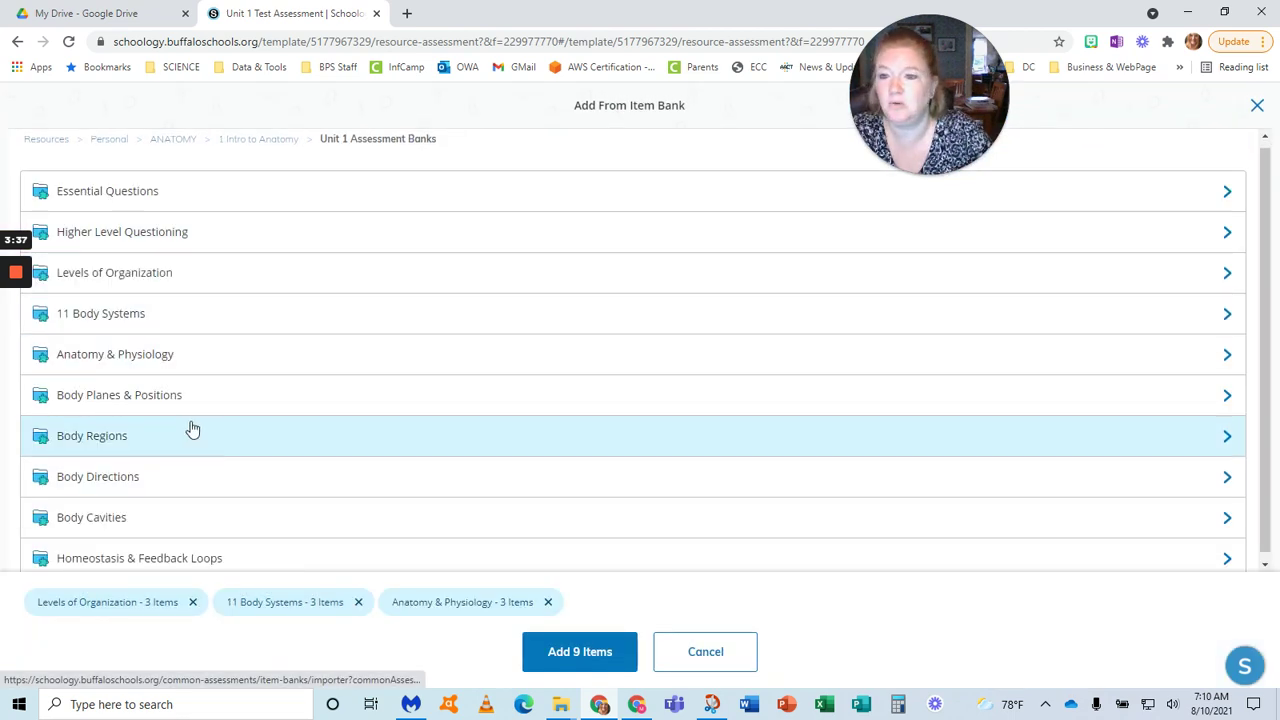
Queue 3 random Body Planes & Positions items at 1 point each
left_click(171, 397)
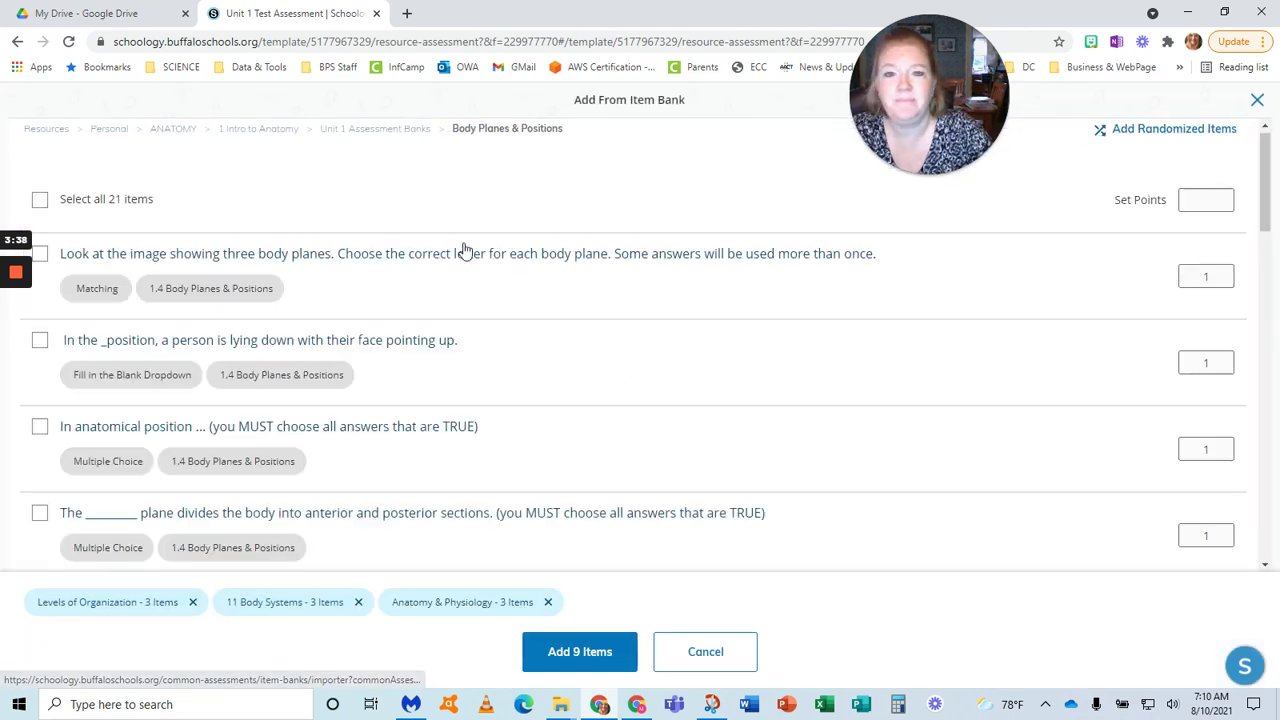
left_click(1121, 130)
left_click(520, 326)
type("3")
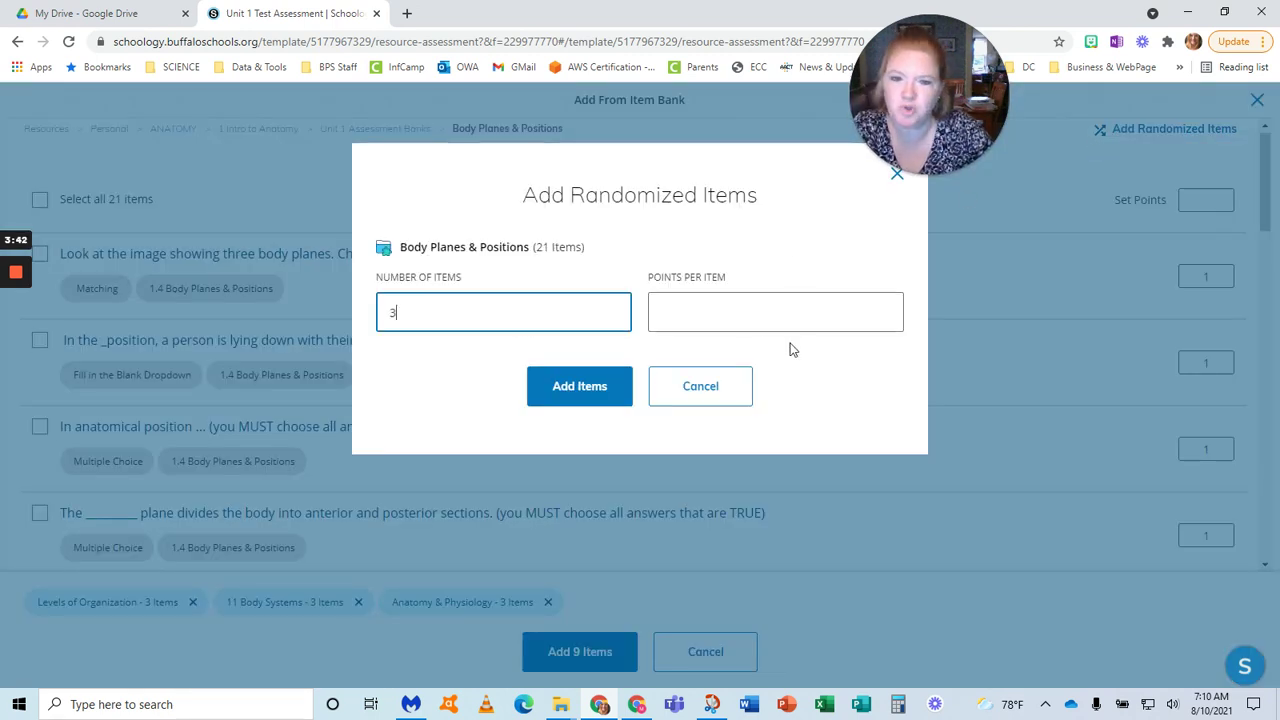
left_click(757, 324)
type("1")
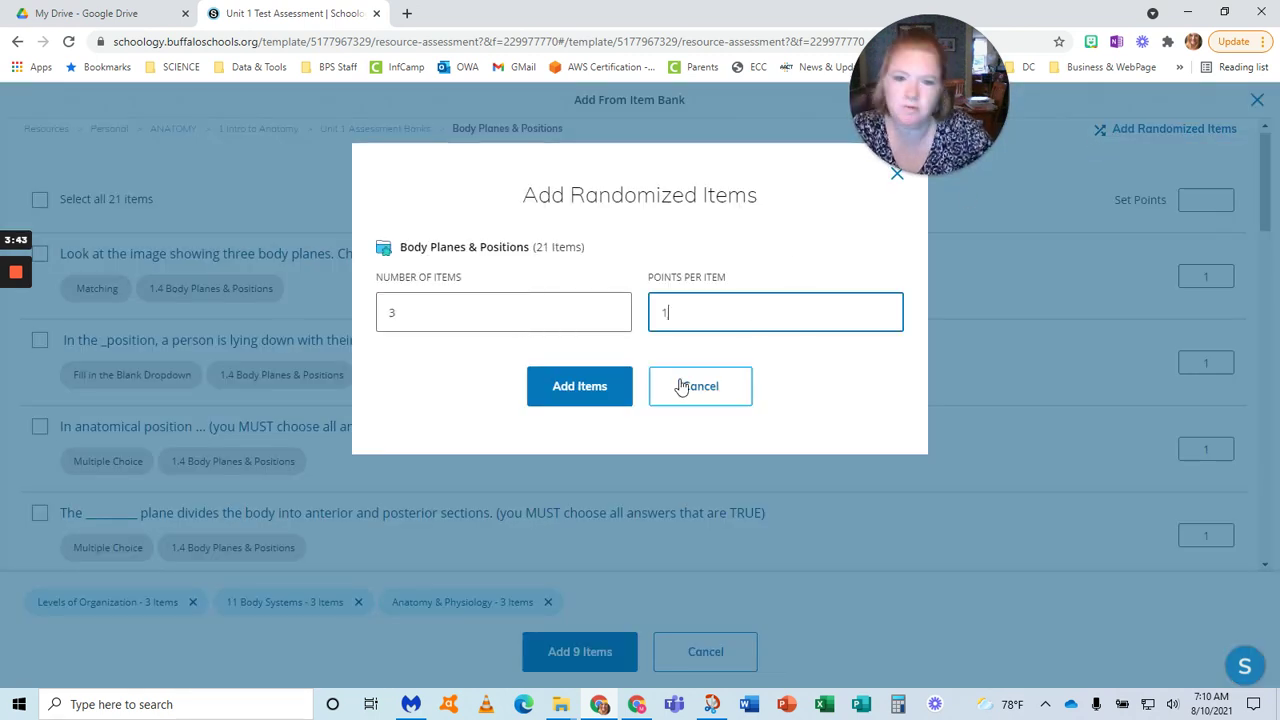
left_click(568, 391)
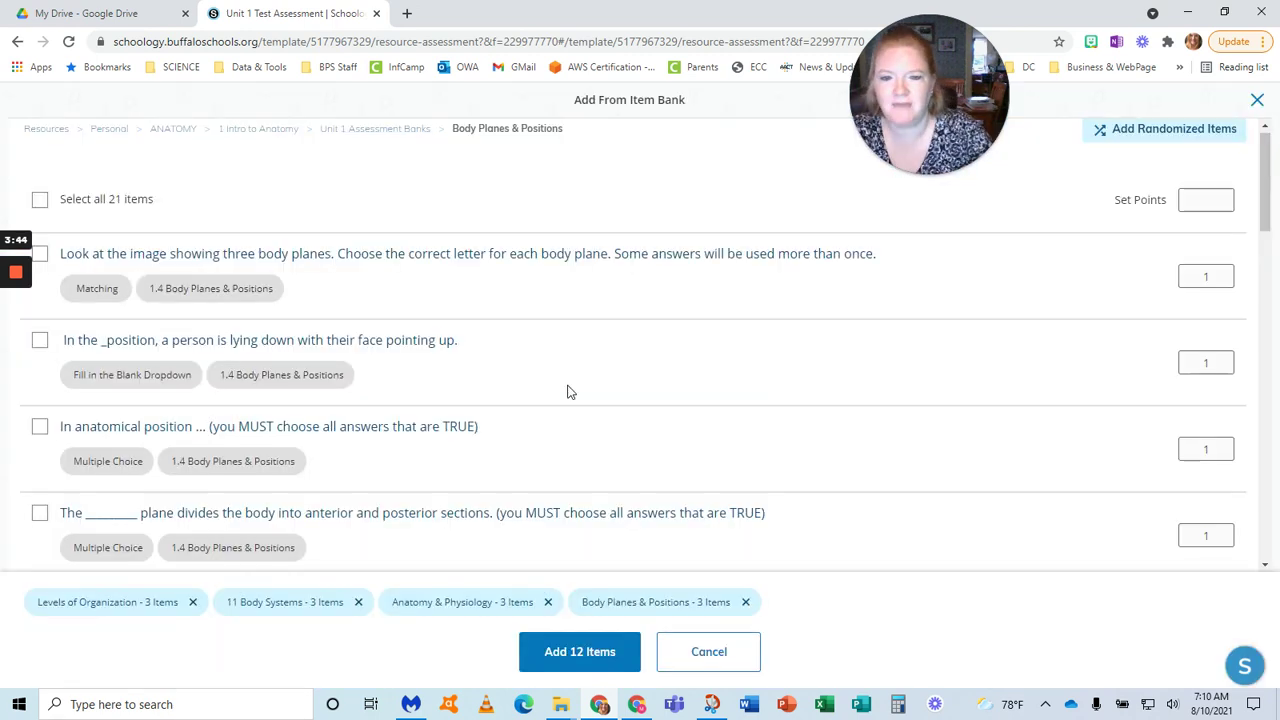
left_click(397, 130)
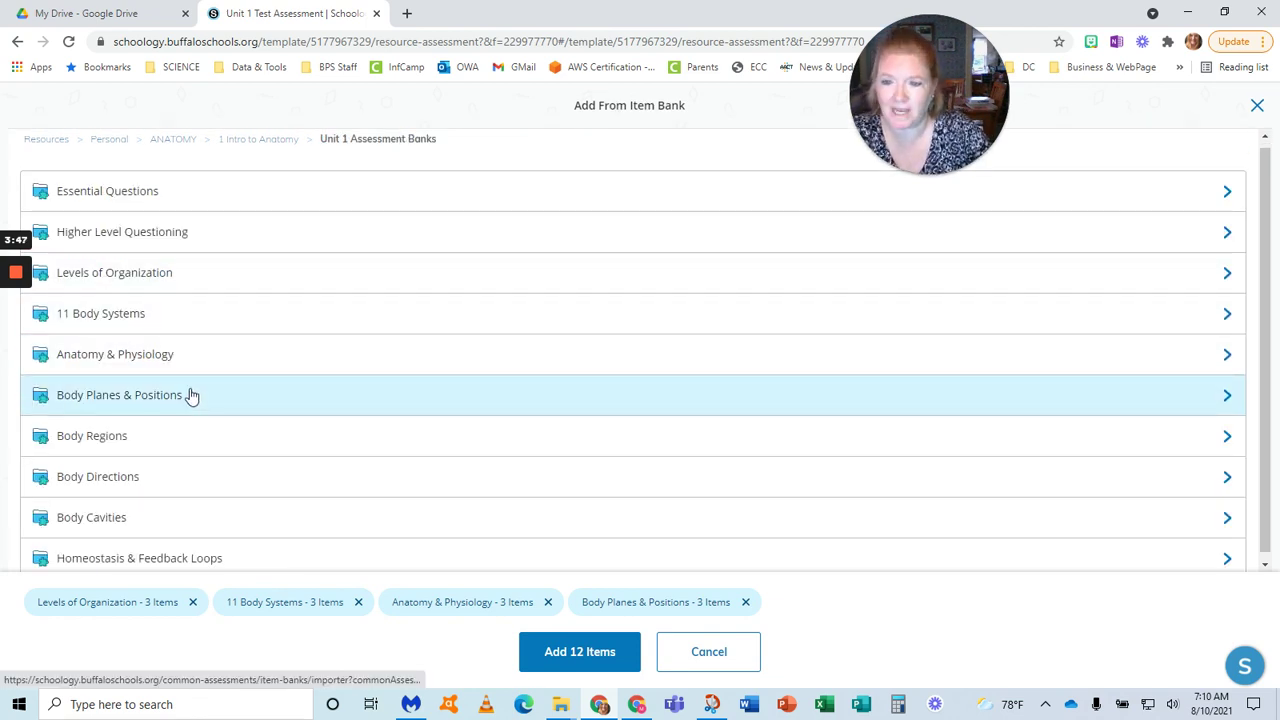
Queue 3 random Body Regions questions at 1 point each
left_click(109, 434)
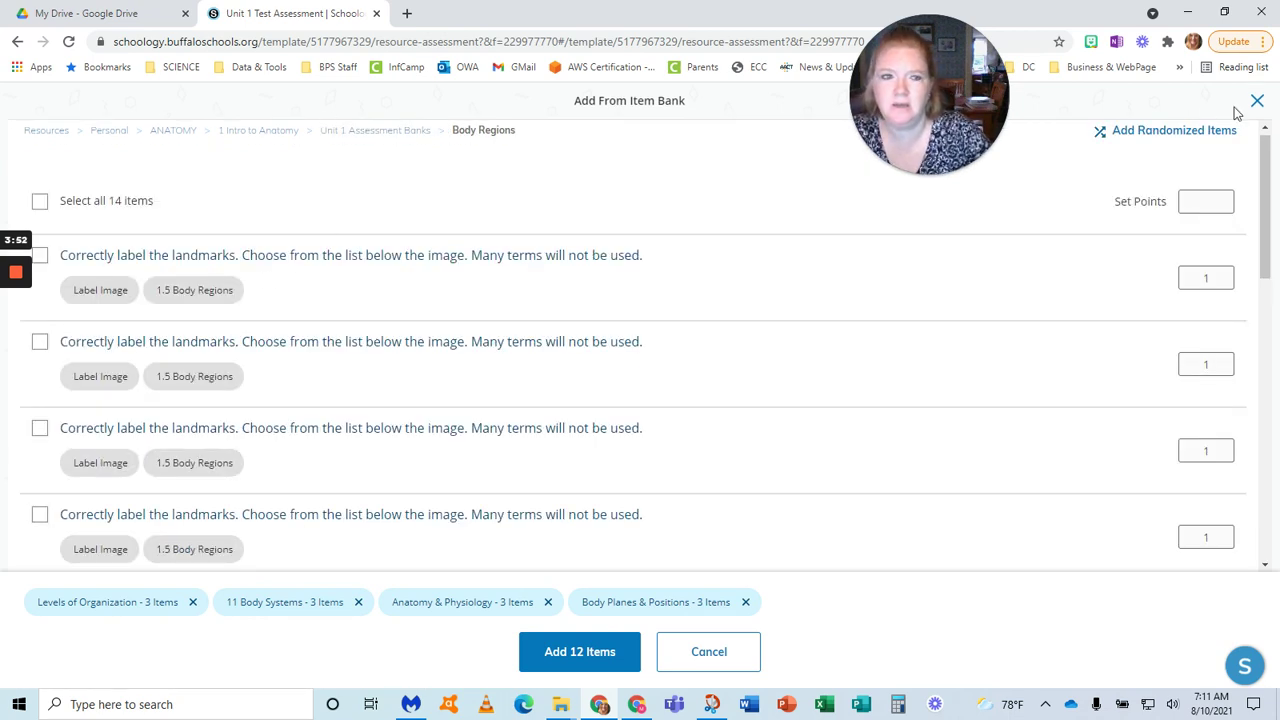
left_click(1180, 131)
left_click(572, 317)
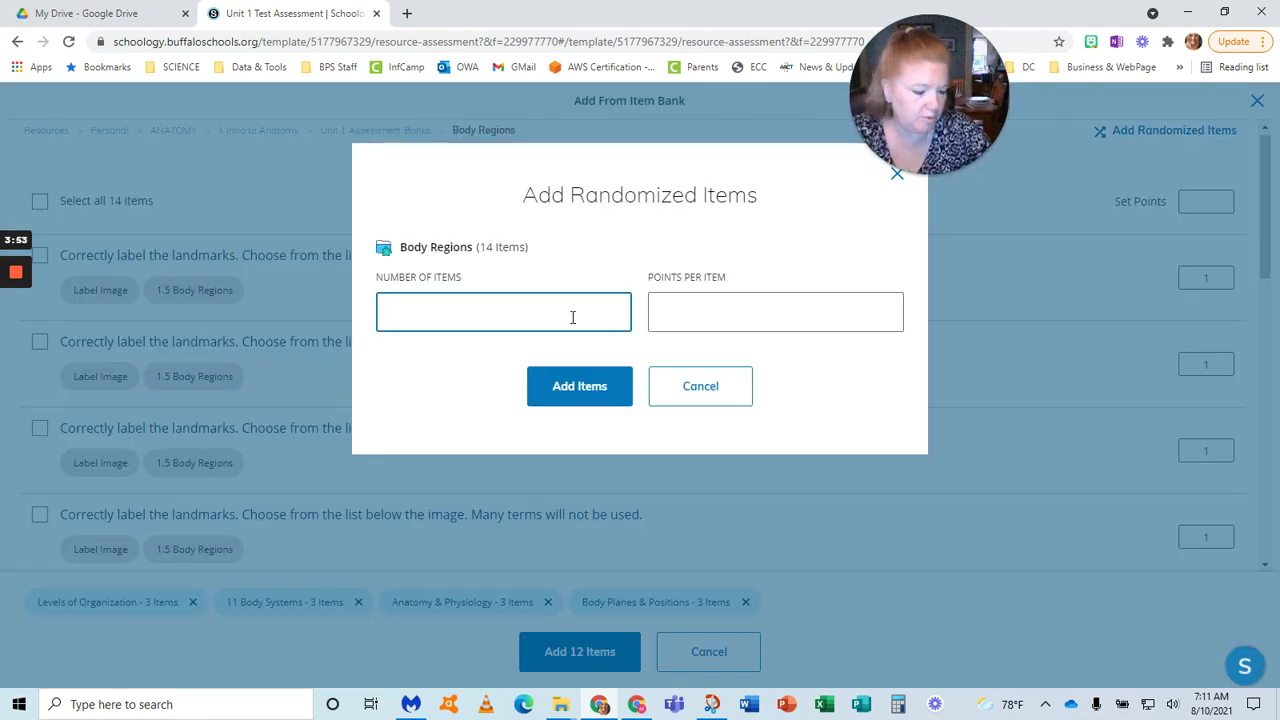
left_click(707, 316)
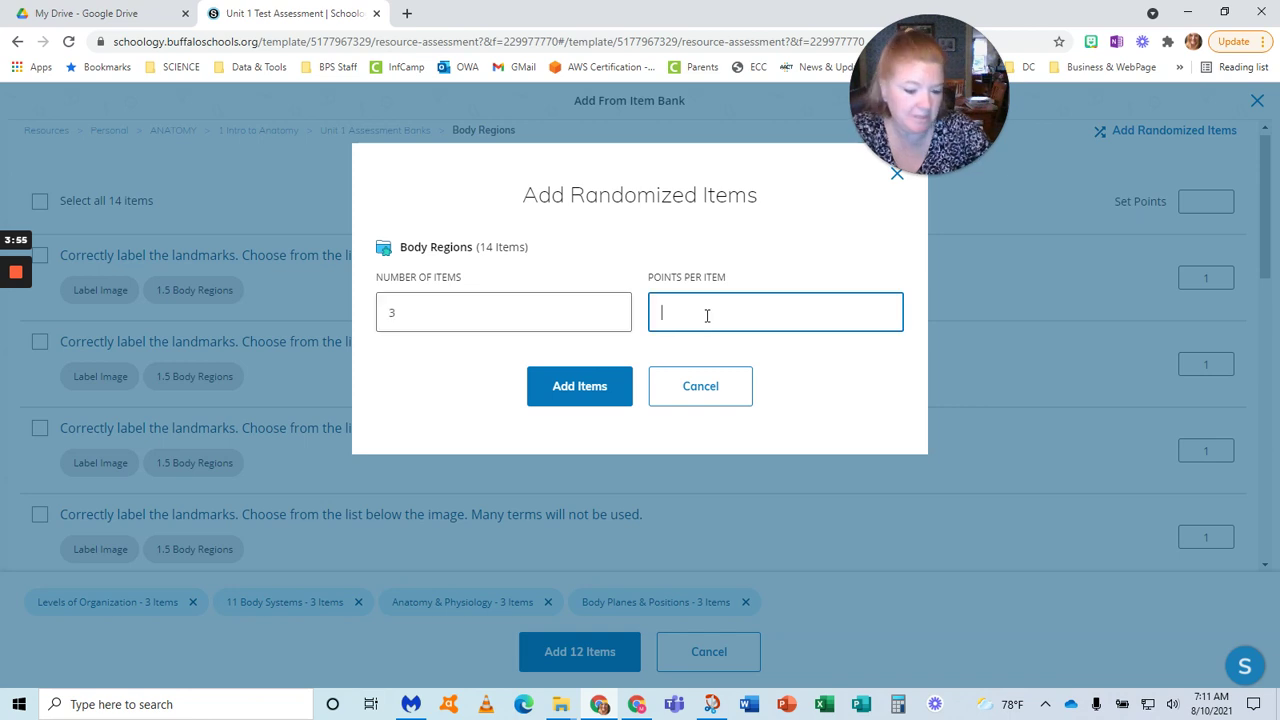
left_click(581, 397)
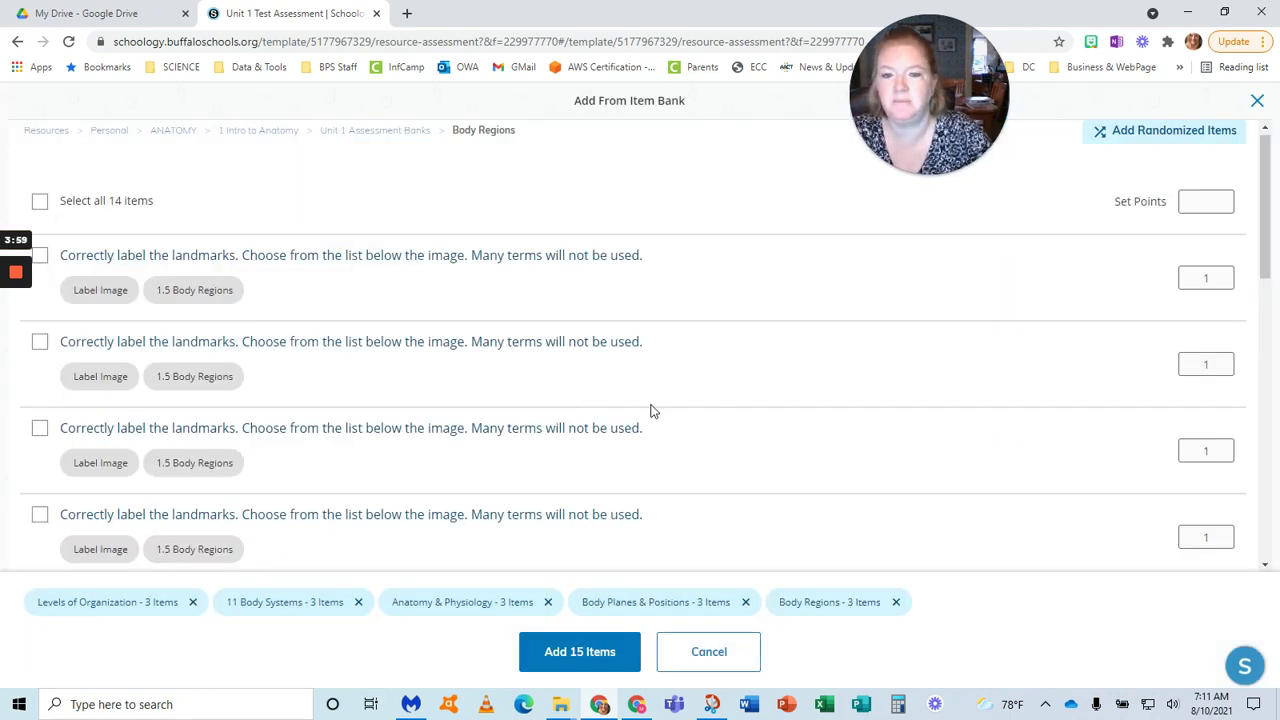
left_click(375, 131)
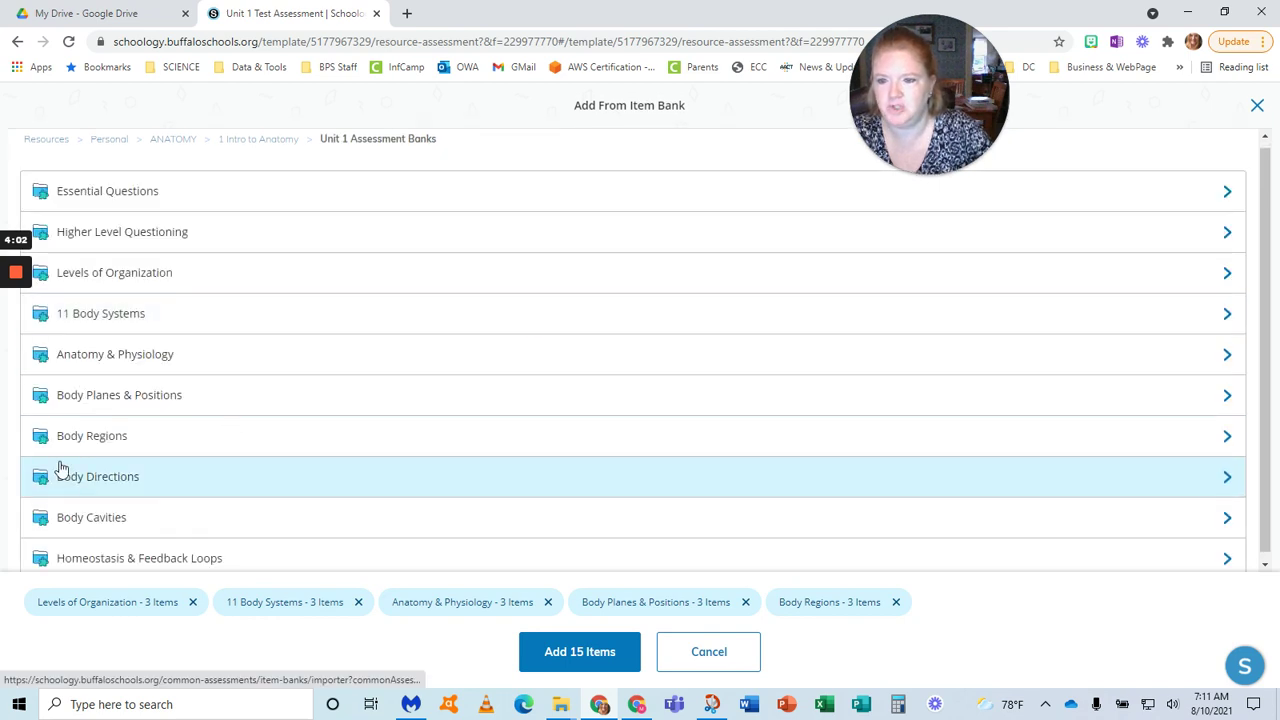
Queue 3 random Body Directions questions at 1 point each
left_click(70, 478)
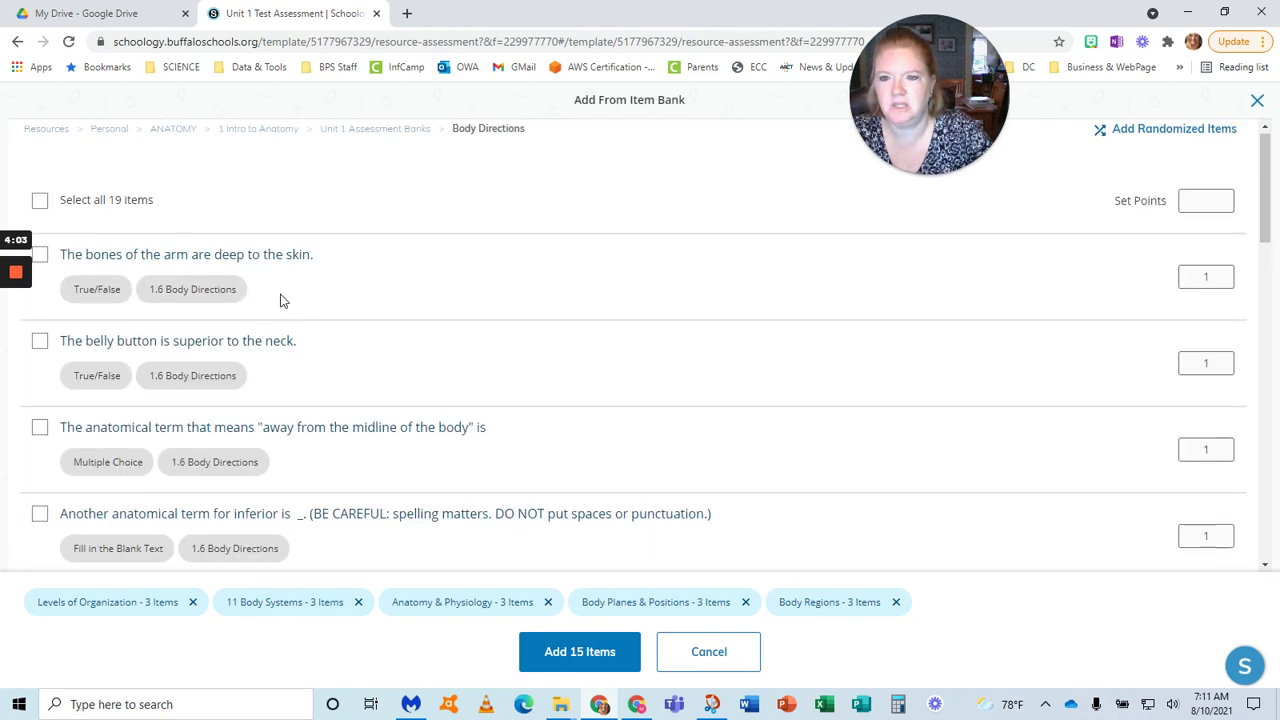
left_click(1160, 130)
left_click(571, 313)
type("3")
left_click(659, 316)
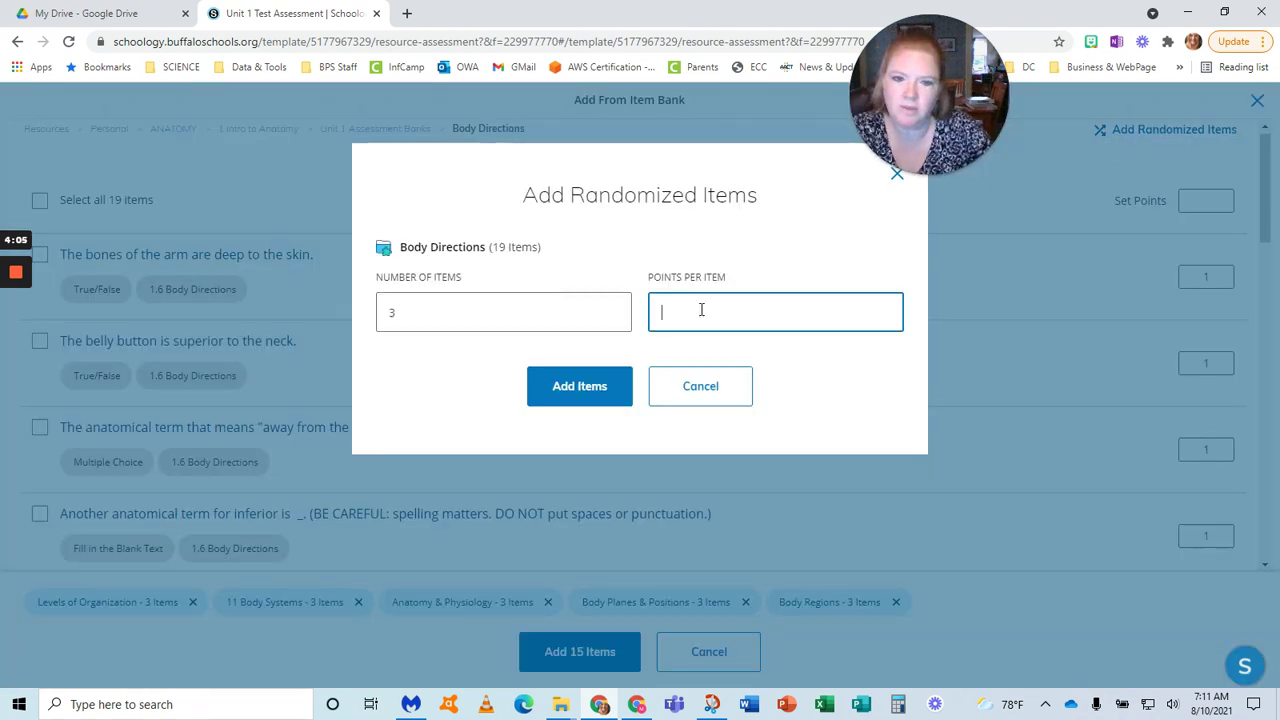
type("1")
left_click(608, 386)
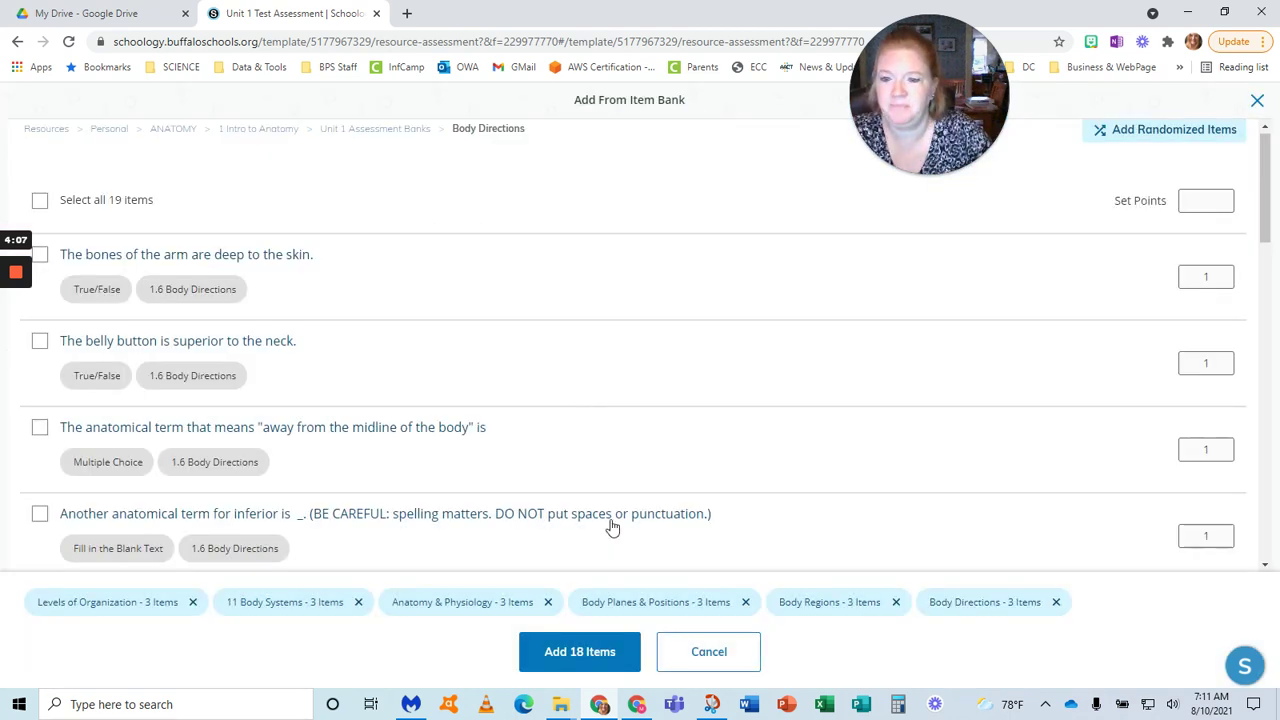
left_click(378, 131)
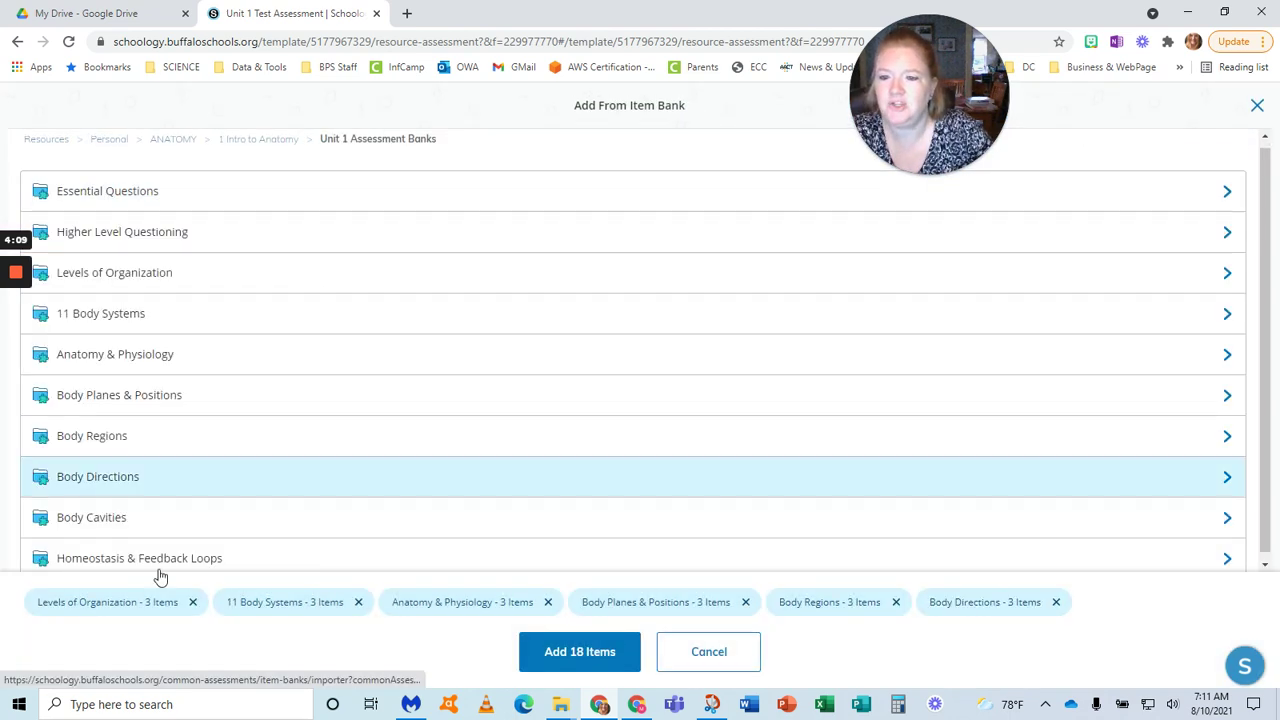
Queue 3 random Body Cavities questions at 1 point each
left_click(118, 514)
left_click(1117, 135)
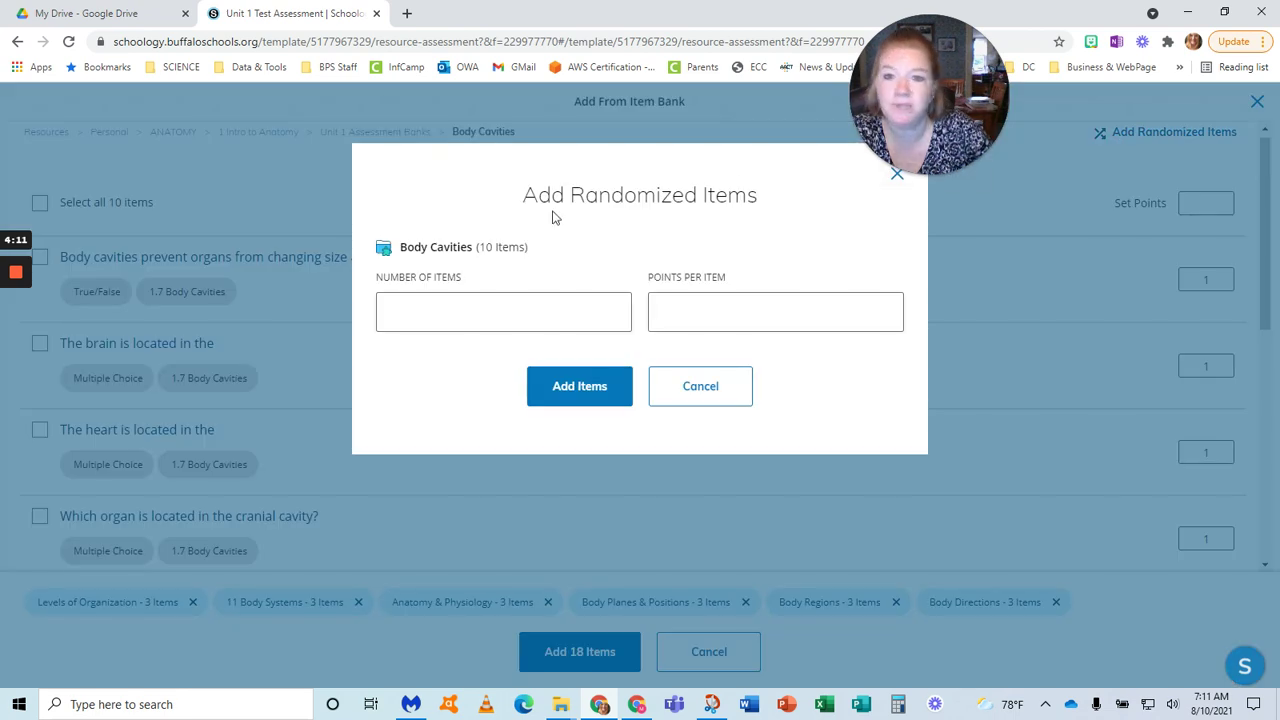
left_click(497, 318)
left_click(718, 320)
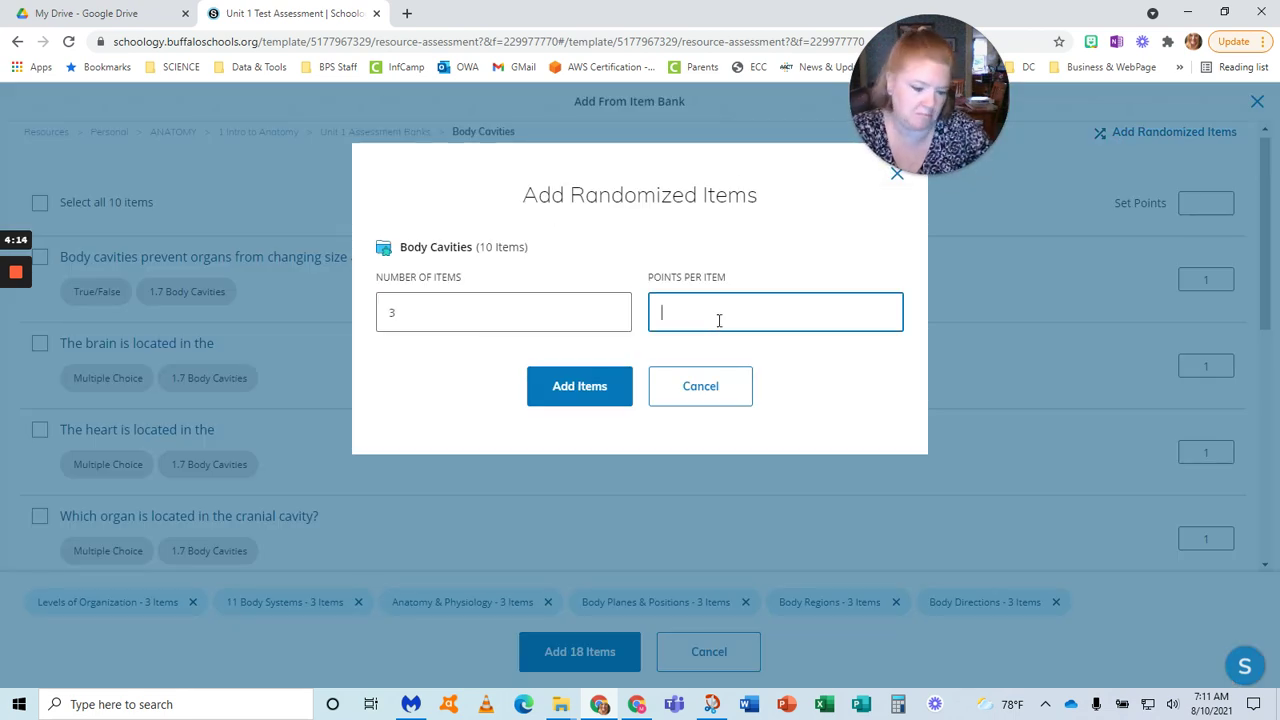
left_click(586, 391)
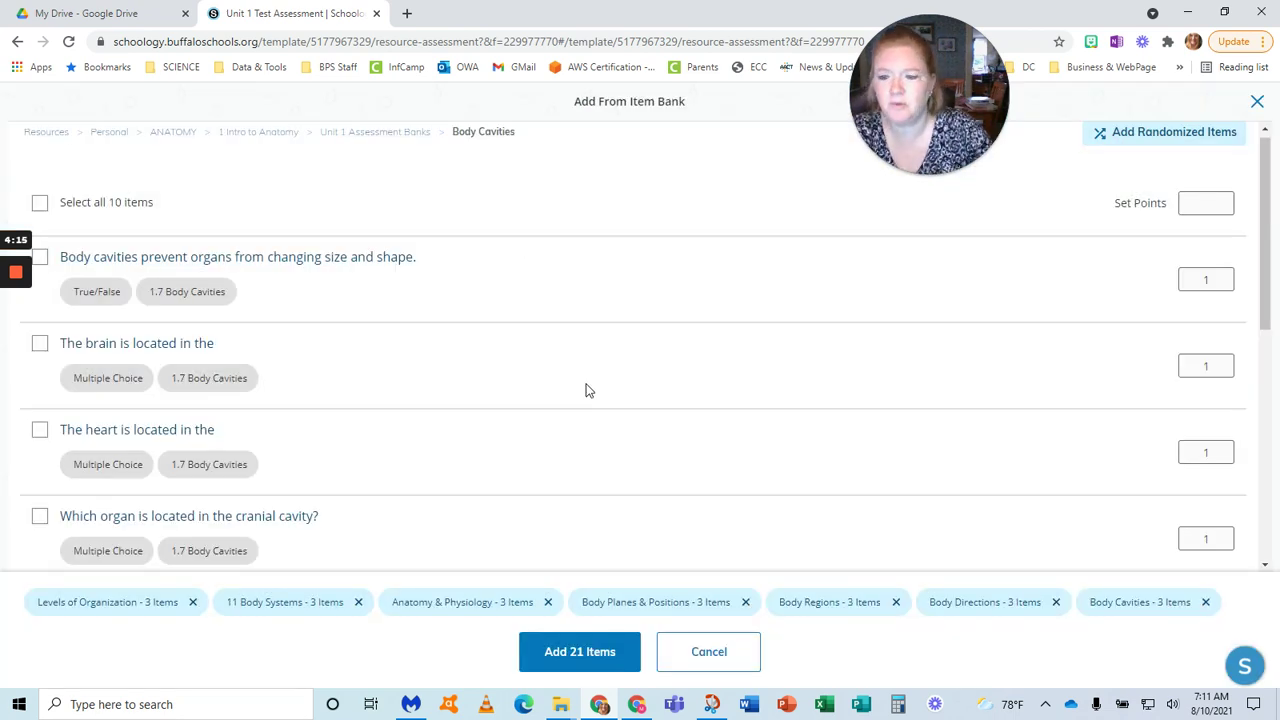
left_click(370, 127)
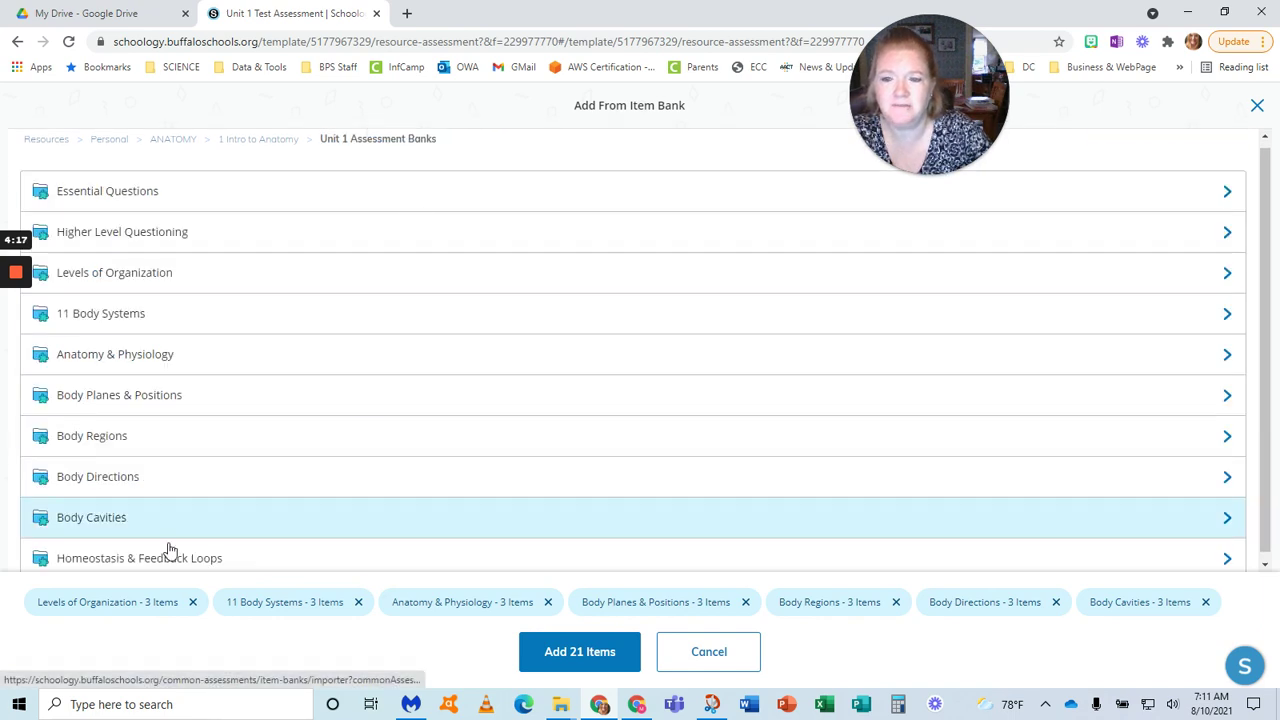
Queue 3 random Homeostasis & Feedback Loops questions at 1 point each
left_click(121, 561)
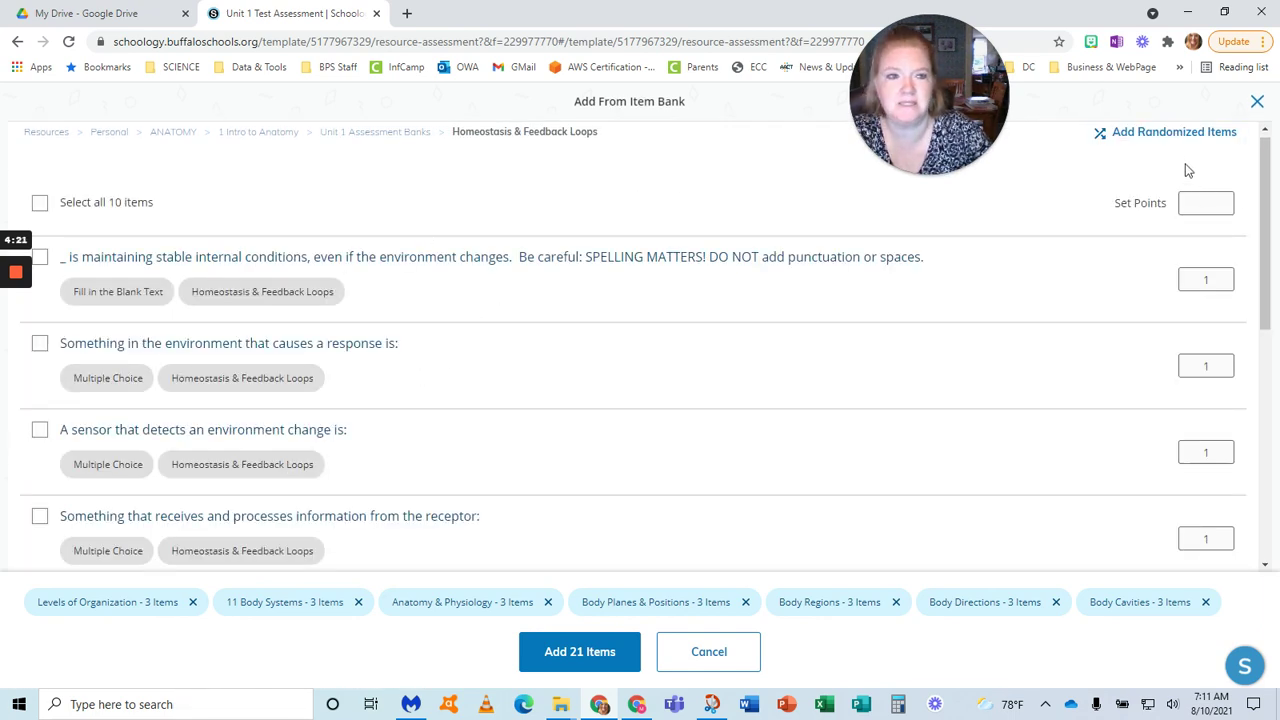
left_click(1186, 136)
left_click(604, 318)
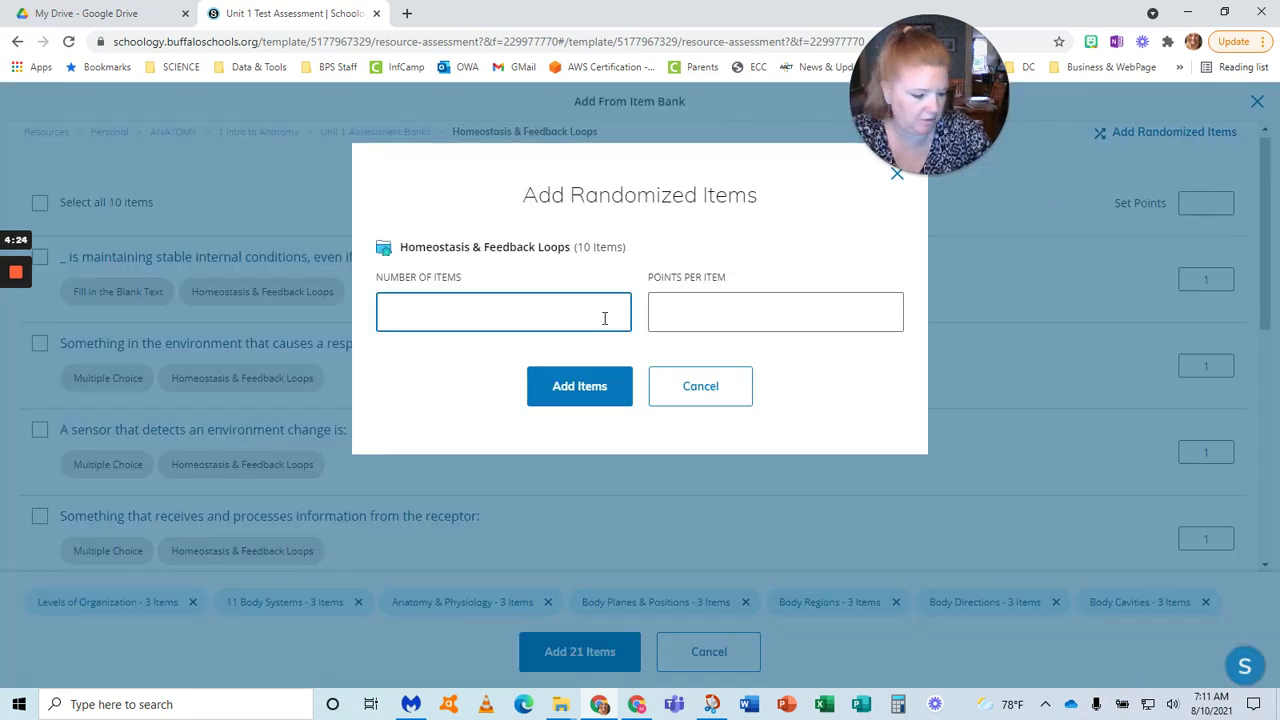
left_click(774, 324)
type("1")
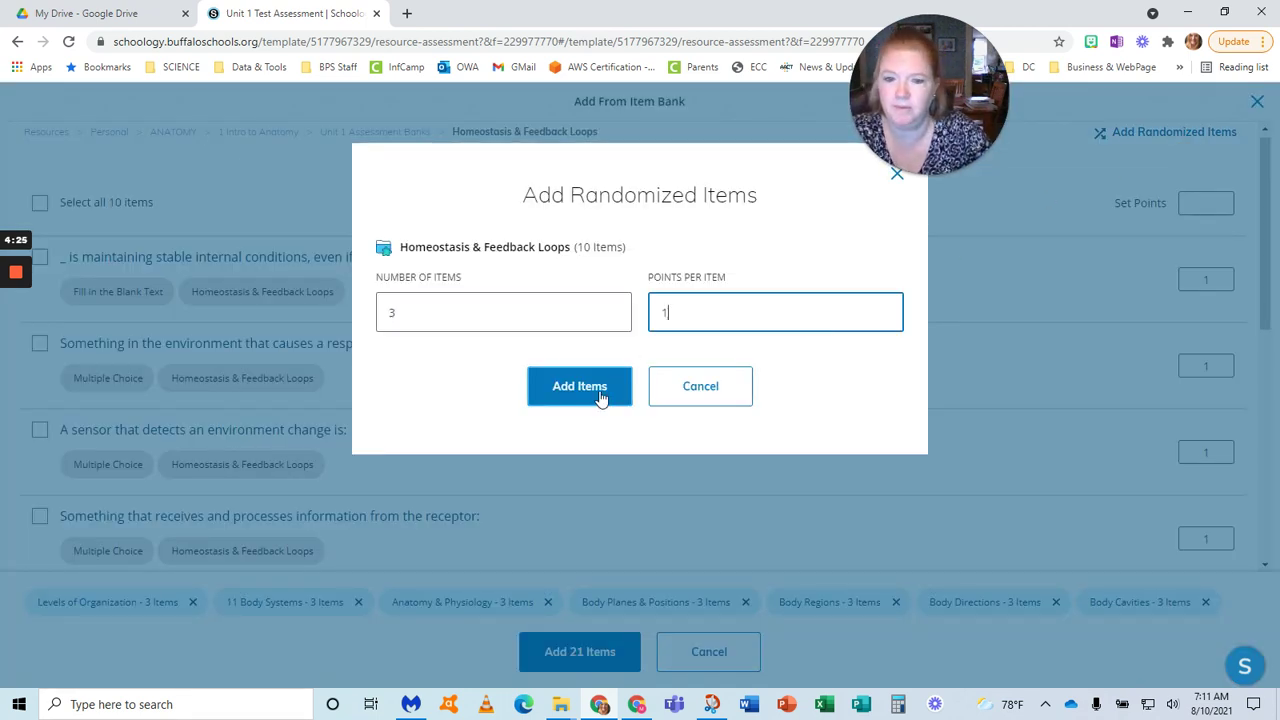
left_click(597, 387)
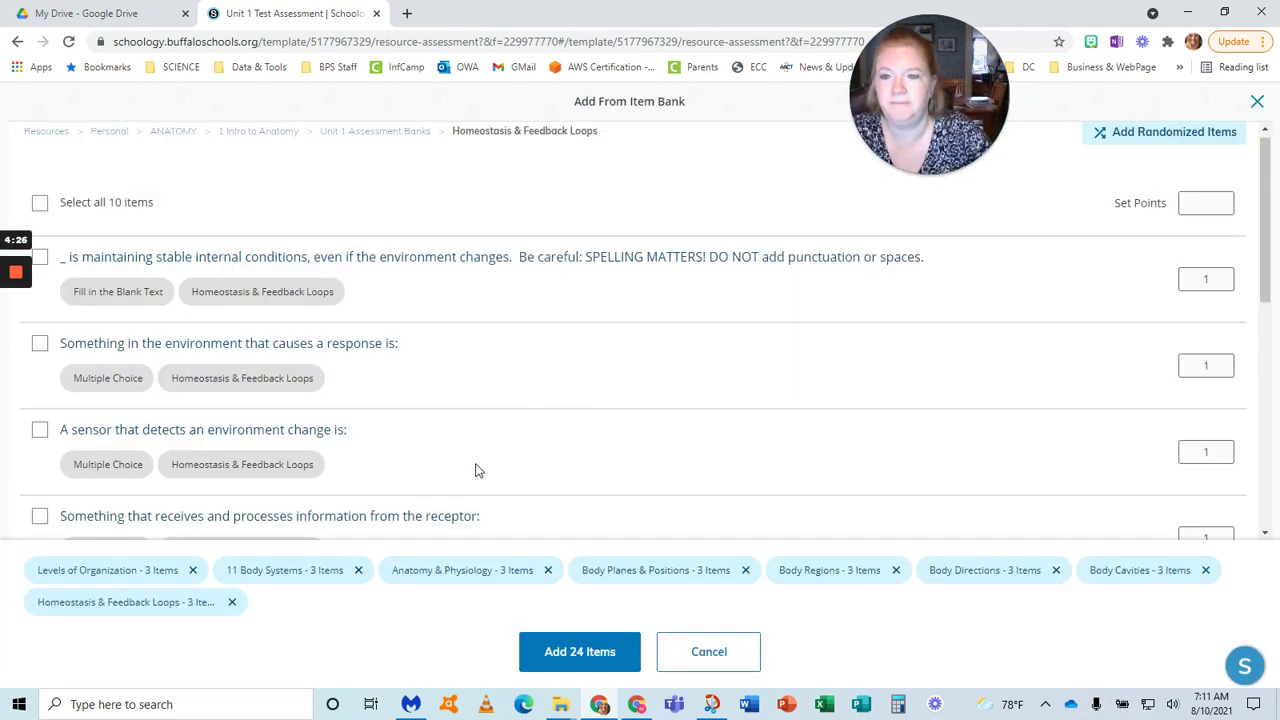
left_click(362, 133)
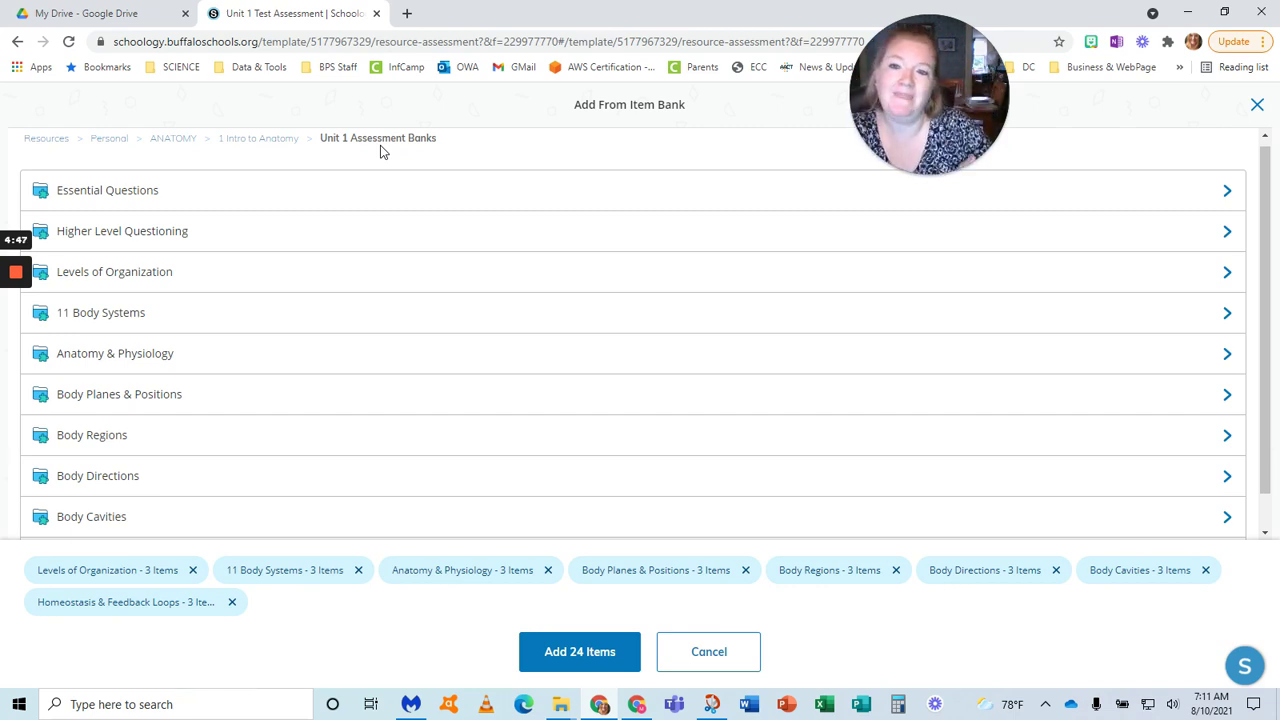
left_click(101, 214)
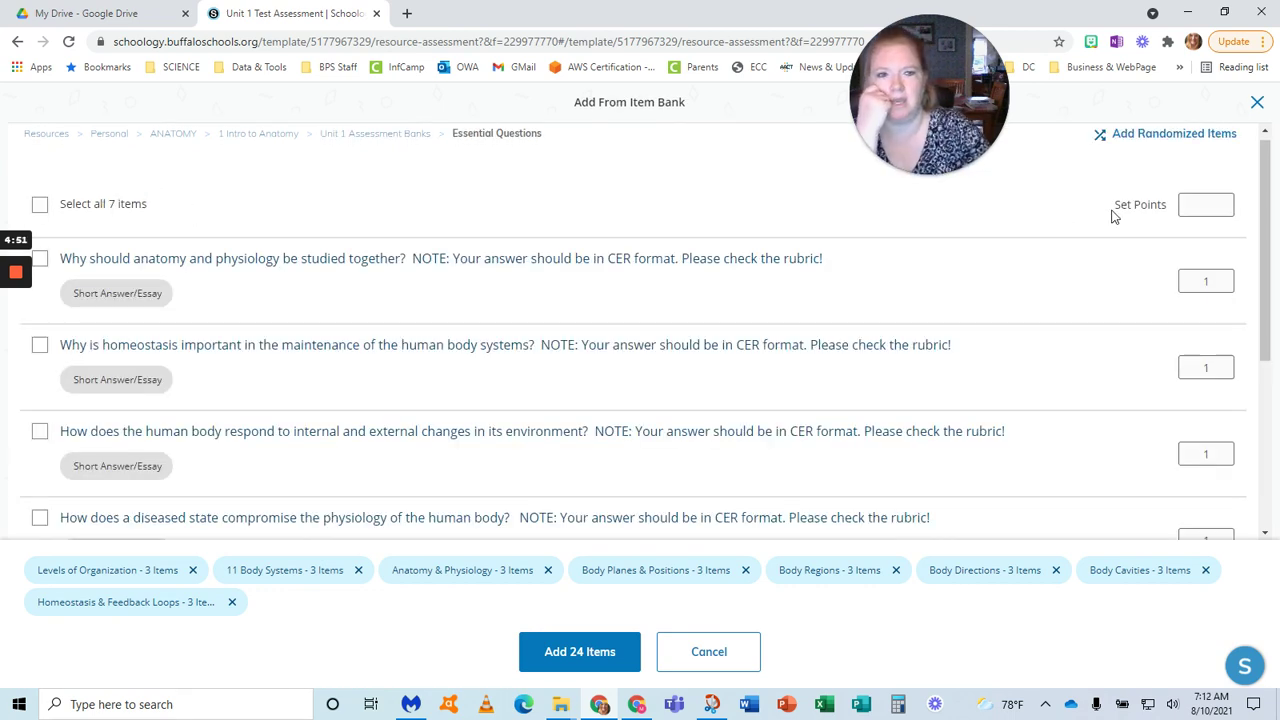
Queue 2 random Essential Questions items at 1 point each
left_click(1132, 138)
left_click(600, 313)
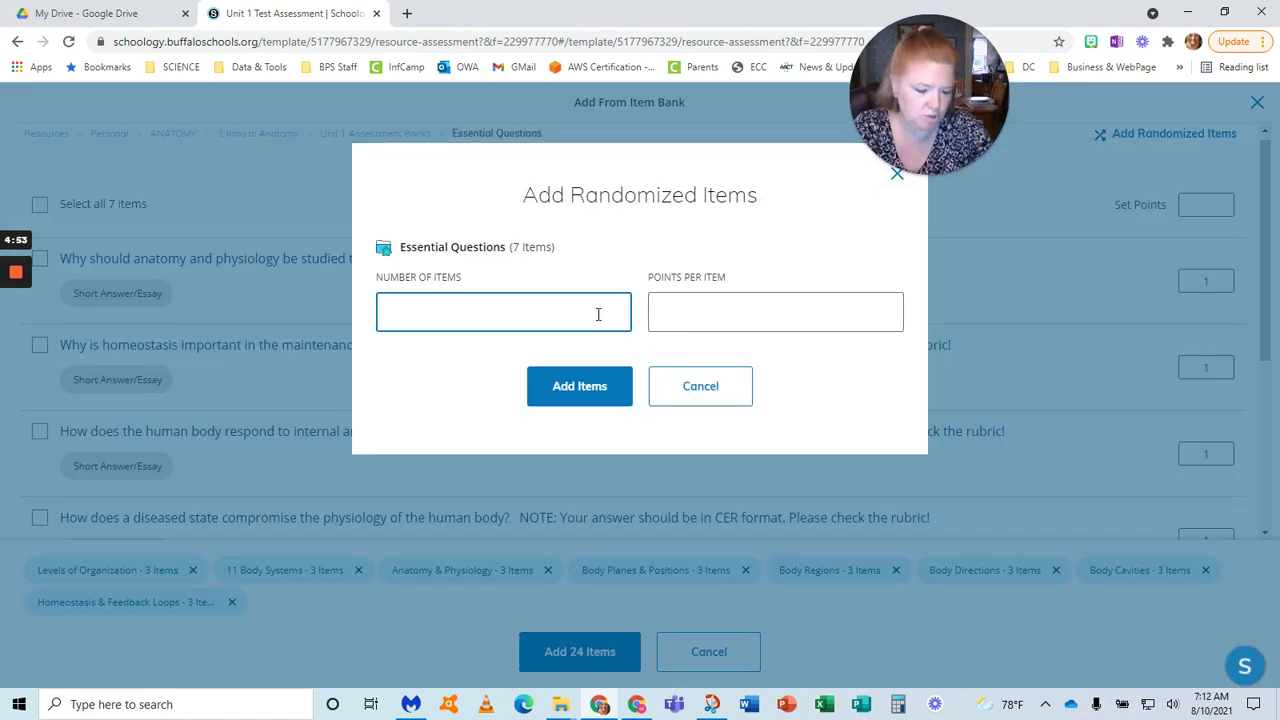
left_click(708, 321)
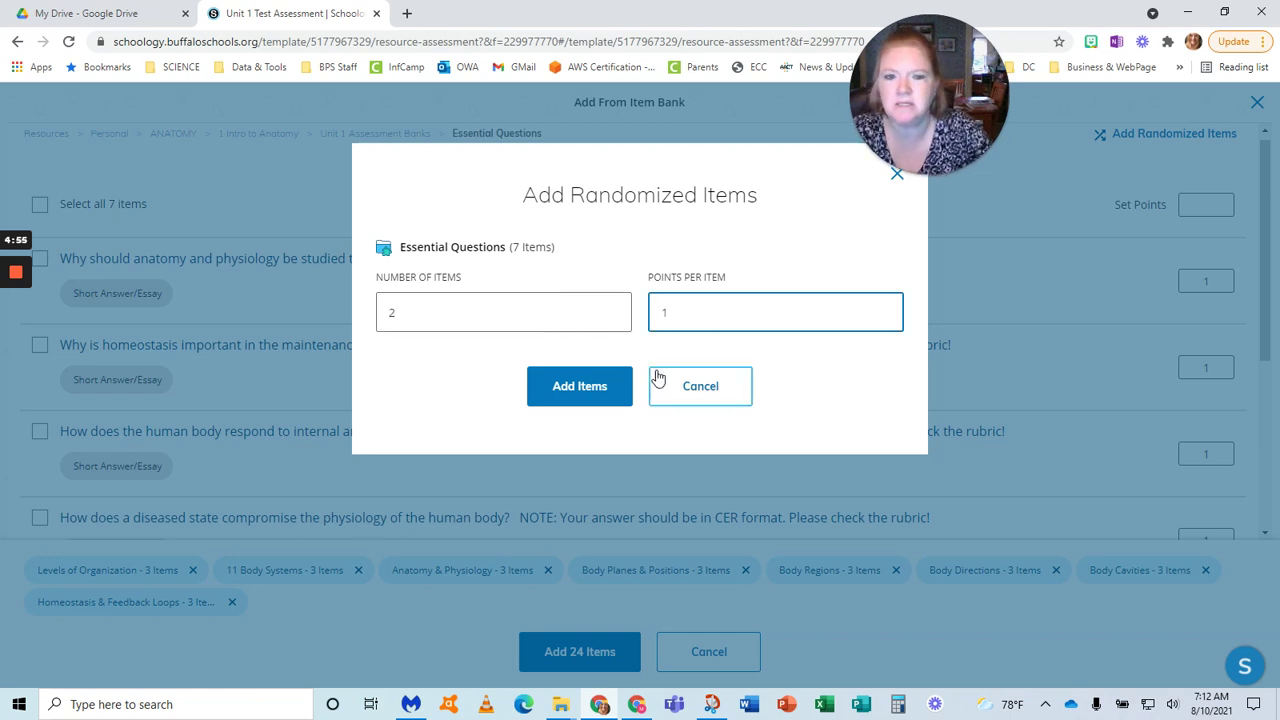
left_click(620, 391)
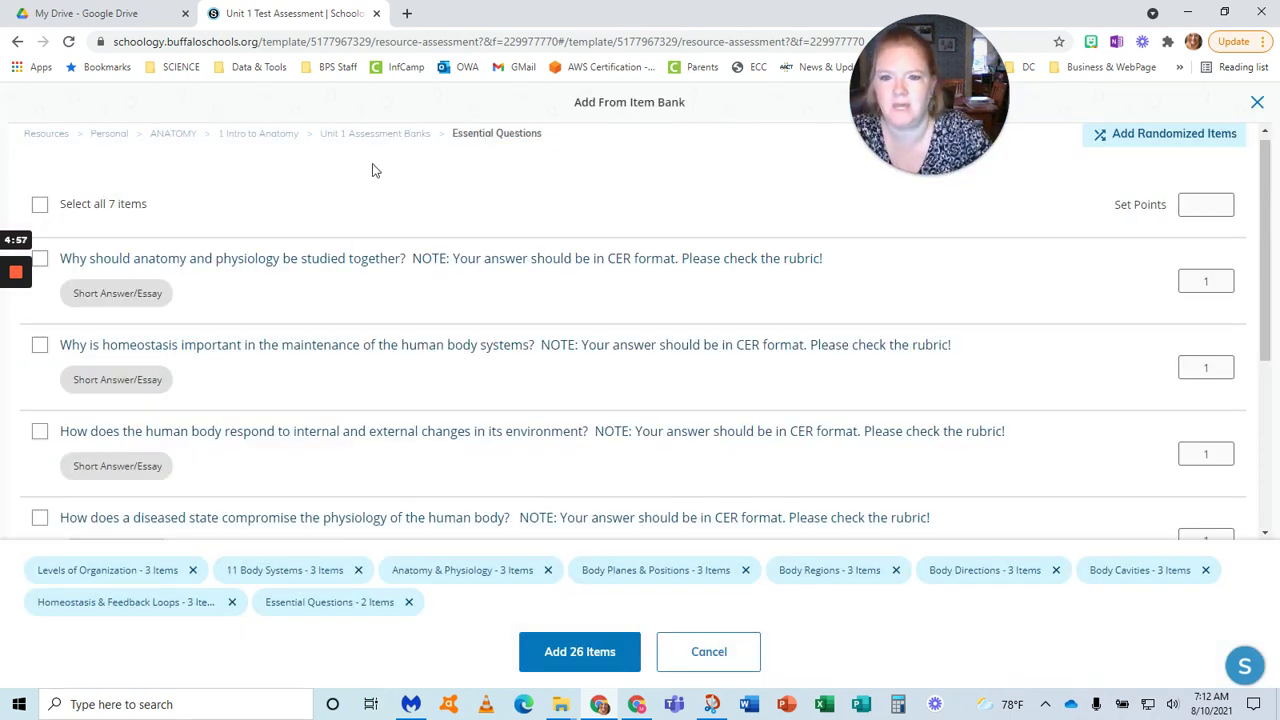
left_click(368, 135)
Queue 2 random Higher Level Questioning items at 1 point, then add all 28 items
left_click(183, 229)
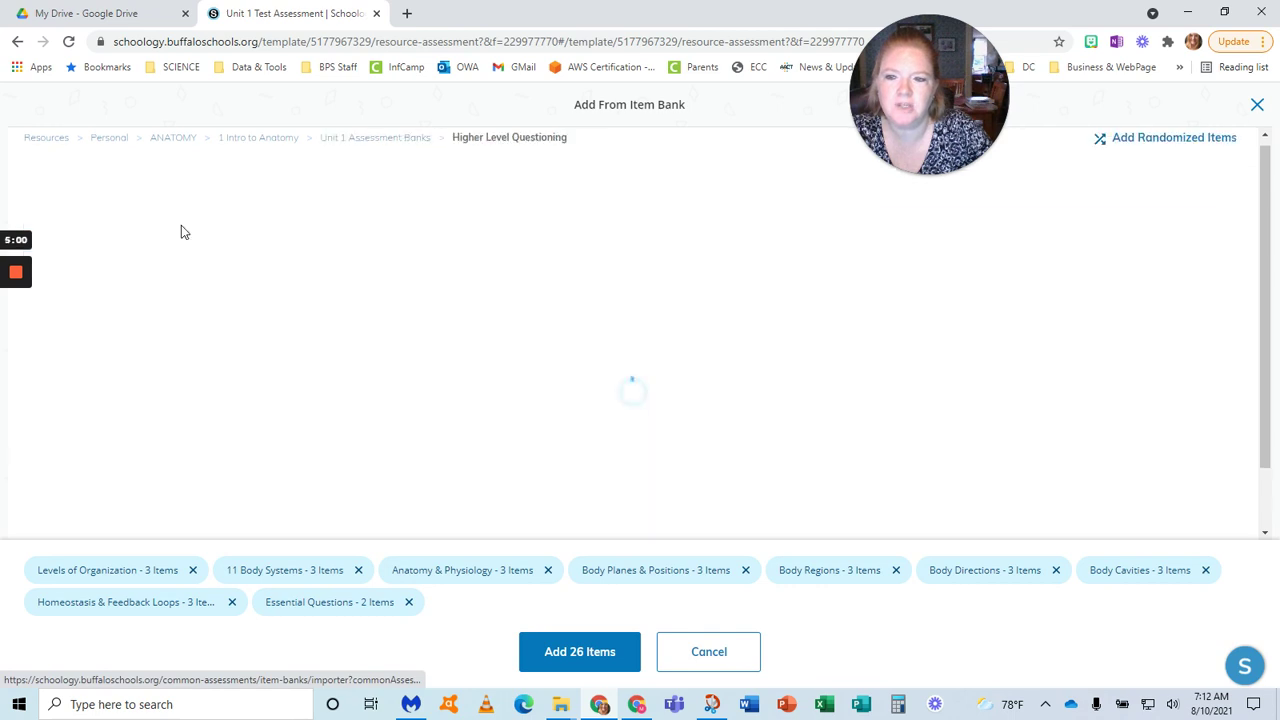
left_click(1155, 133)
left_click(534, 322)
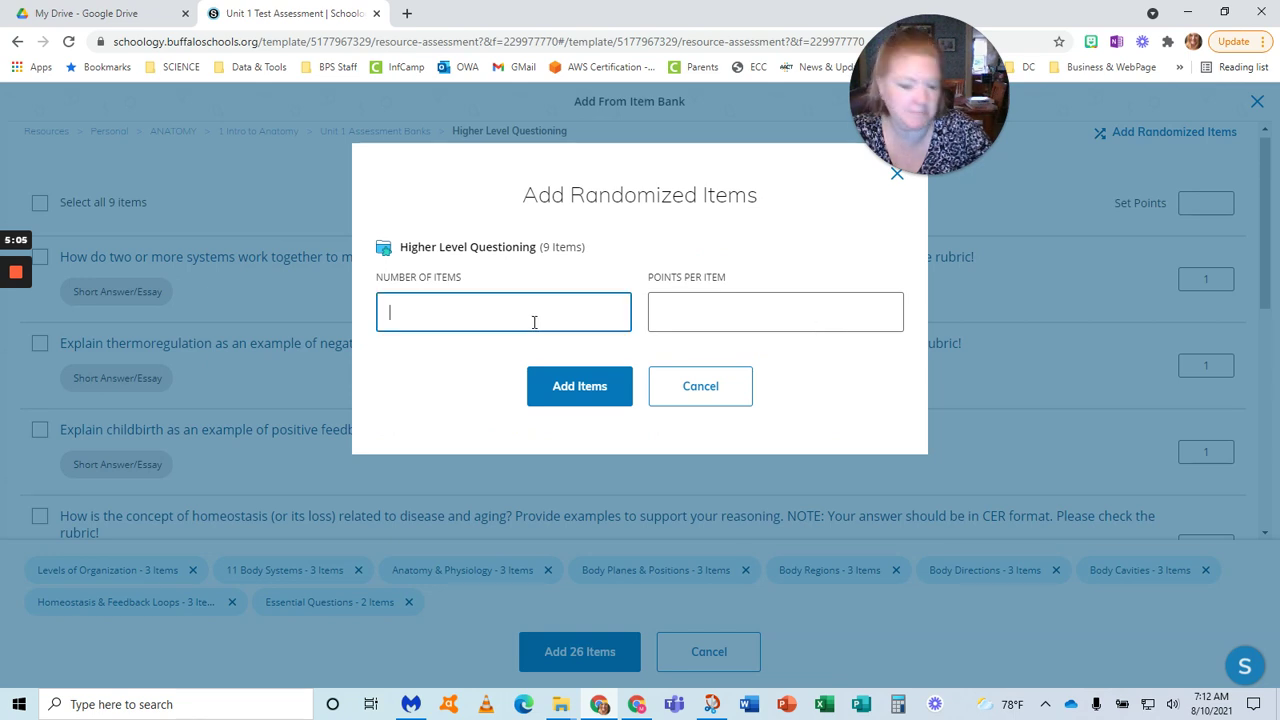
type("2")
left_click(694, 314)
type("1")
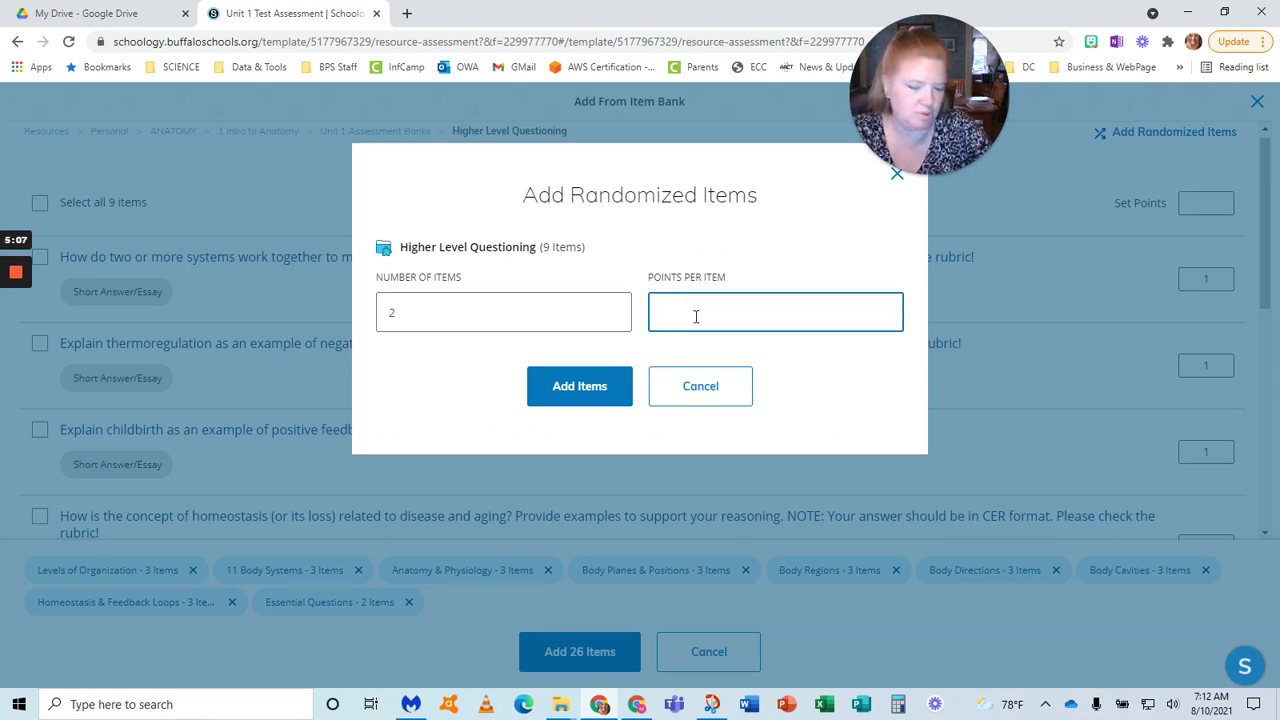
left_click(589, 404)
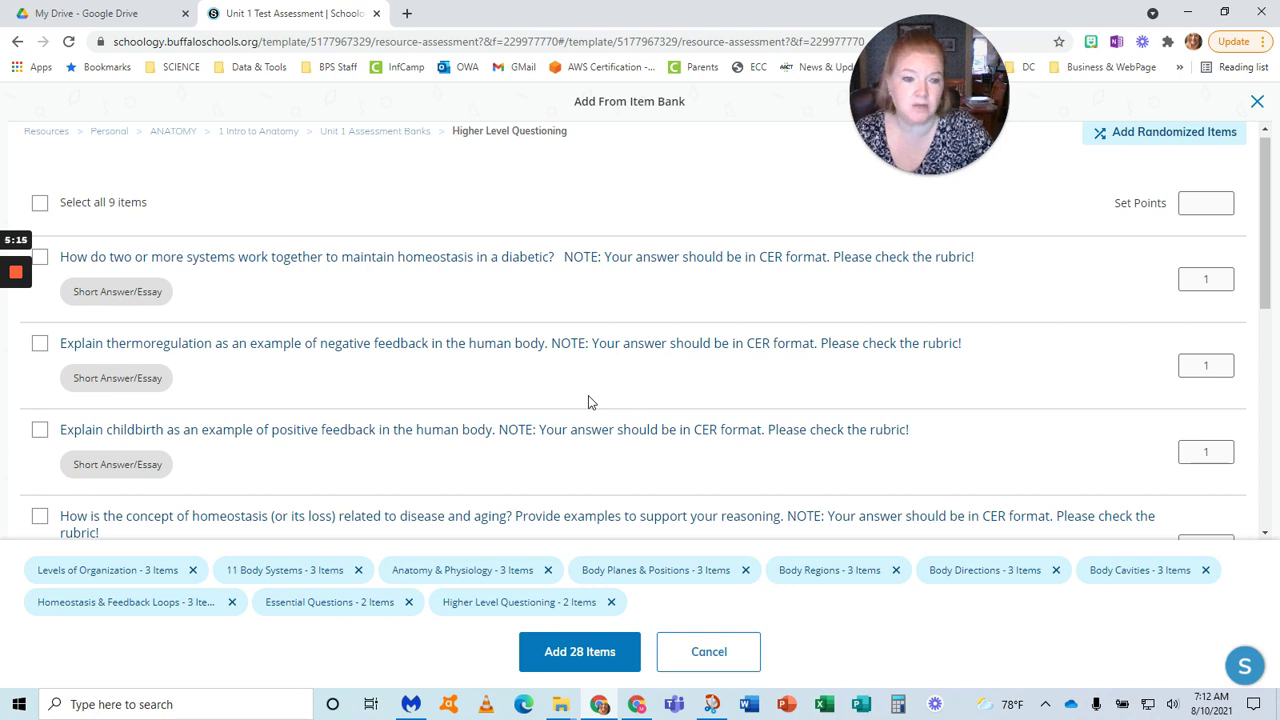
left_click(572, 648)
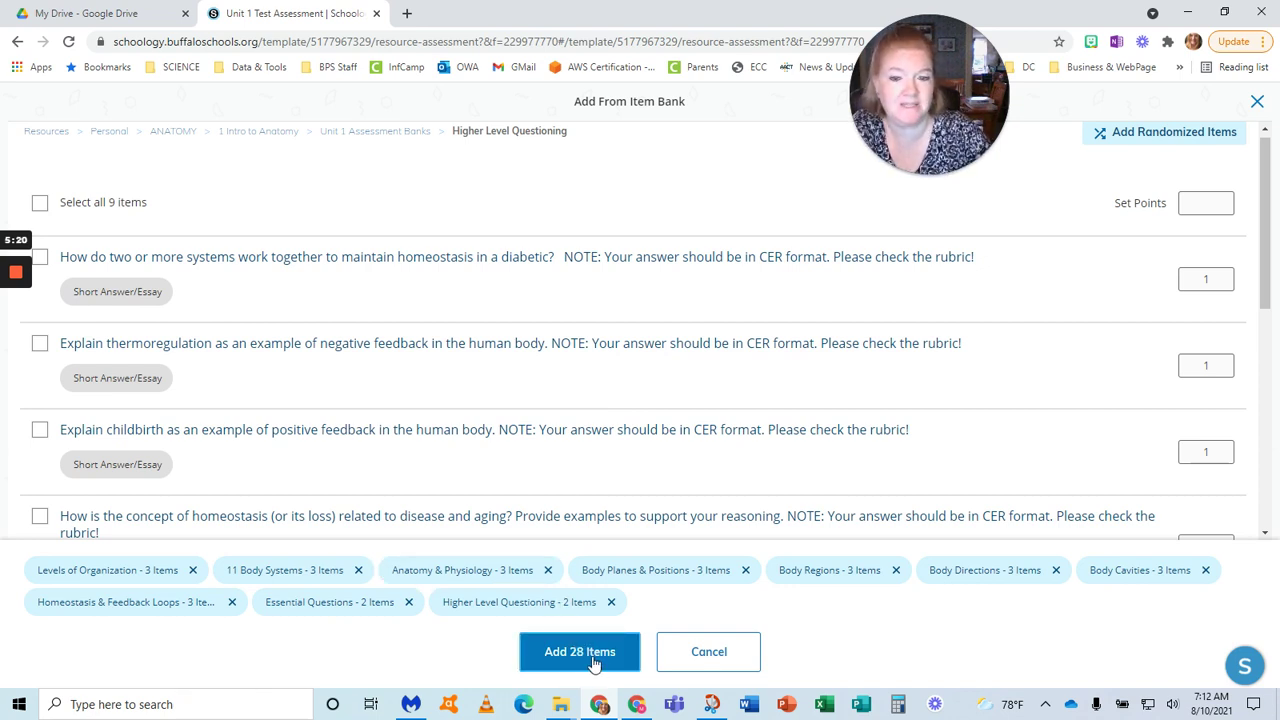
Preview the test as a student through question 3, then close the preview
left_click_drag(922, 86, 139, 86)
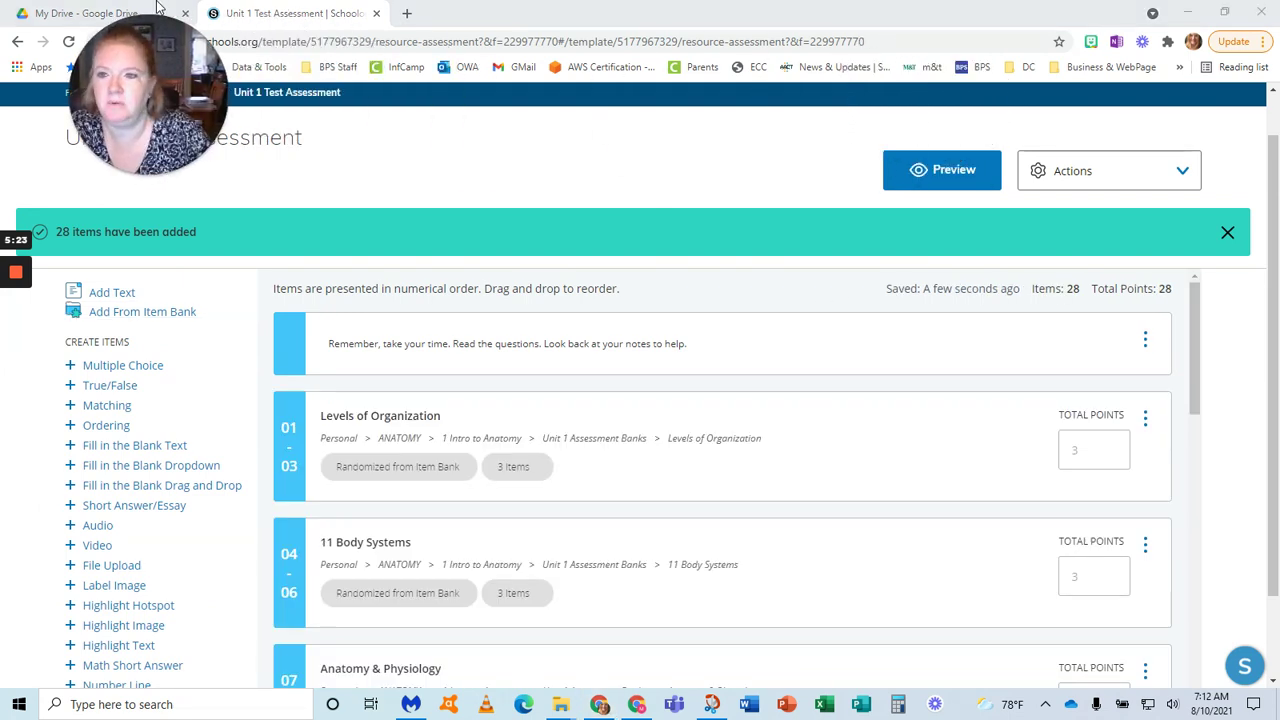
left_click(953, 172)
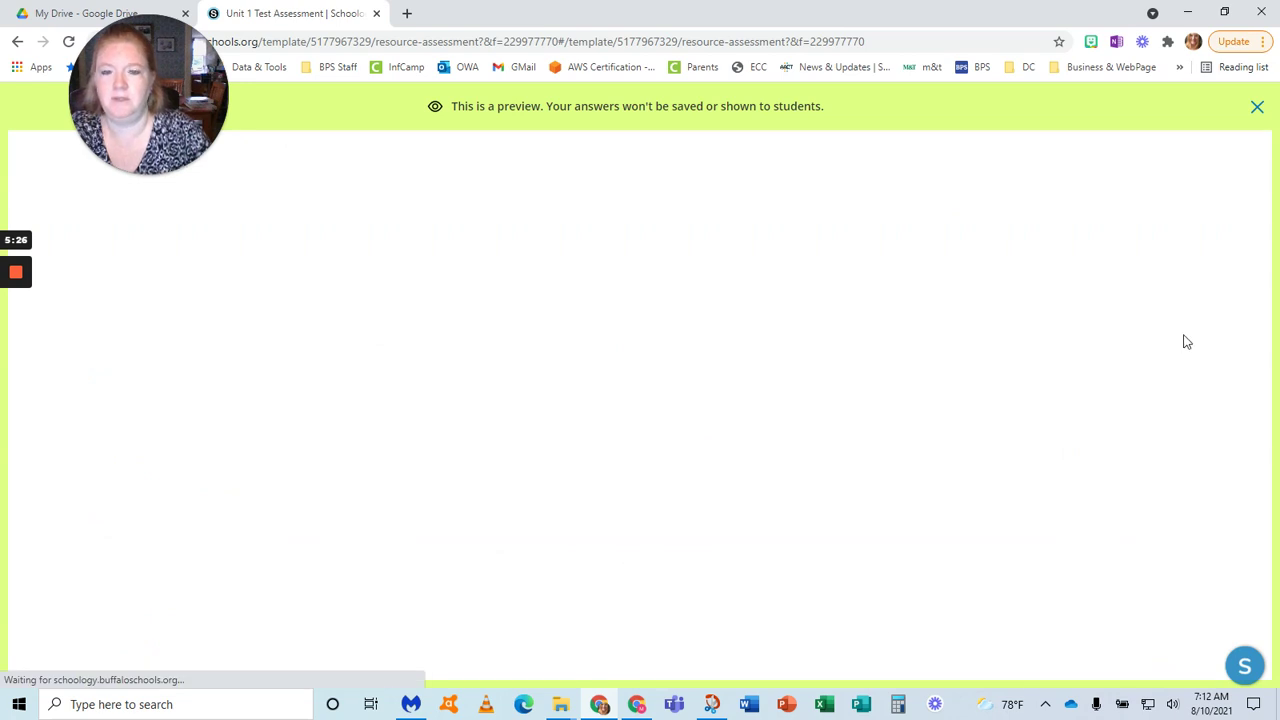
left_click(572, 341)
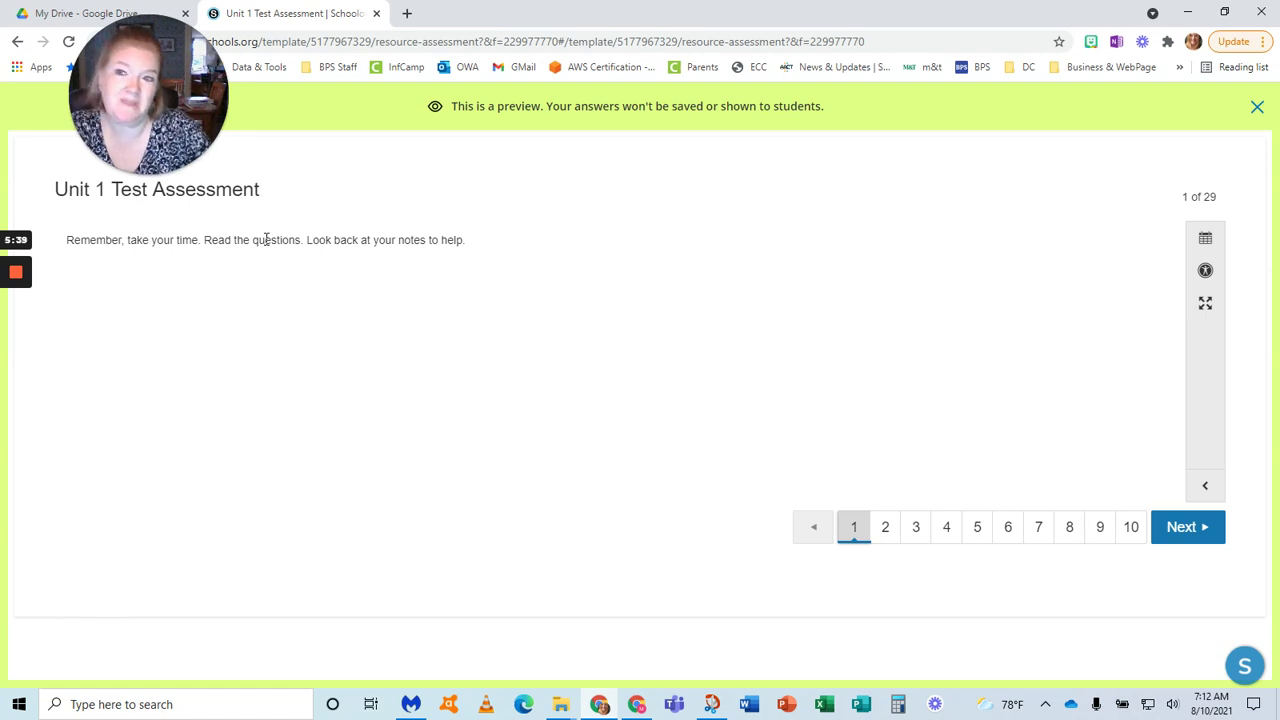
left_click(1205, 536)
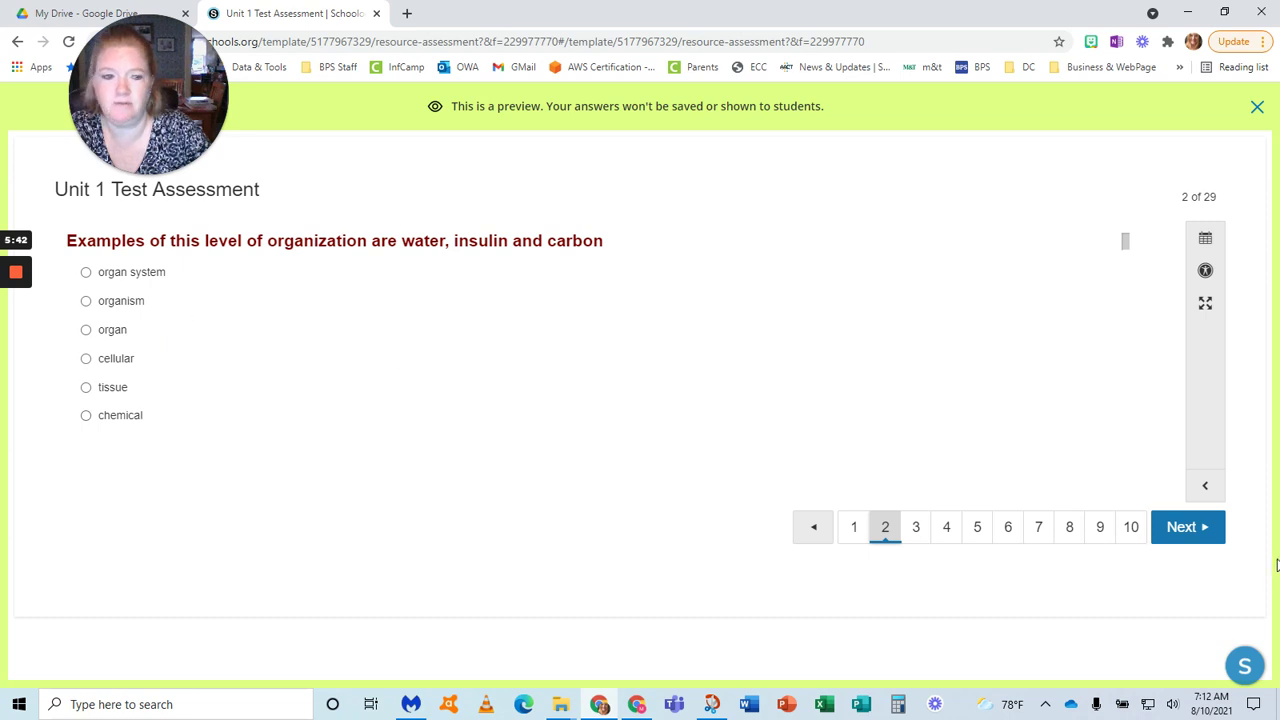
left_click(1208, 531)
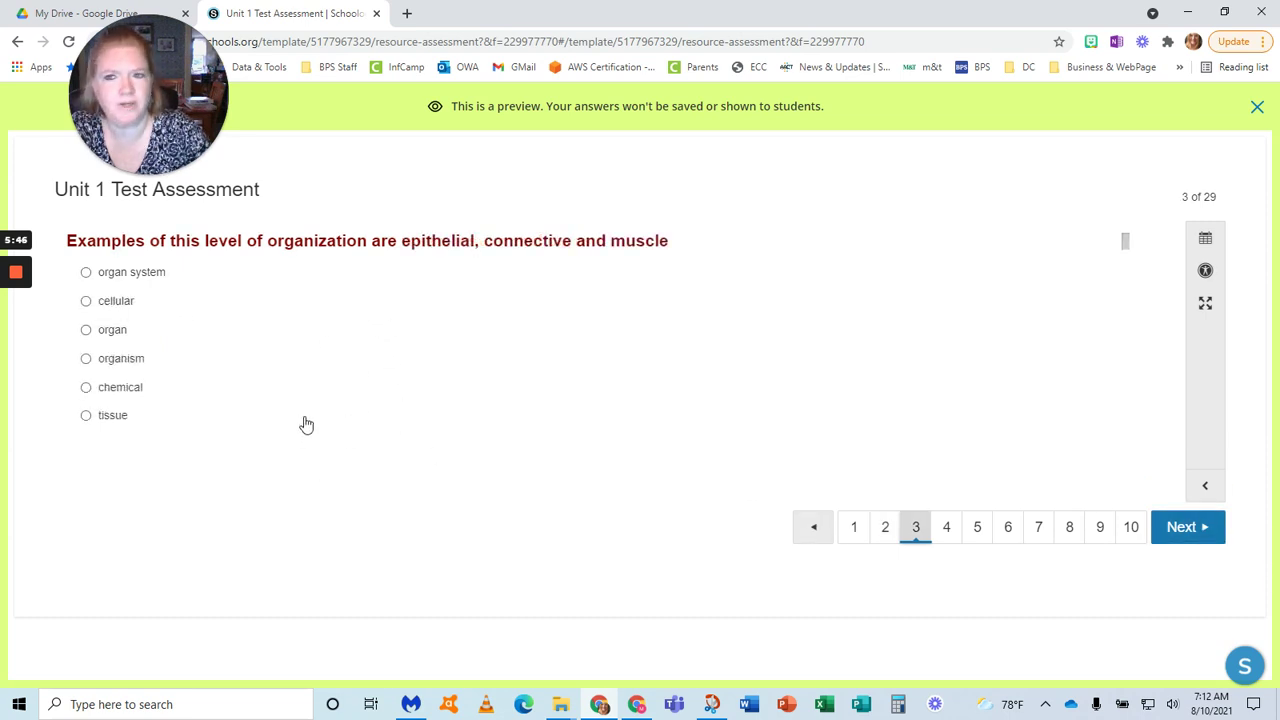
left_click(1257, 108)
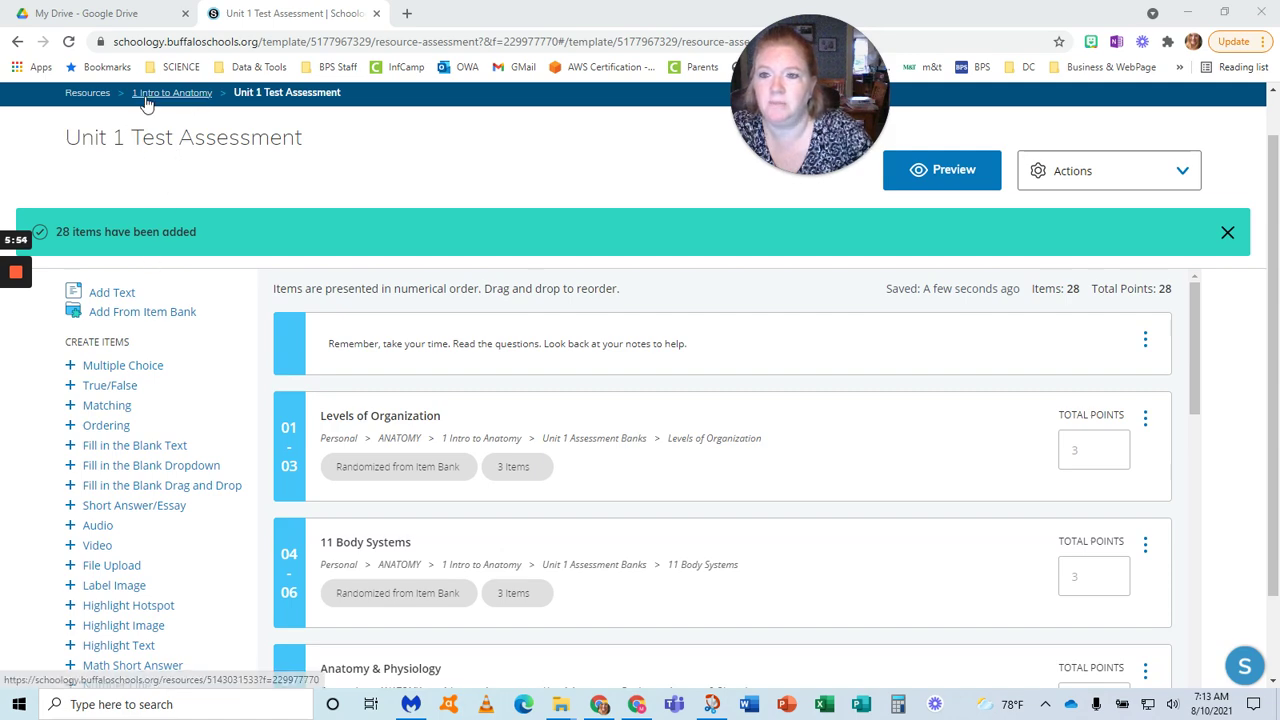
left_click(145, 100)
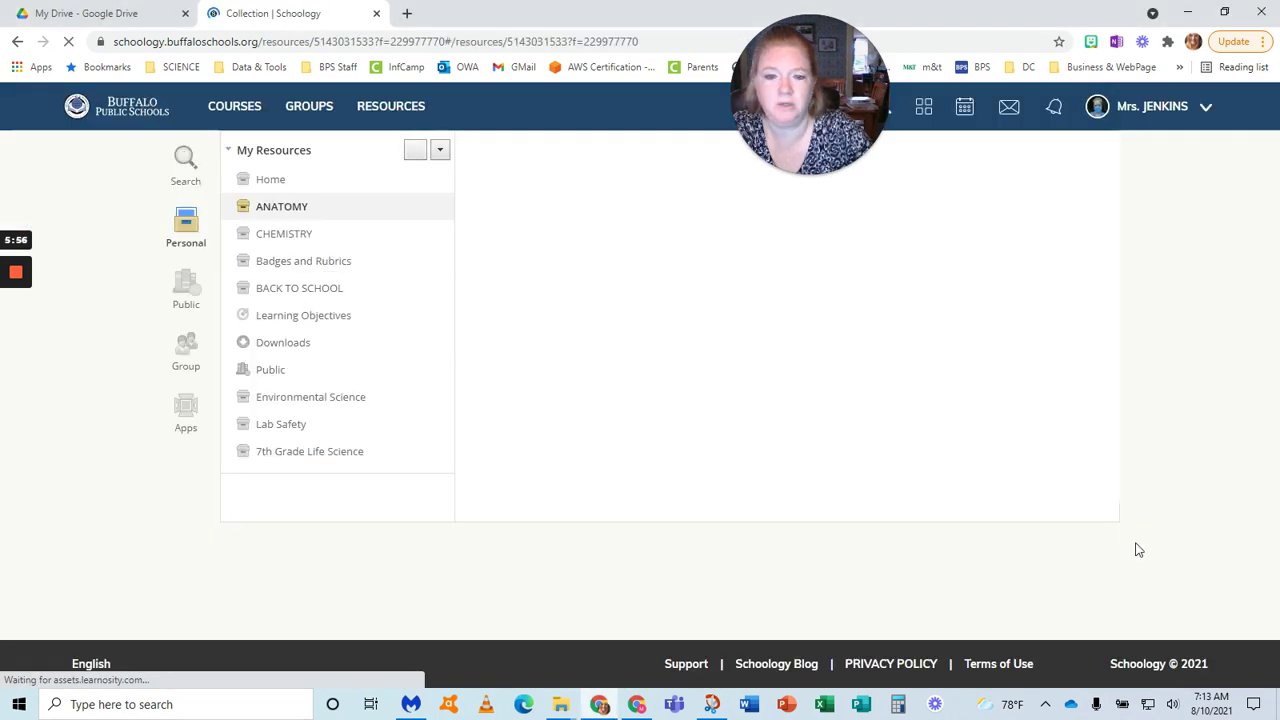
Reopen the Unit 1 Test Assessment and set 'Assessment questions are randomly ordered' to Yes in Setup
scroll(849, 537, "down", 5)
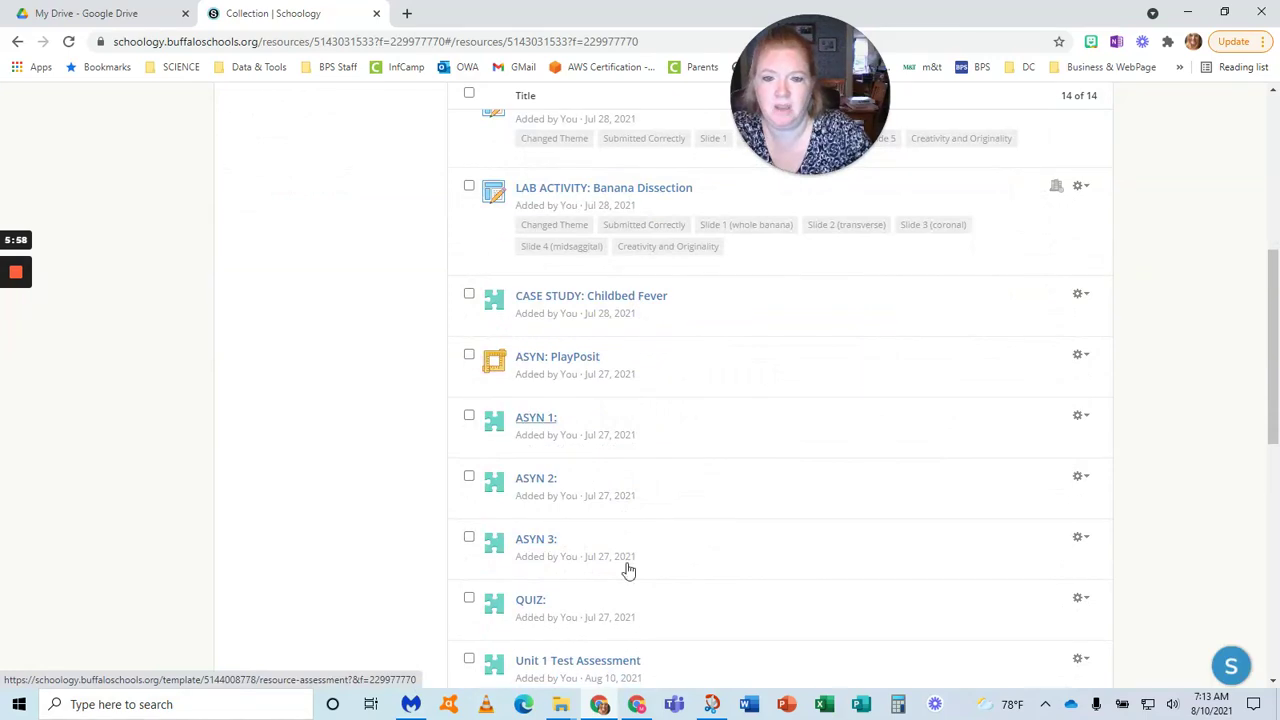
scroll(628, 570, "down", 4)
left_click(598, 266)
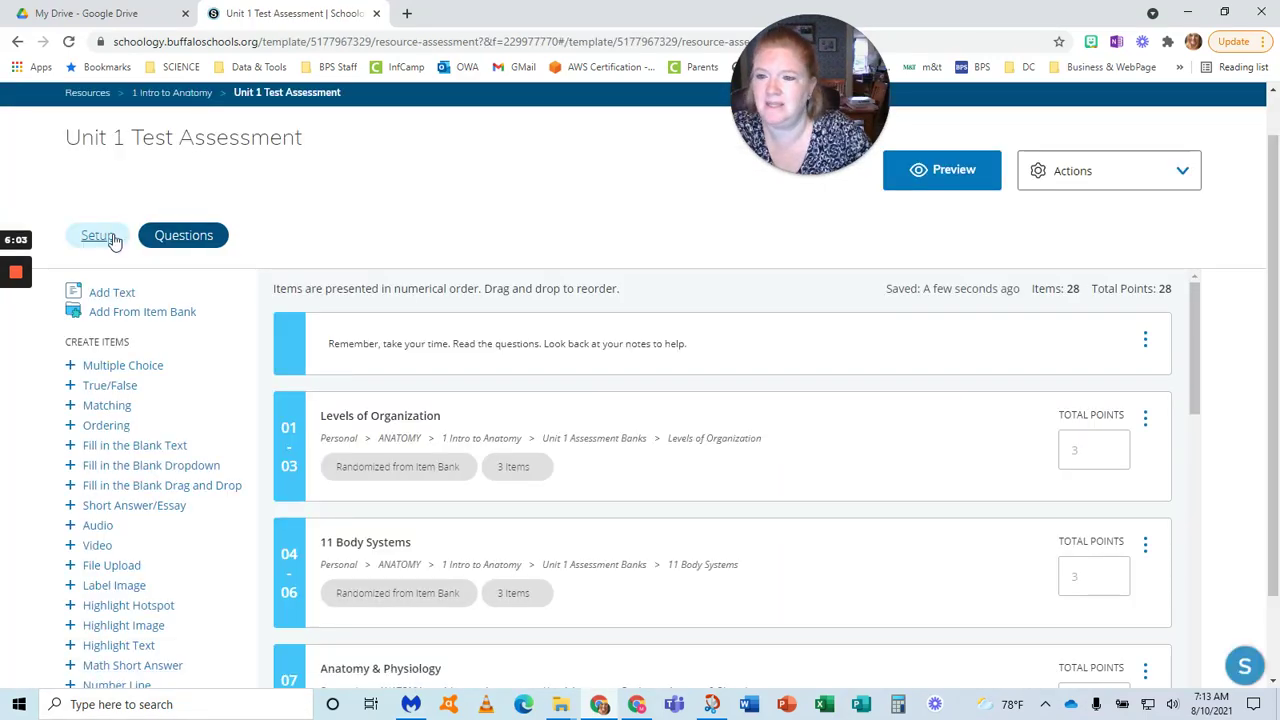
left_click(100, 236)
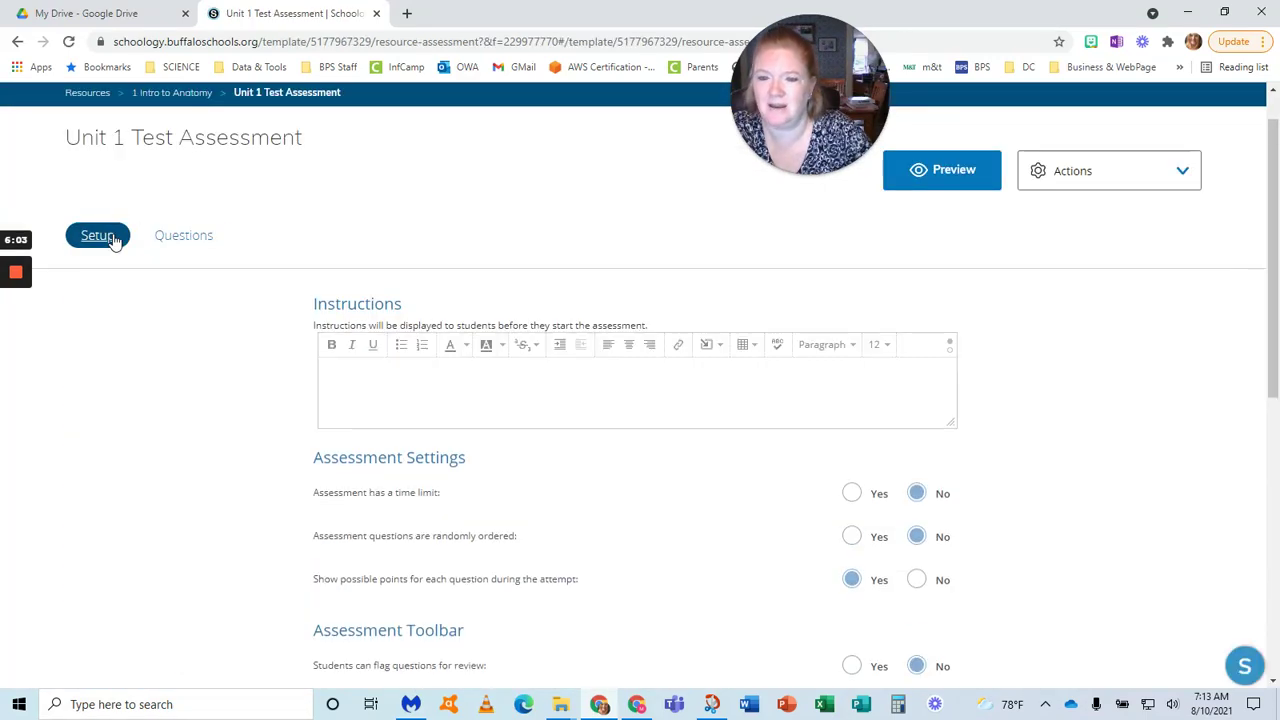
left_click(852, 537)
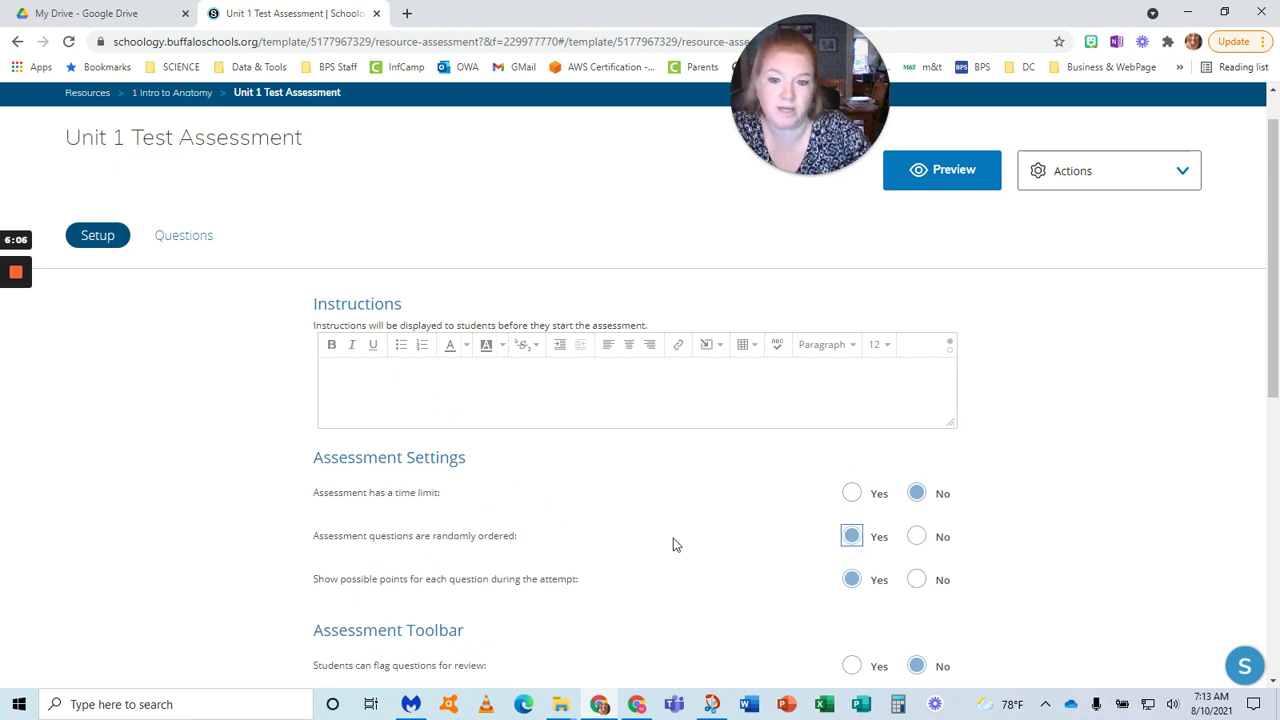
left_click(977, 180)
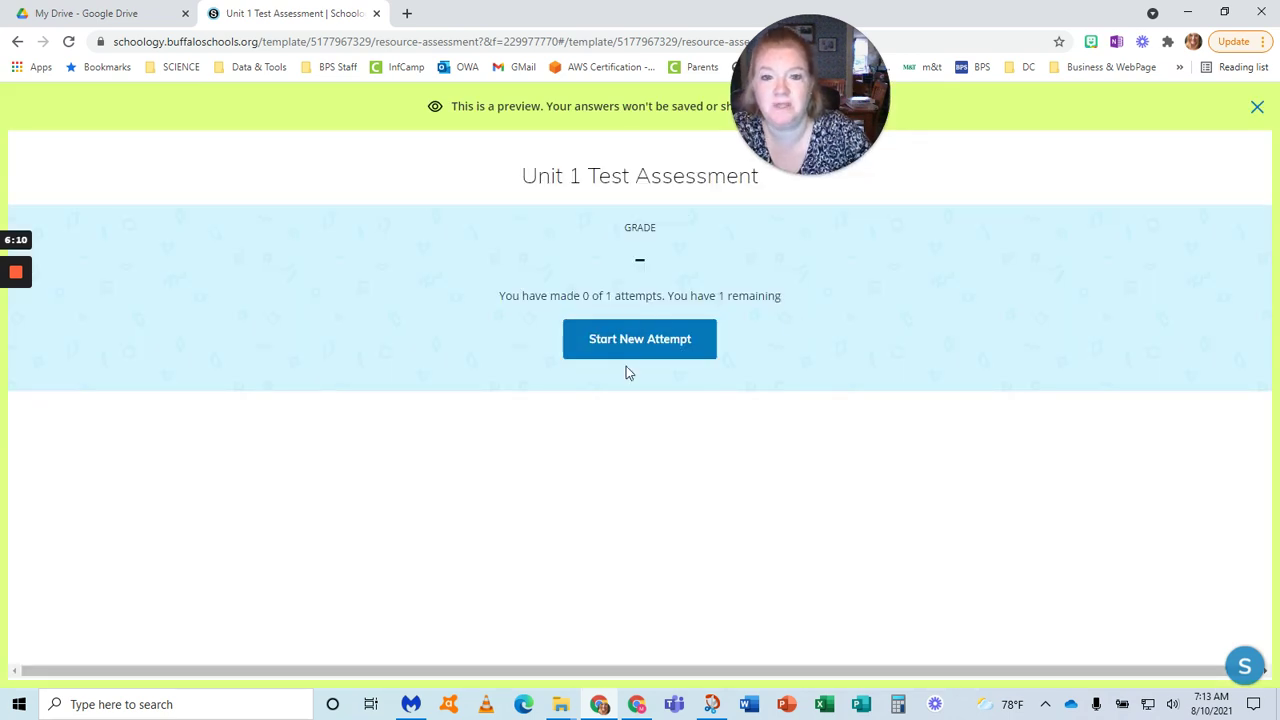
Start a new preview attempt and page forward to question 11 of 29, the body-planes question
left_click(627, 358)
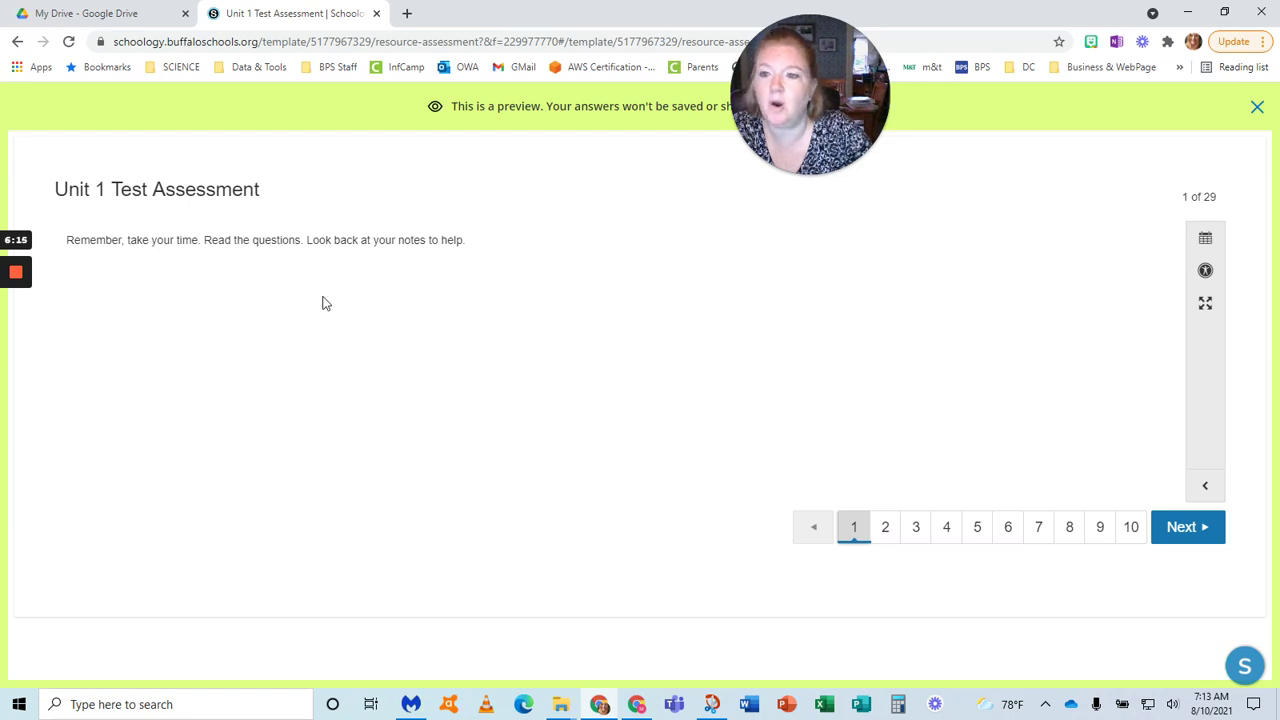
left_click(1180, 538)
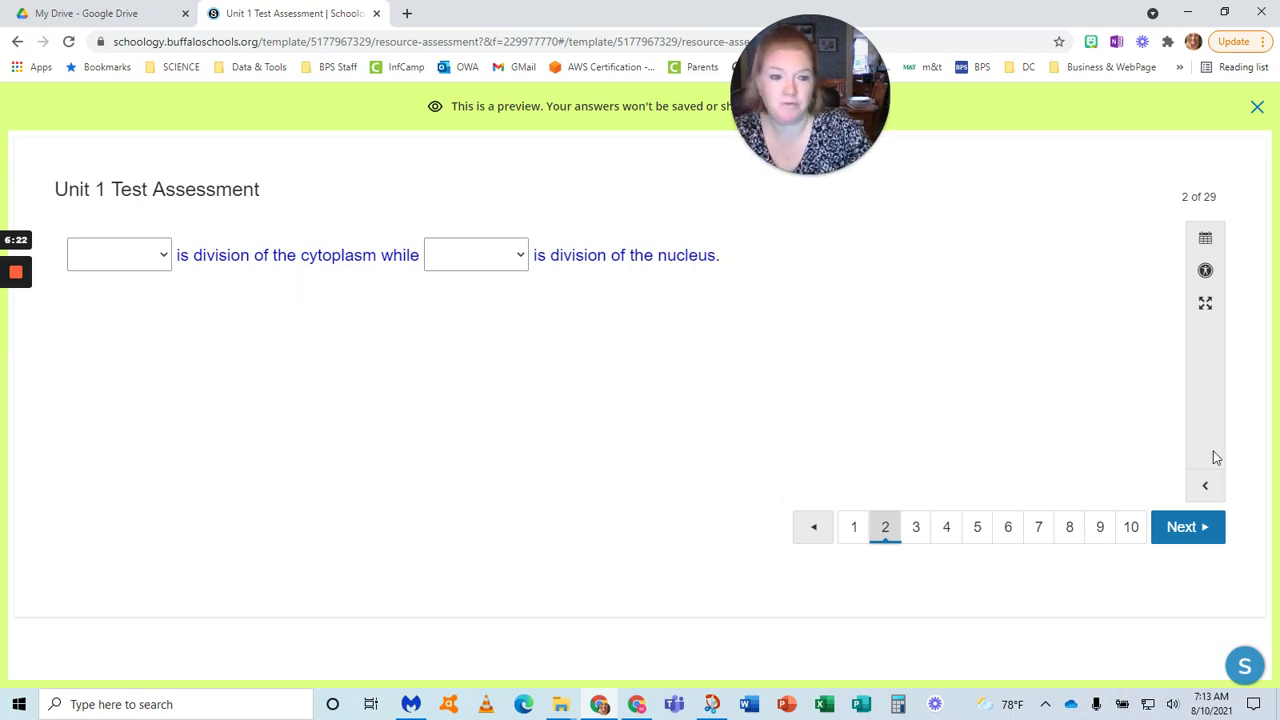
left_click(1183, 543)
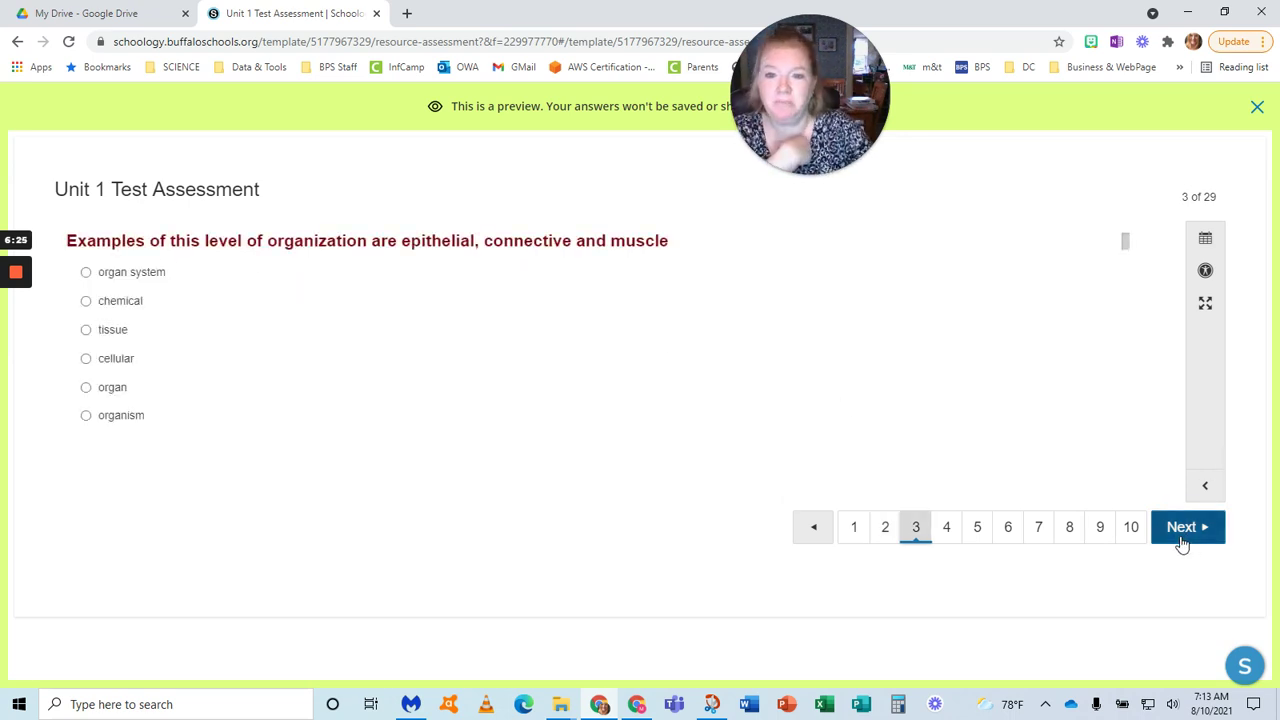
left_click(1183, 543)
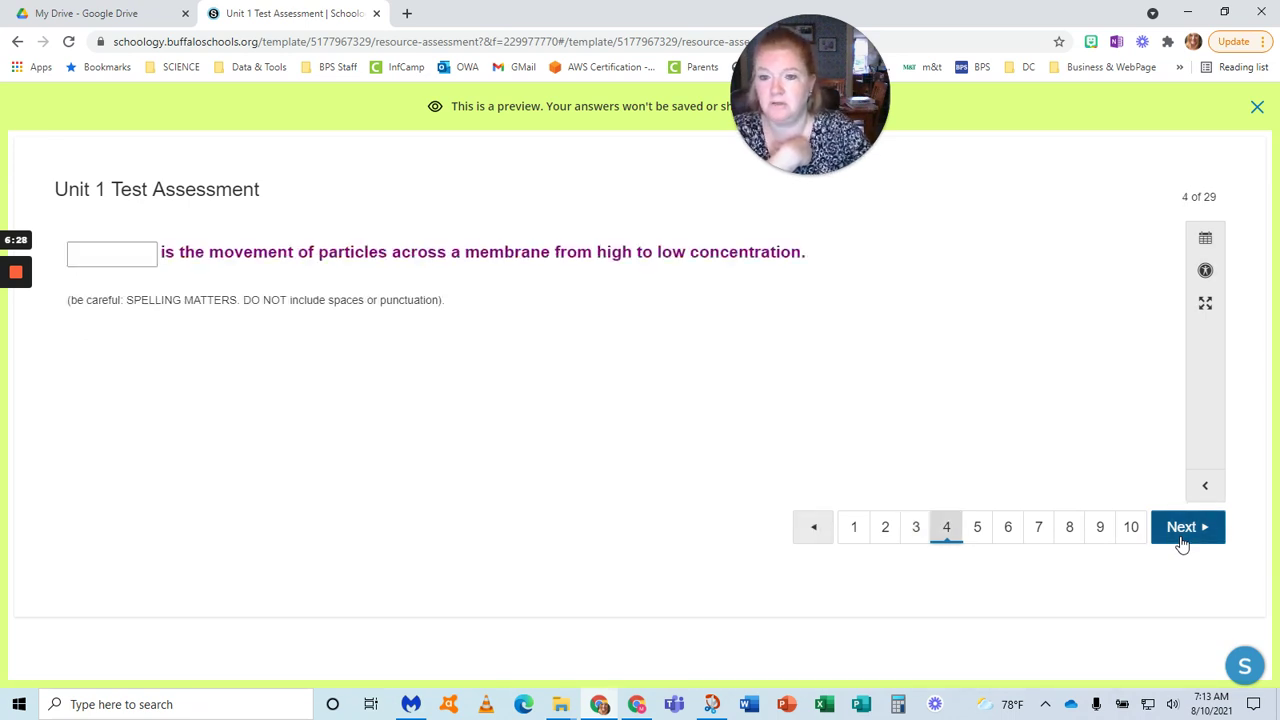
left_click(1183, 543)
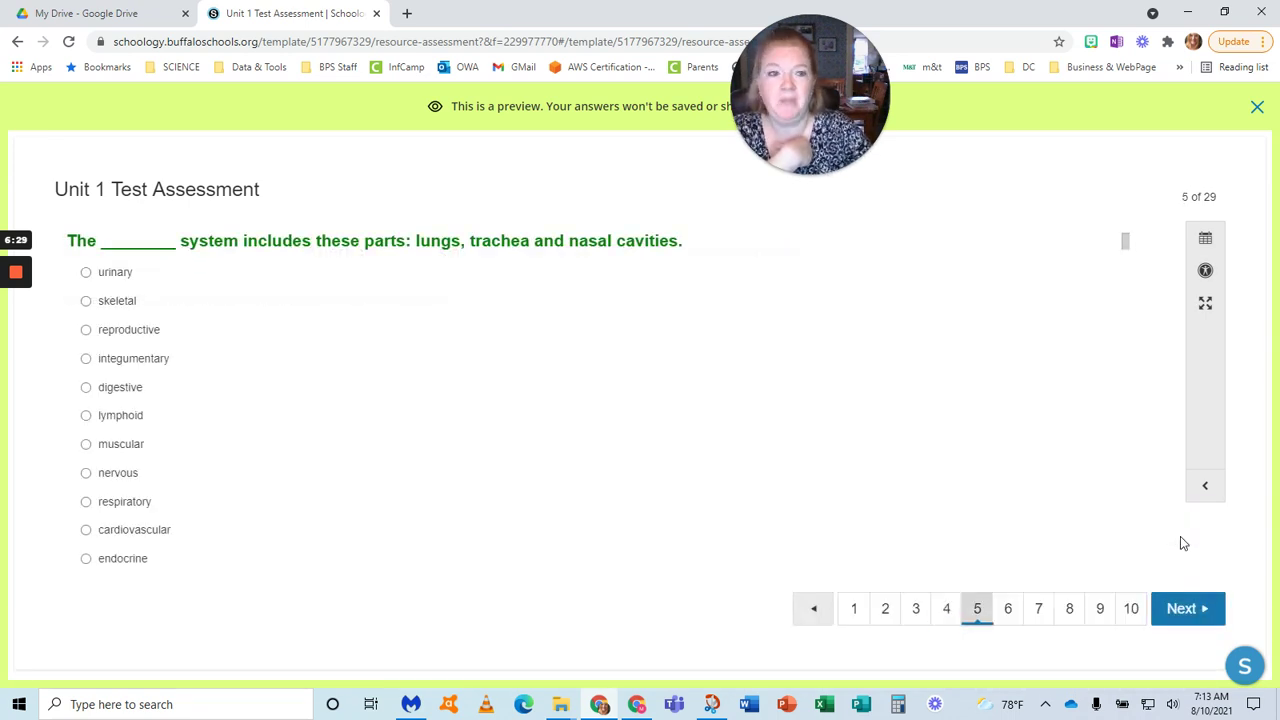
left_click(1178, 622)
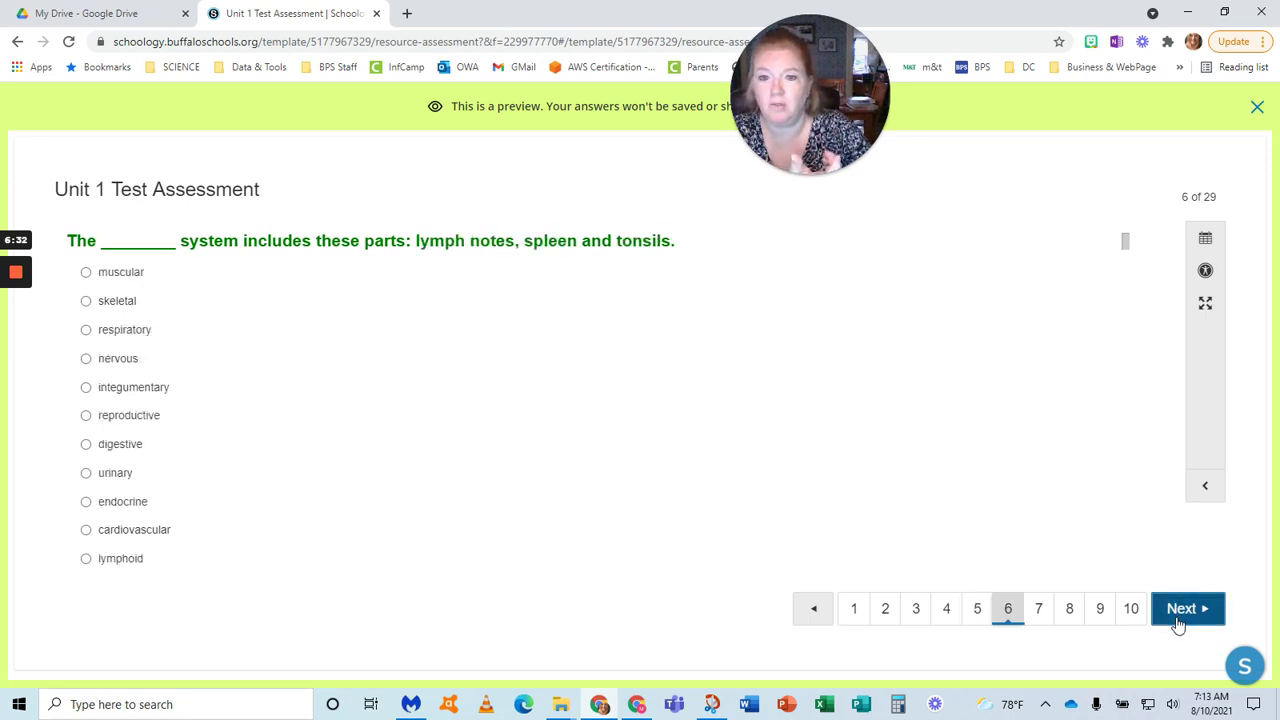
left_click(1178, 622)
left_click(1178, 622)
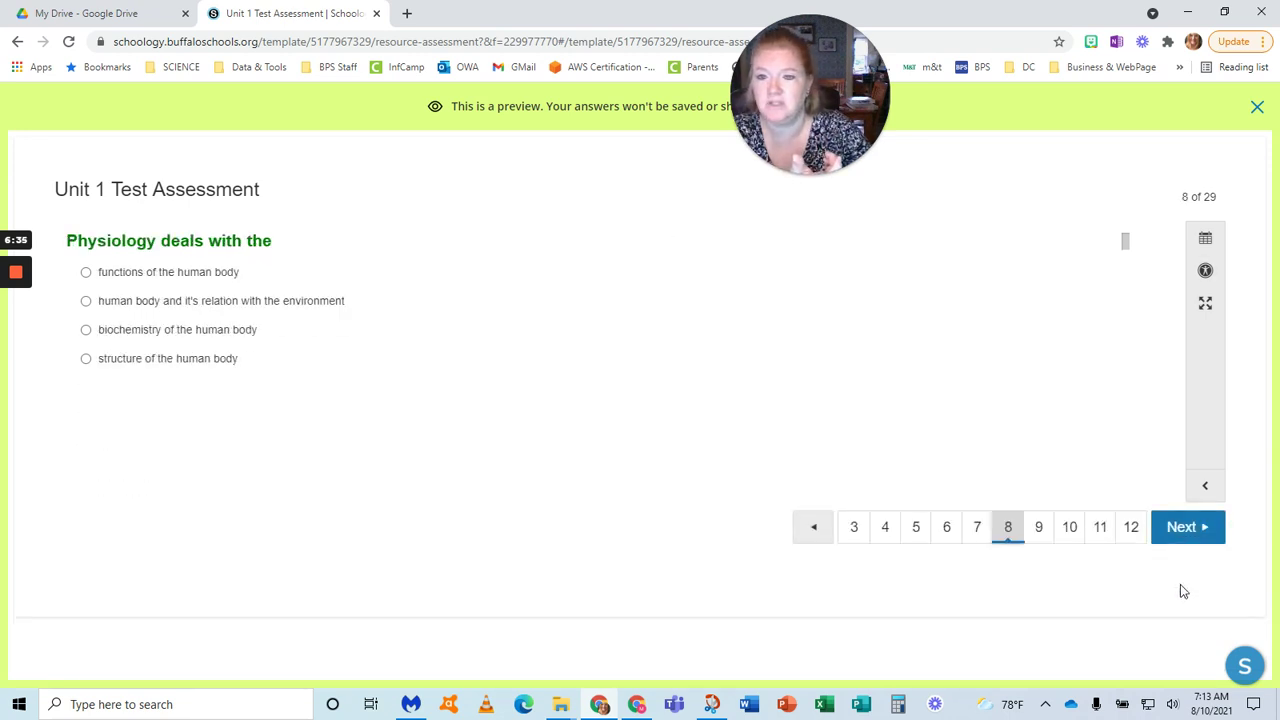
left_click(1182, 527)
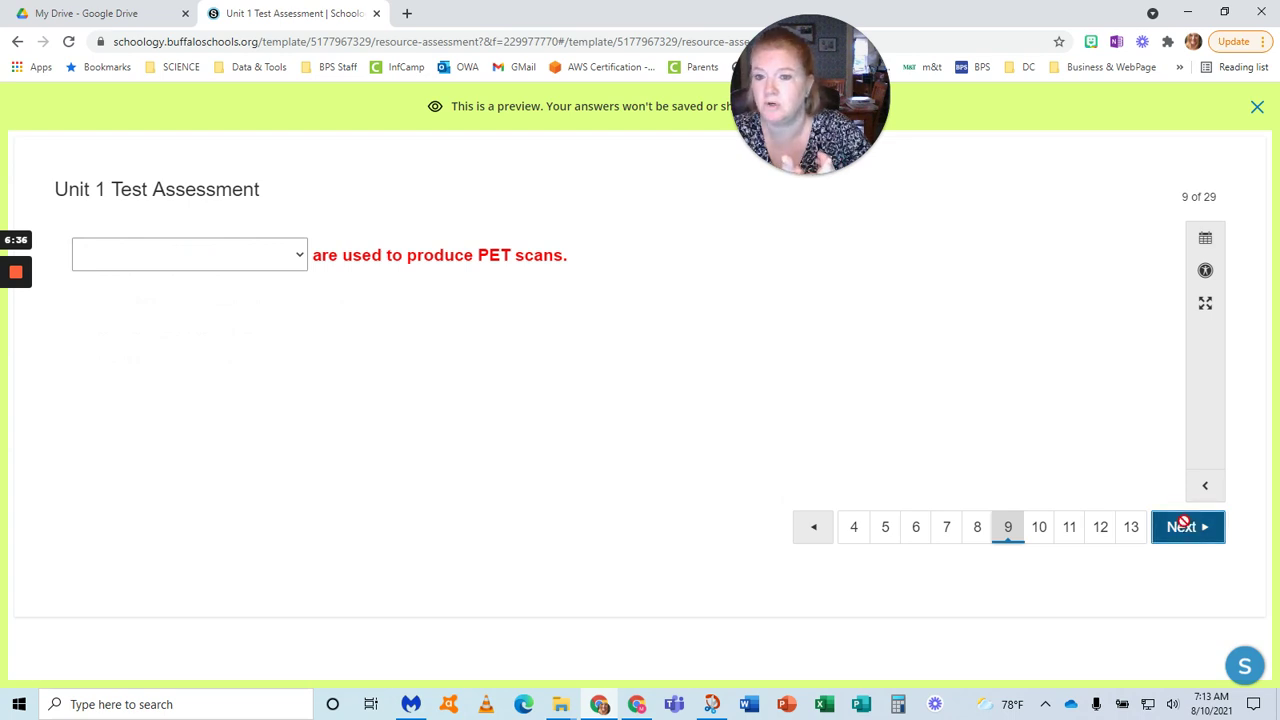
left_click(1185, 529)
left_click(1185, 529)
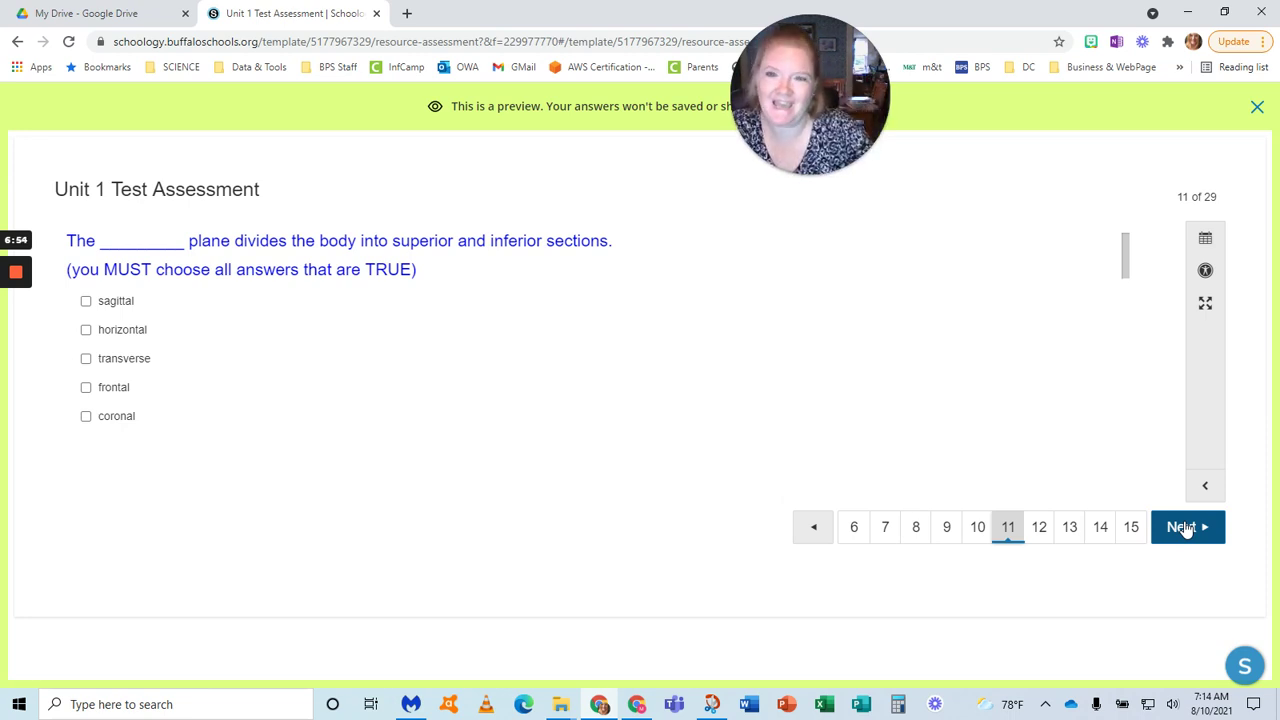
mouse_move(15, 272)
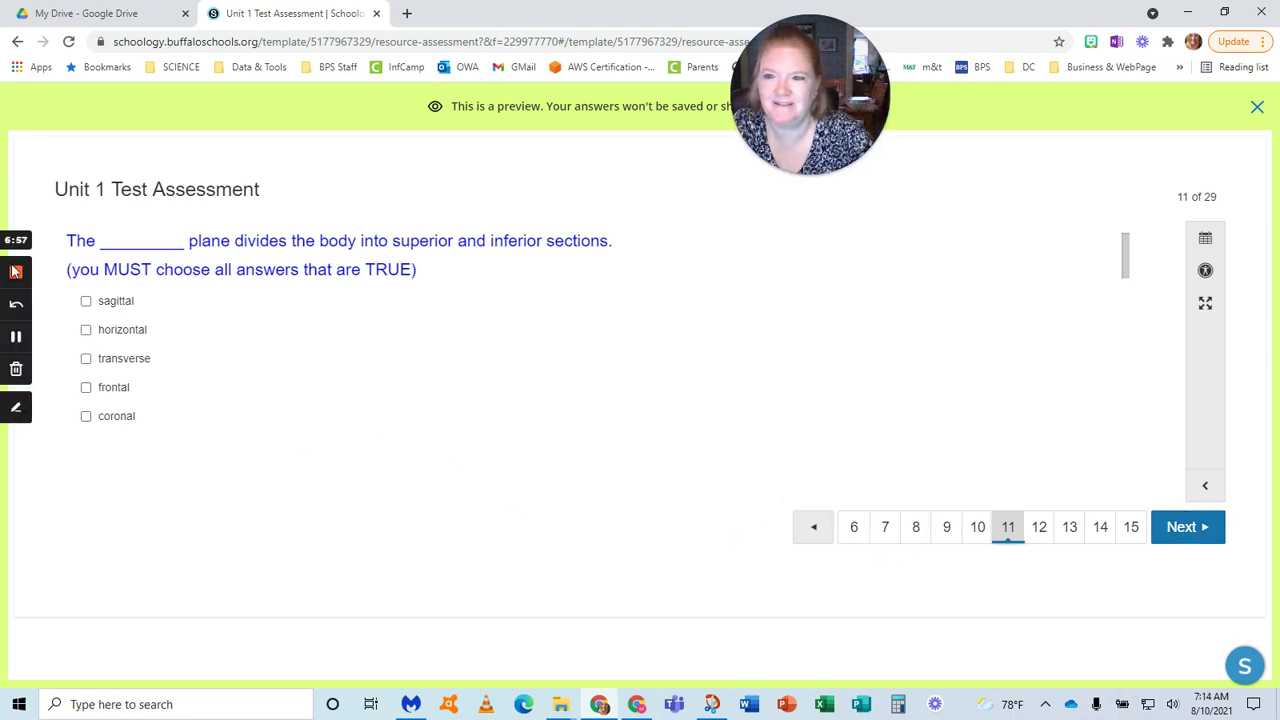